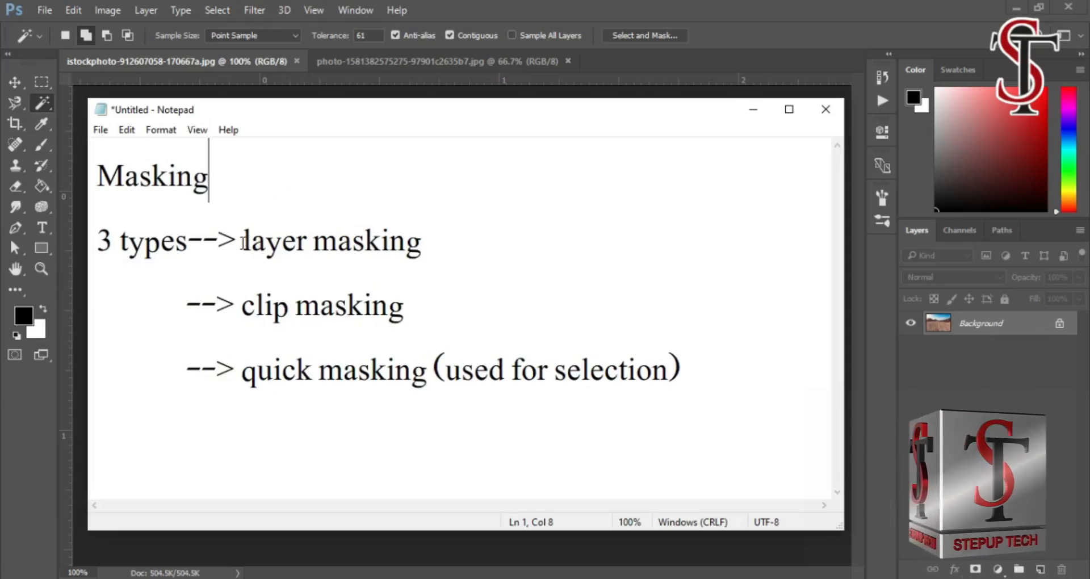
Step: Review the layer, clip and quick masking types listed in the Notepad notes, and minimize the notes
mouse_move(259, 109)
mouse_down()
mouse_move(271, 129)
mouse_move(257, 122)
mouse_up()
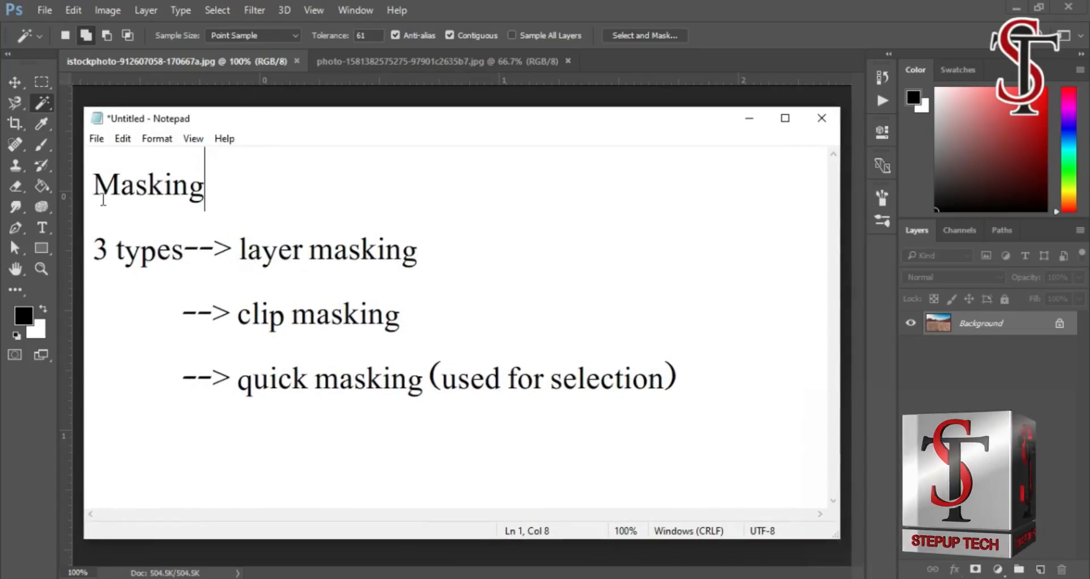
drag(239, 250, 418, 260)
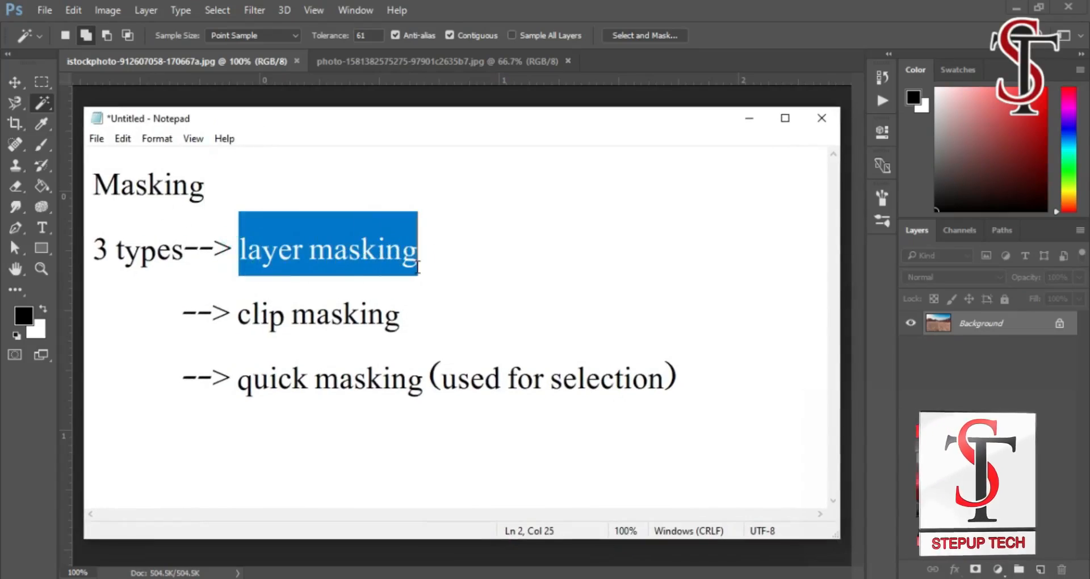
click(419, 262)
drag(232, 316, 256, 327)
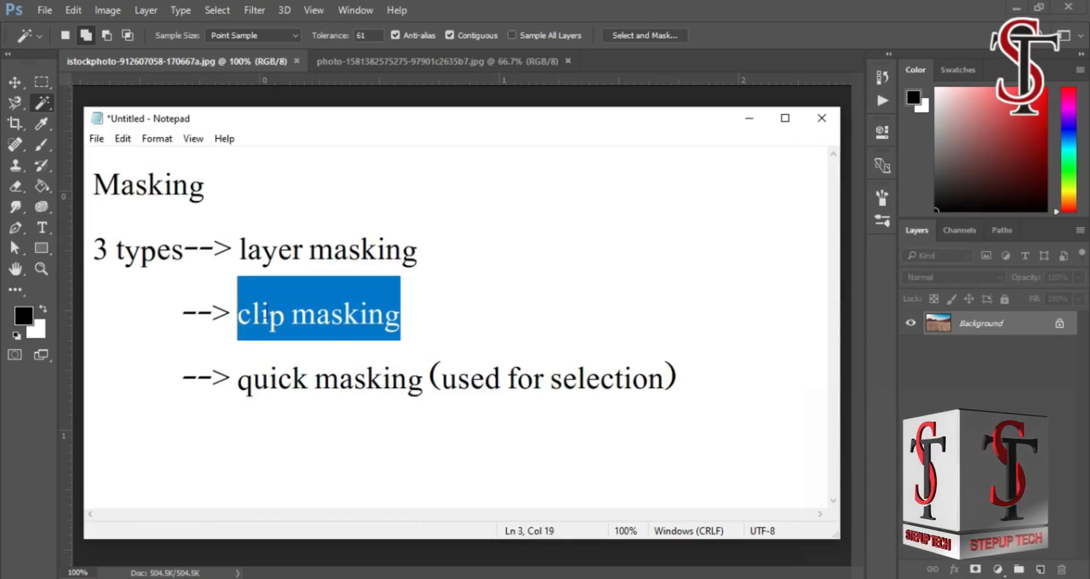
drag(238, 314, 406, 308)
click(406, 309)
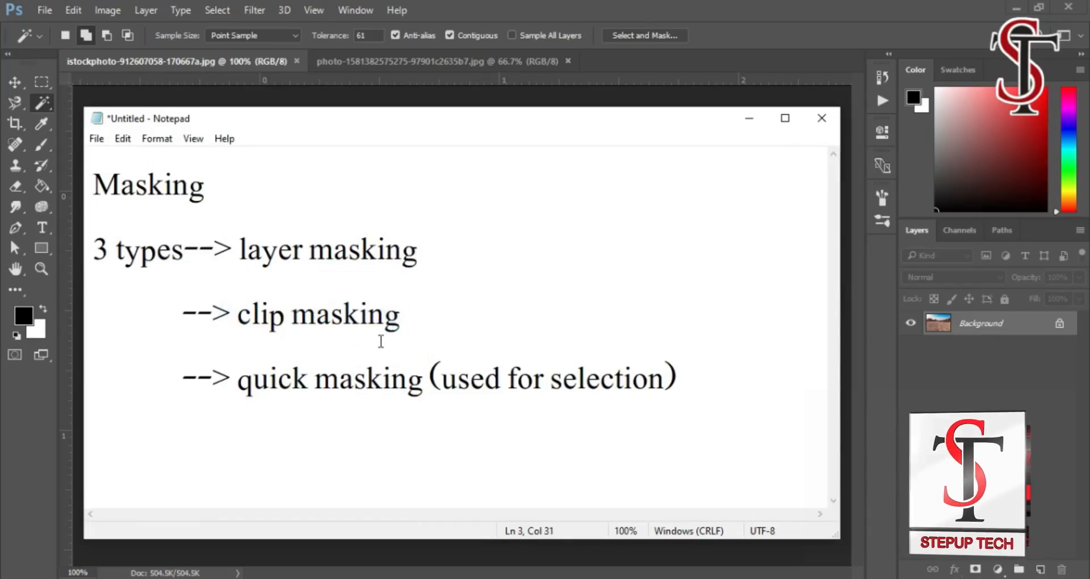
drag(238, 383, 705, 398)
click(690, 386)
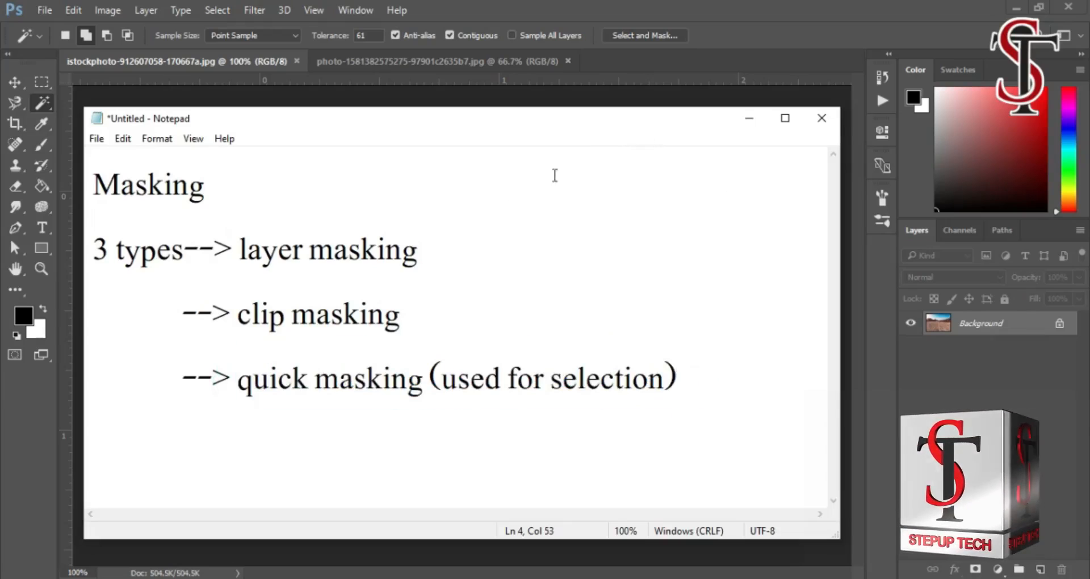
drag(474, 238, 238, 267)
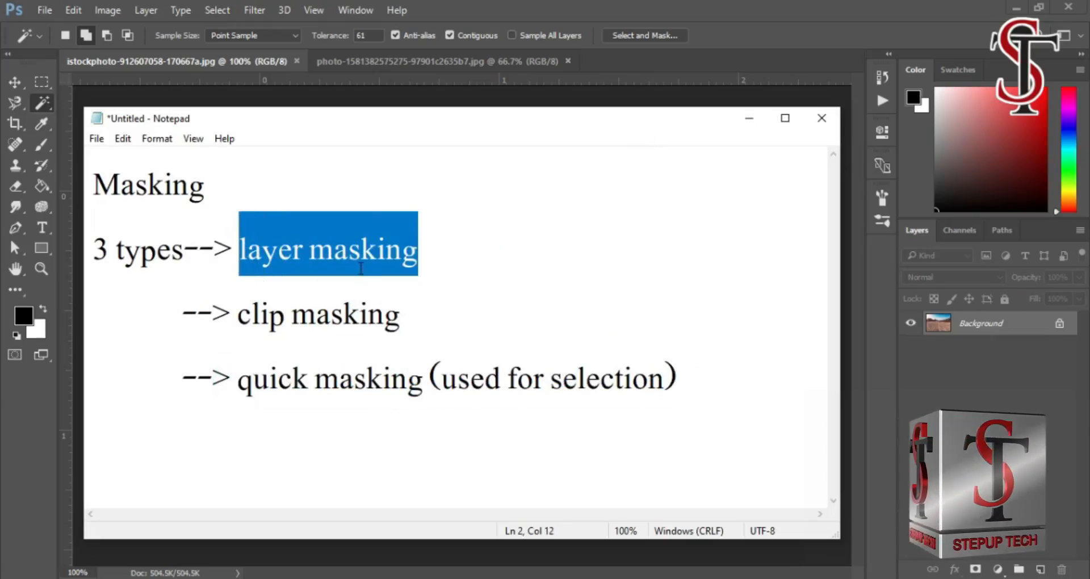
drag(424, 312, 234, 323)
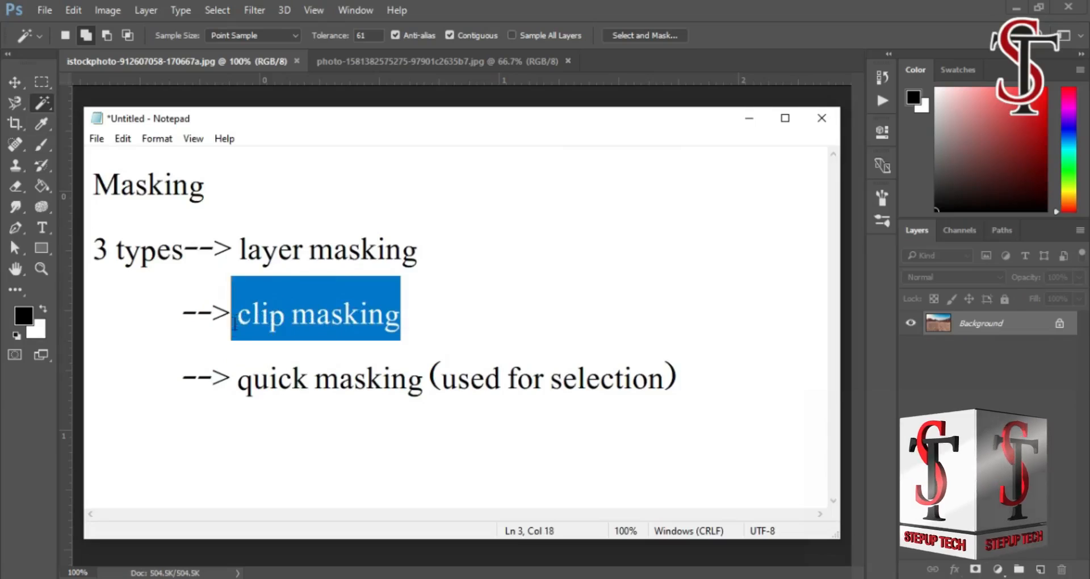
drag(234, 379, 664, 386)
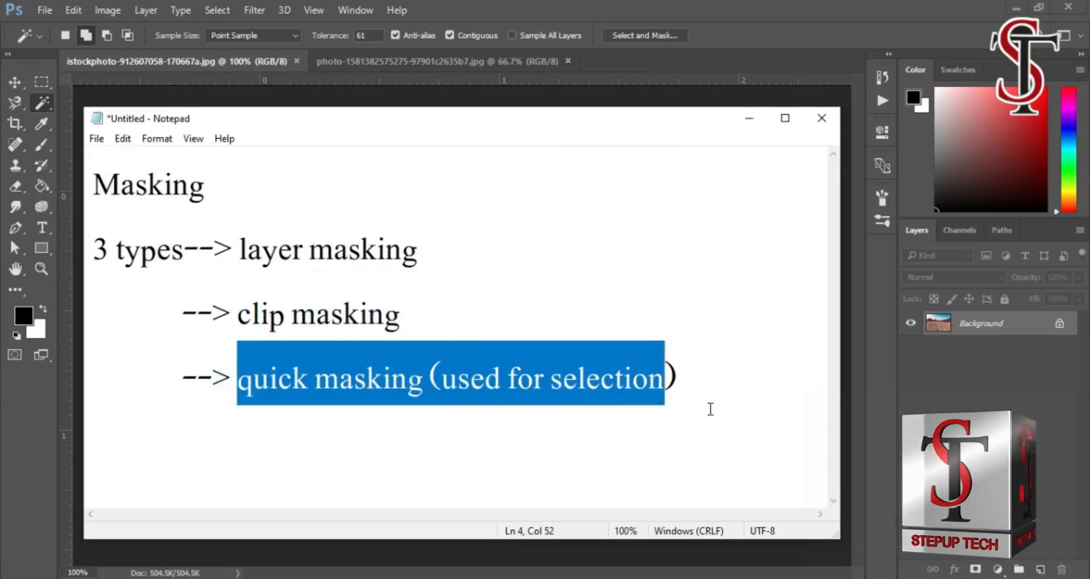
click(710, 408)
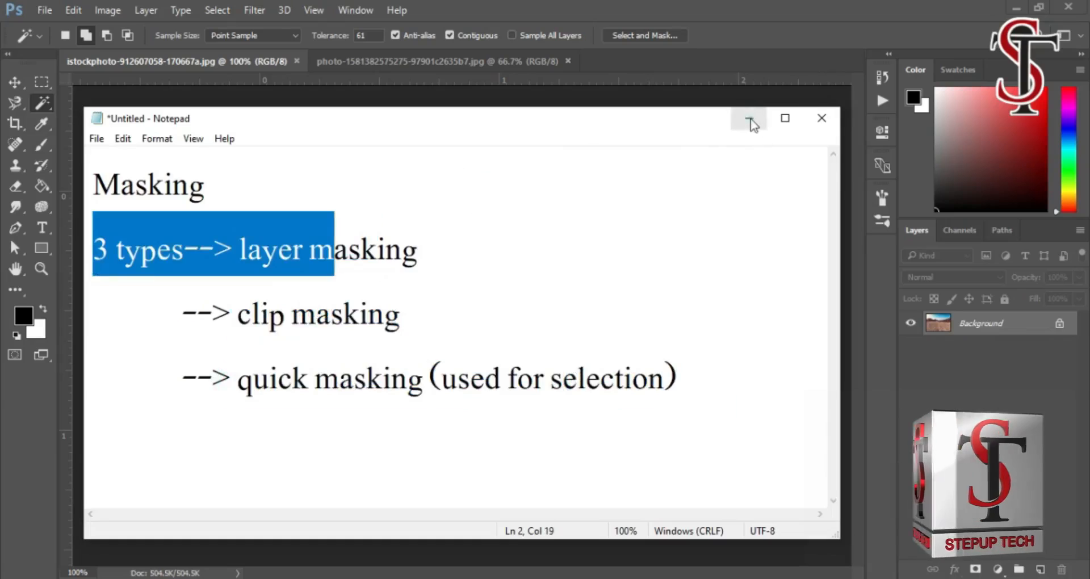
click(749, 118)
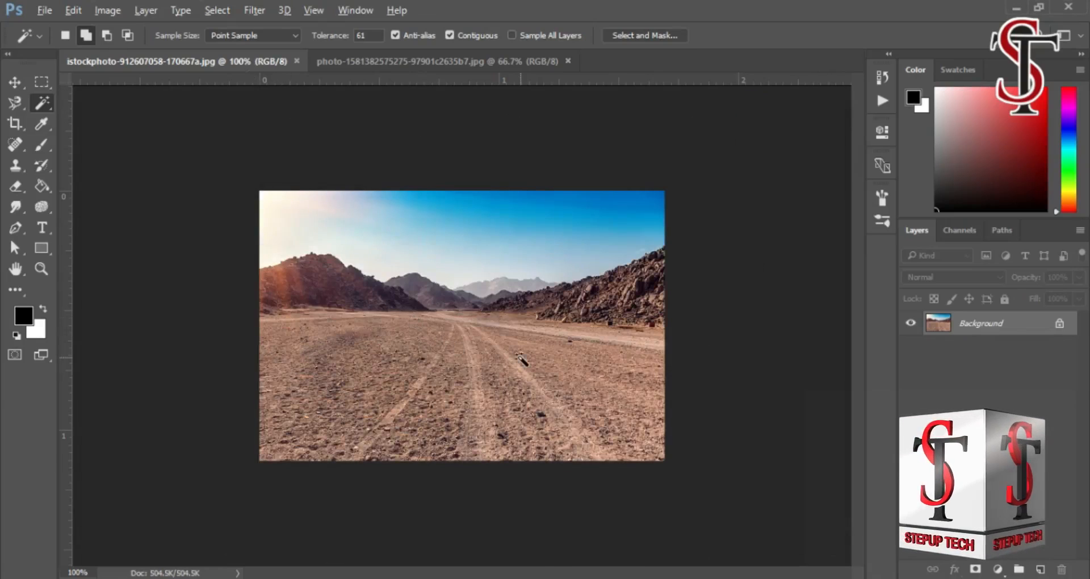
Step: Look over the desert landscape photo and the portrait photo of the man in the alley
scroll(521, 359, up, 3)
scroll(521, 358, down, 1)
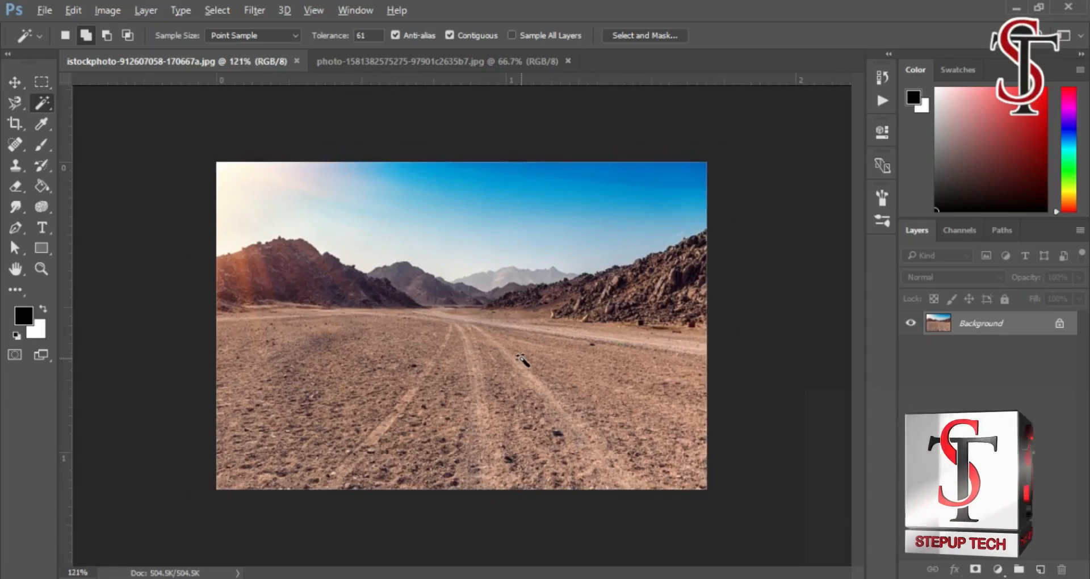
scroll(521, 359, up, 1)
click(23, 83)
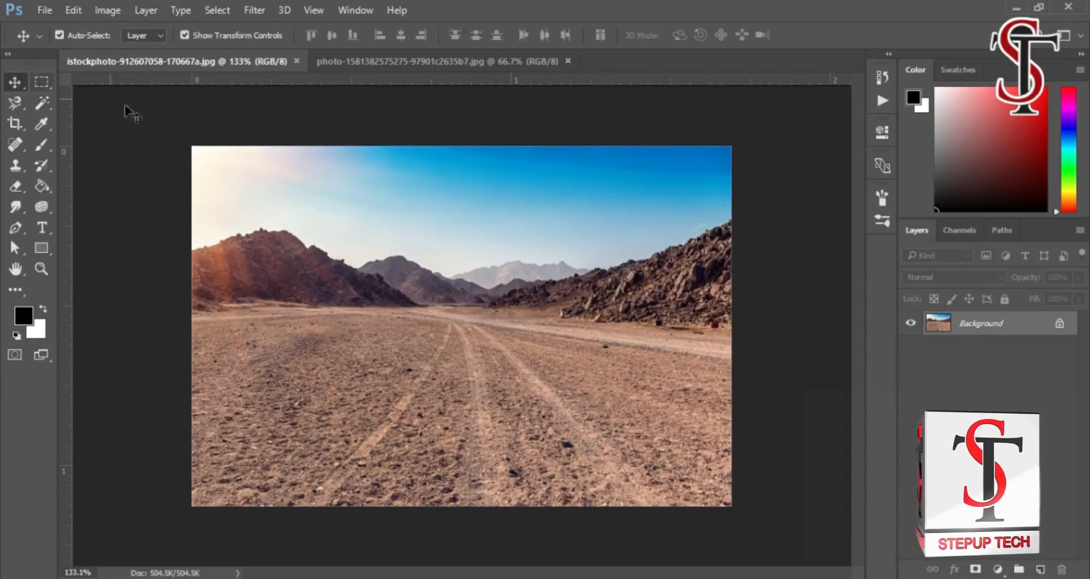
click(396, 61)
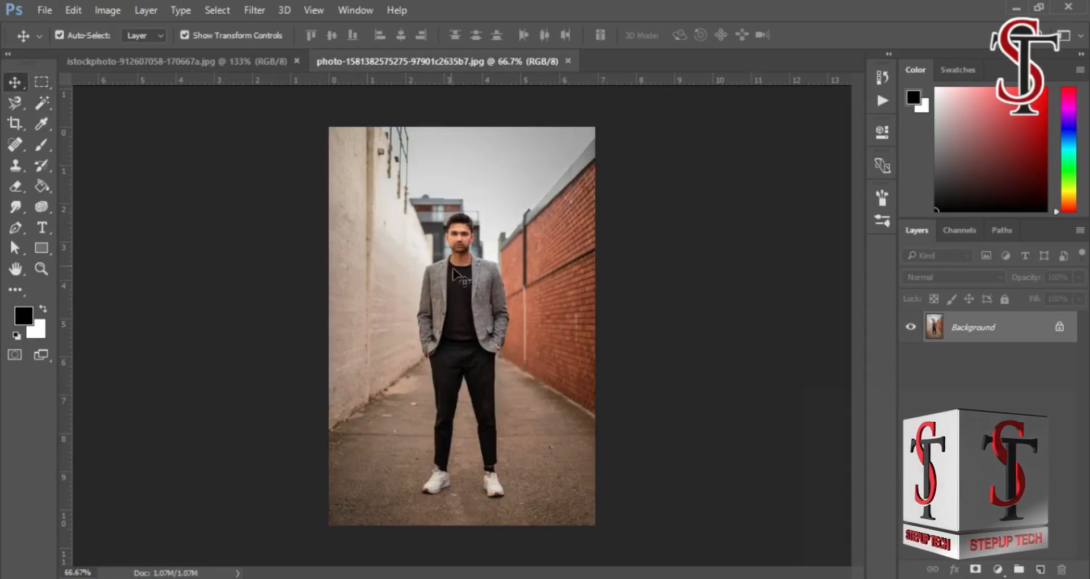
click(170, 61)
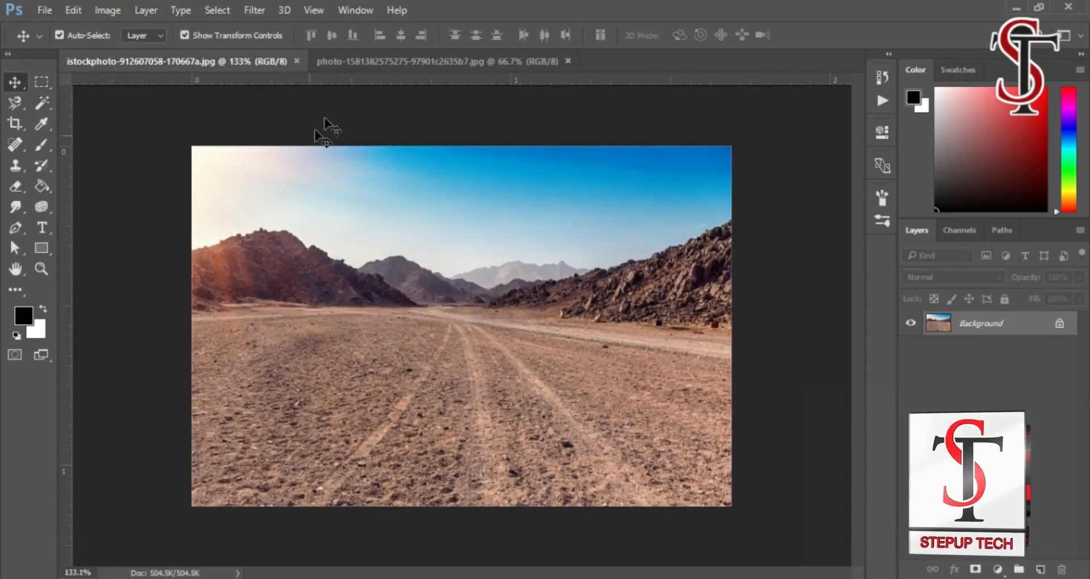
Step: Select the man in the portrait with the Quick Selection tool at size 30, excluding the areas between his legs and beside his head
click(335, 62)
click(42, 104)
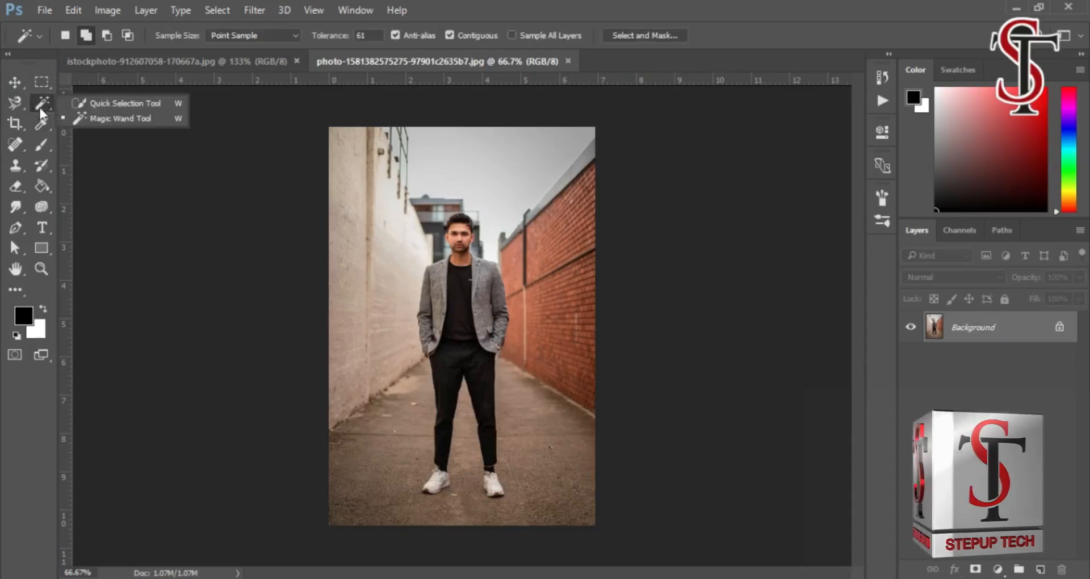
click(125, 103)
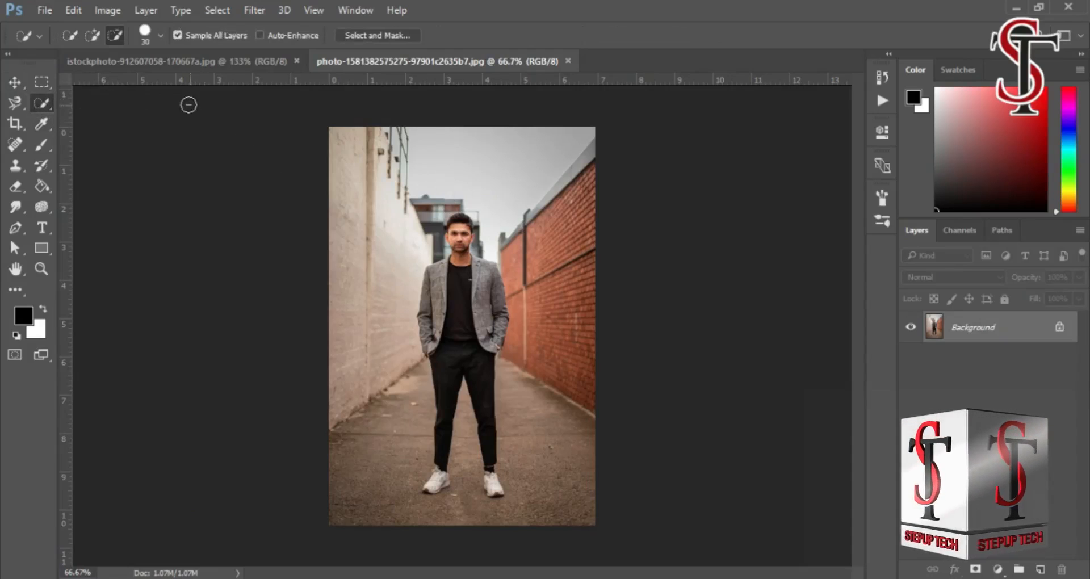
click(95, 36)
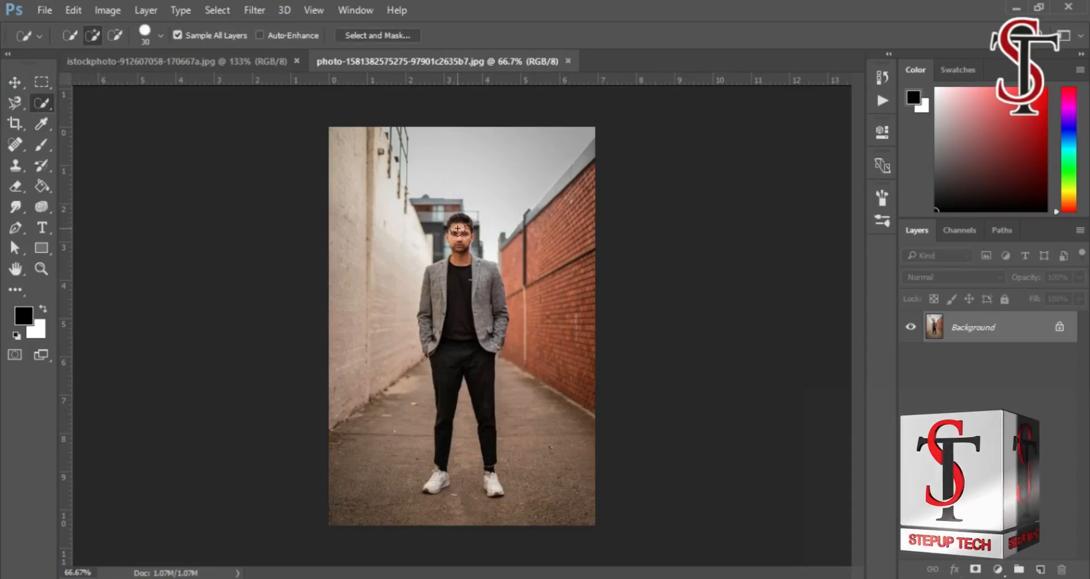
mouse_move(458, 230)
mouse_down()
mouse_move(469, 392)
mouse_move(441, 477)
mouse_move(492, 487)
mouse_move(470, 420)
mouse_move(460, 507)
mouse_up()
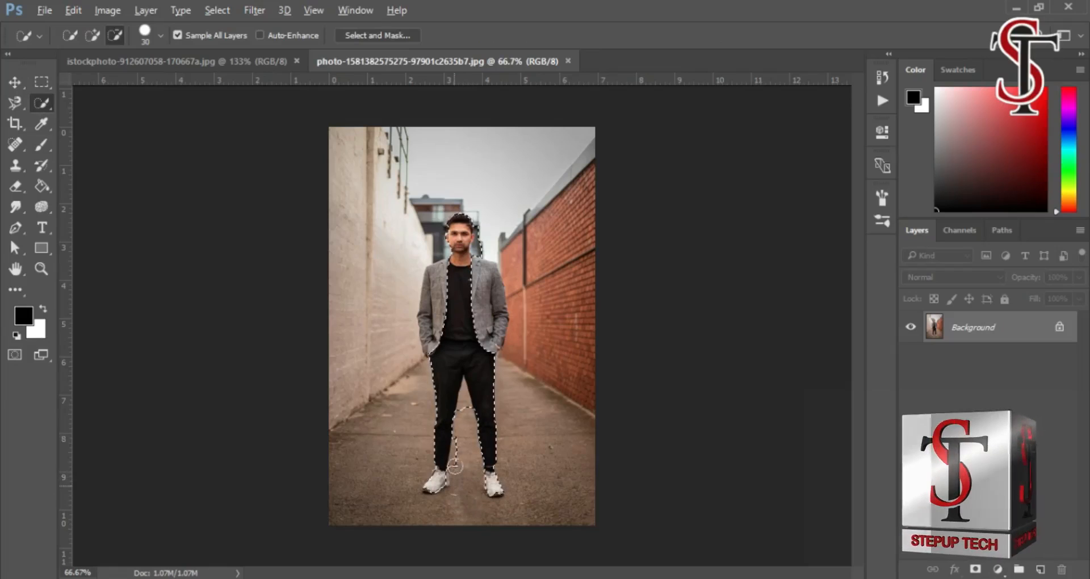
drag(454, 466, 466, 402)
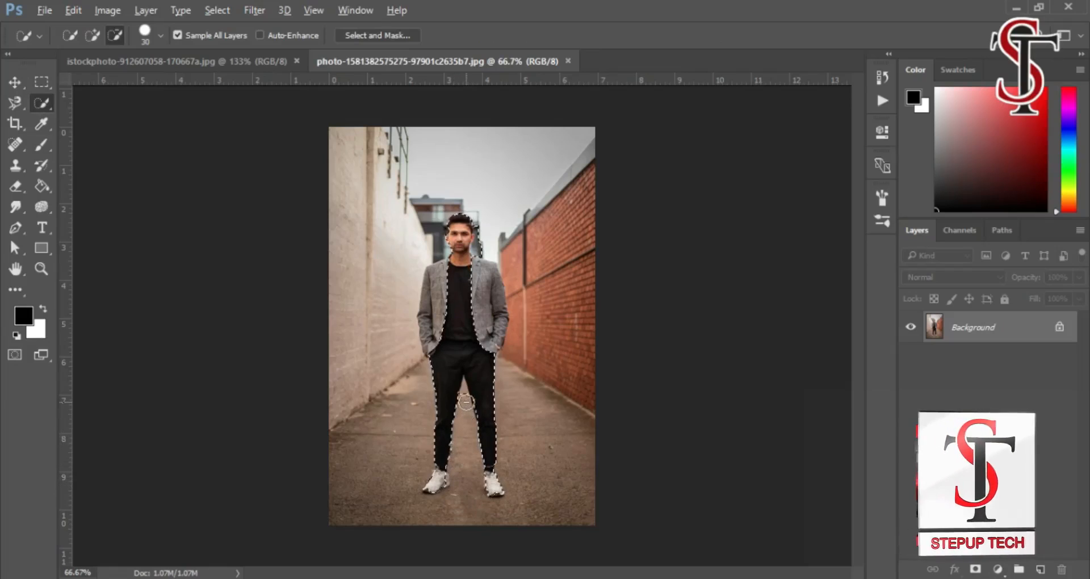
click(93, 36)
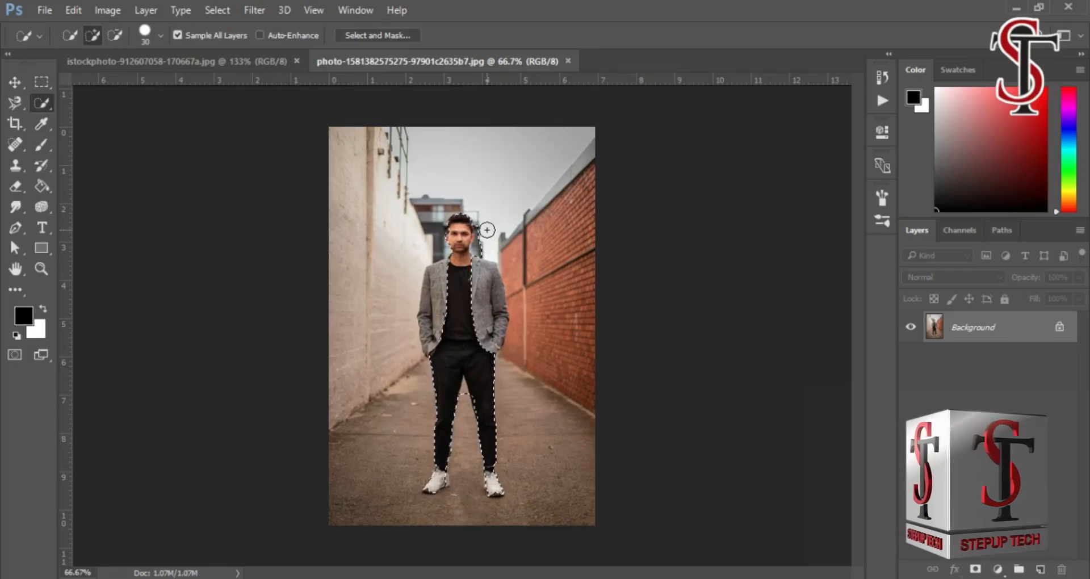
key(alt)
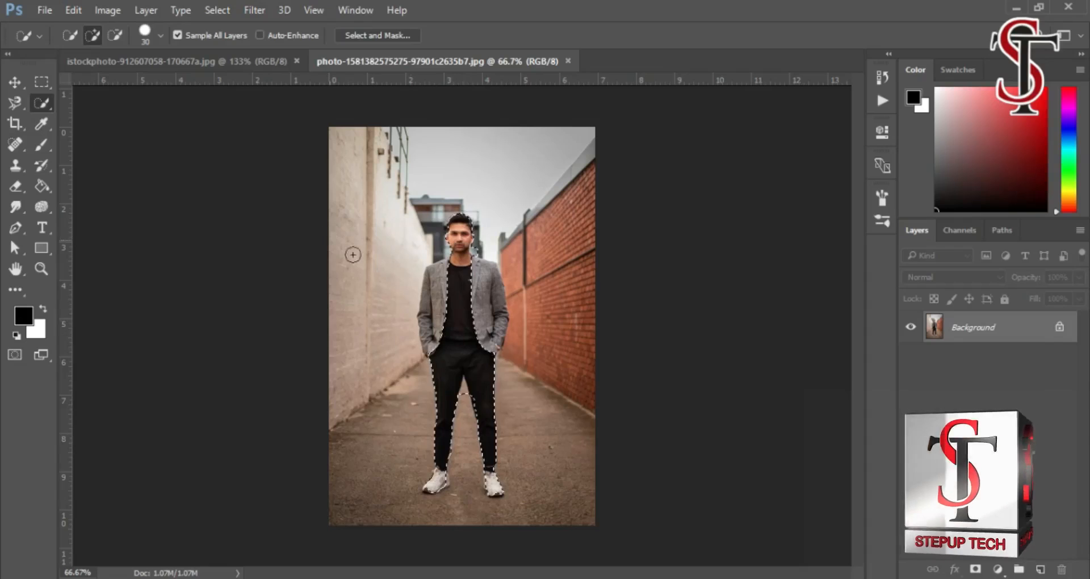
Step: Try moving the selected man into the desert photo as a new layer, and delete that layer
click(15, 83)
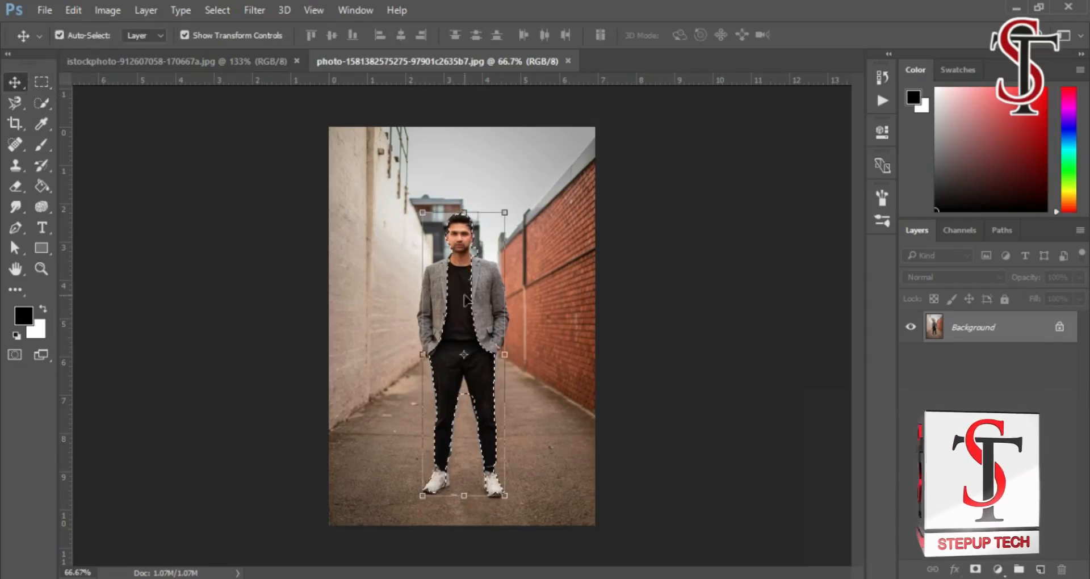
drag(464, 299, 454, 378)
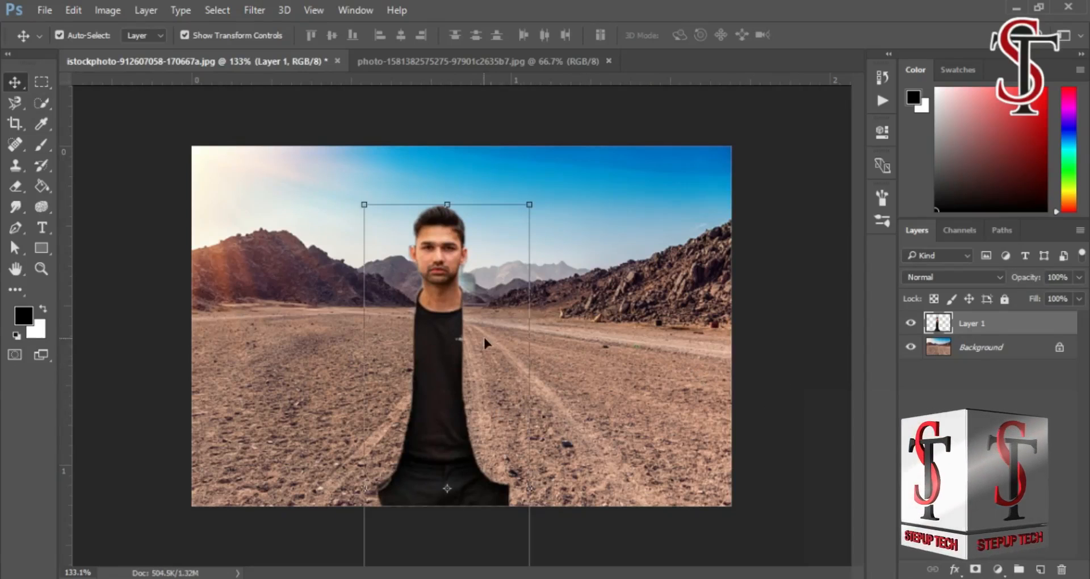
key(Delete)
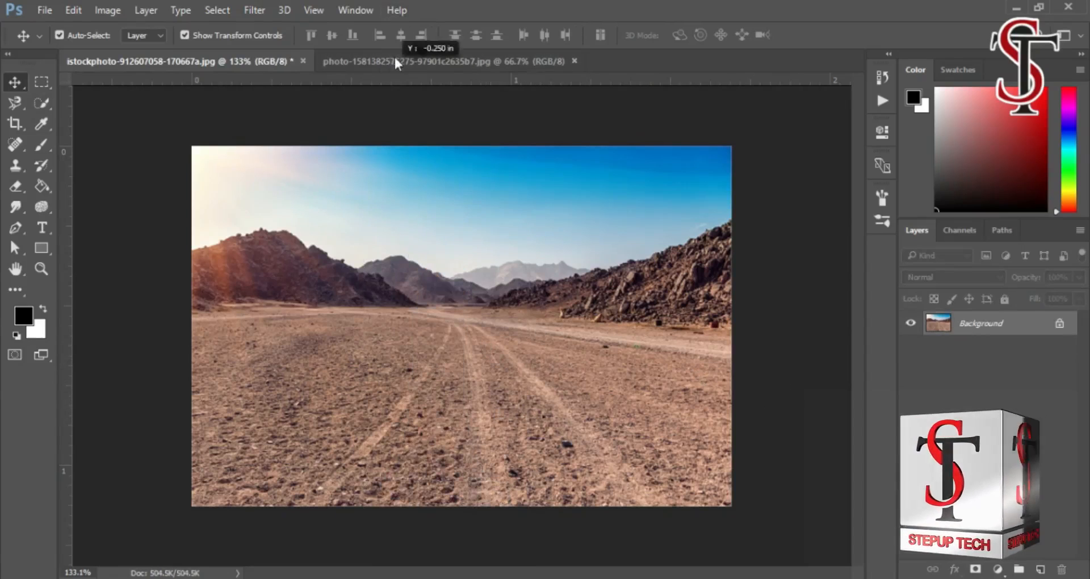
Step: Deselect the man, copy the whole portrait photo into the desert document and reposition it so its upper corners can be reached
click(394, 59)
key(ctrl+d)
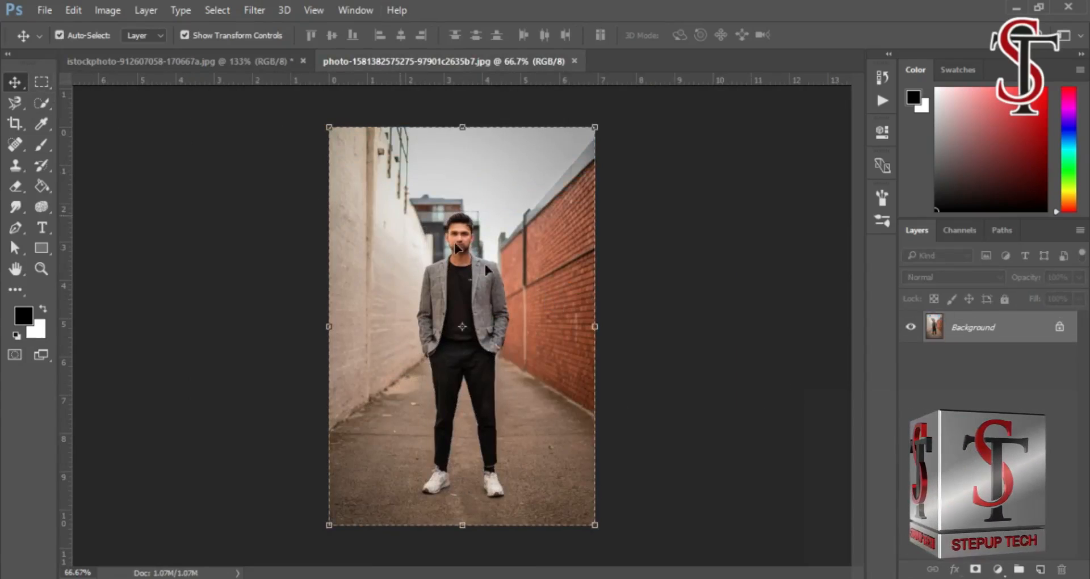
drag(492, 249, 217, 75)
drag(191, 50, 474, 324)
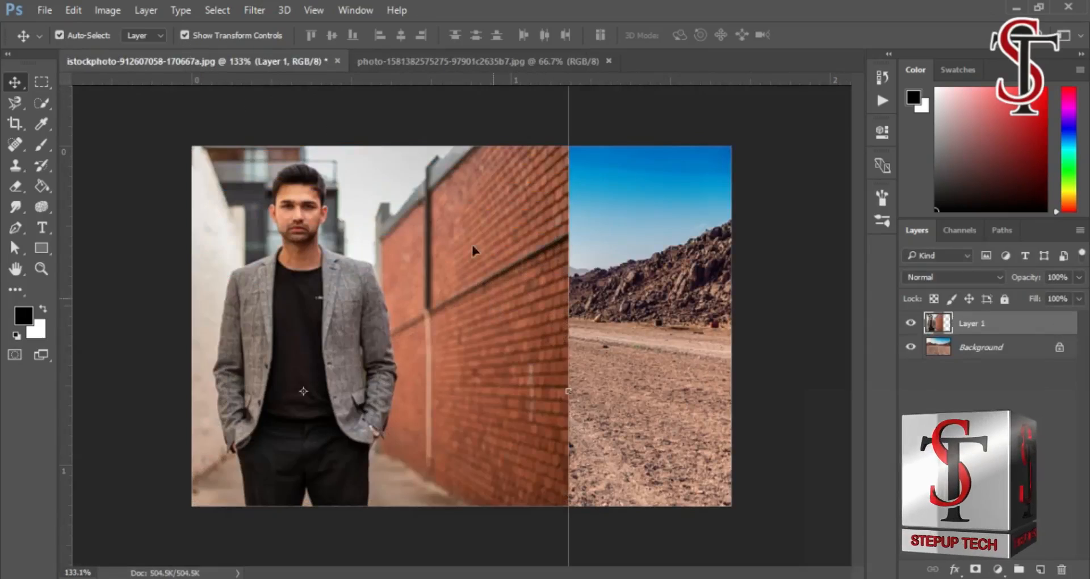
drag(473, 246, 553, 373)
drag(554, 201, 570, 252)
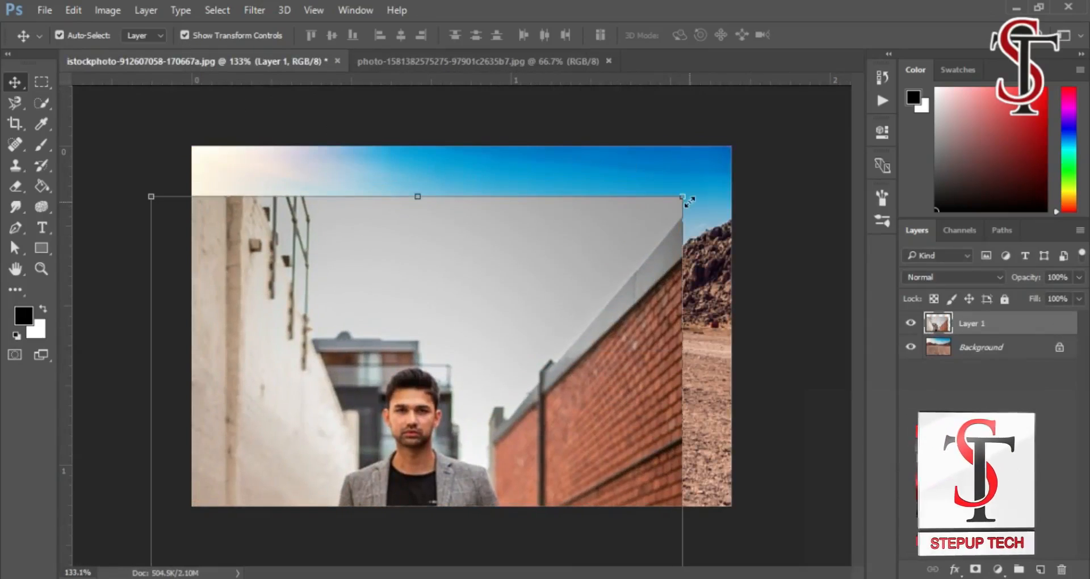
Step: Scale the portrait layer down until the man's full figure fits the canvas, and place it in the middle of the desert photo
drag(687, 200, 591, 165)
drag(518, 295, 484, 313)
click(704, 36)
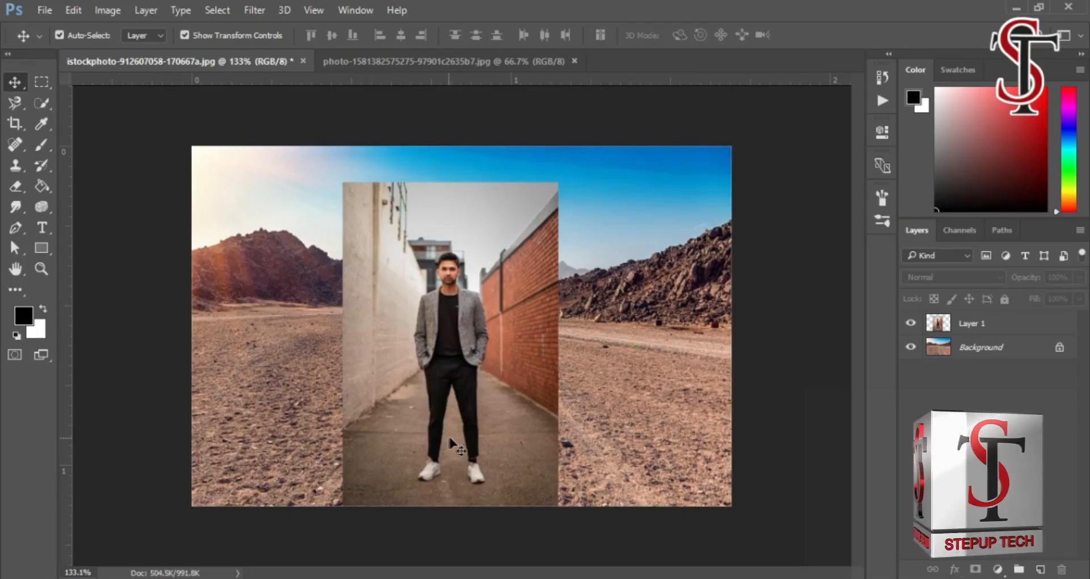
mouse_move(511, 370)
mouse_down()
mouse_move(522, 369)
mouse_move(522, 351)
mouse_move(523, 384)
mouse_move(519, 368)
mouse_up()
Step: Try erasing the alley around the man with a size 70 Eraser, and undo back to the portrait layer's full size
click(23, 189)
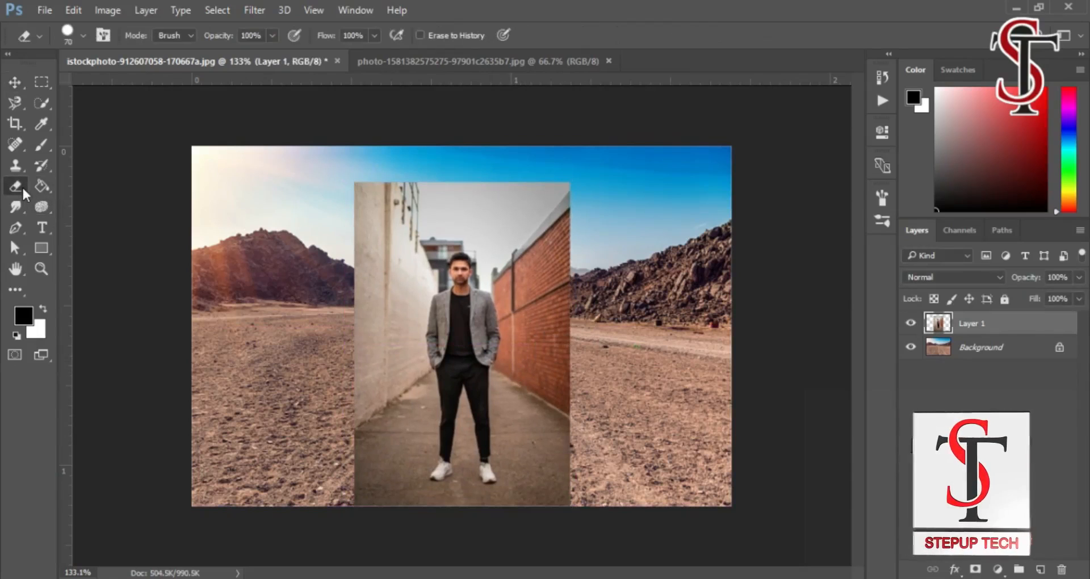
mouse_move(418, 194)
mouse_down()
mouse_move(344, 269)
mouse_move(395, 164)
mouse_move(477, 170)
mouse_move(446, 188)
mouse_move(549, 216)
mouse_move(556, 286)
mouse_move(543, 344)
mouse_move(508, 394)
mouse_move(582, 378)
mouse_move(493, 408)
mouse_move(582, 382)
mouse_up()
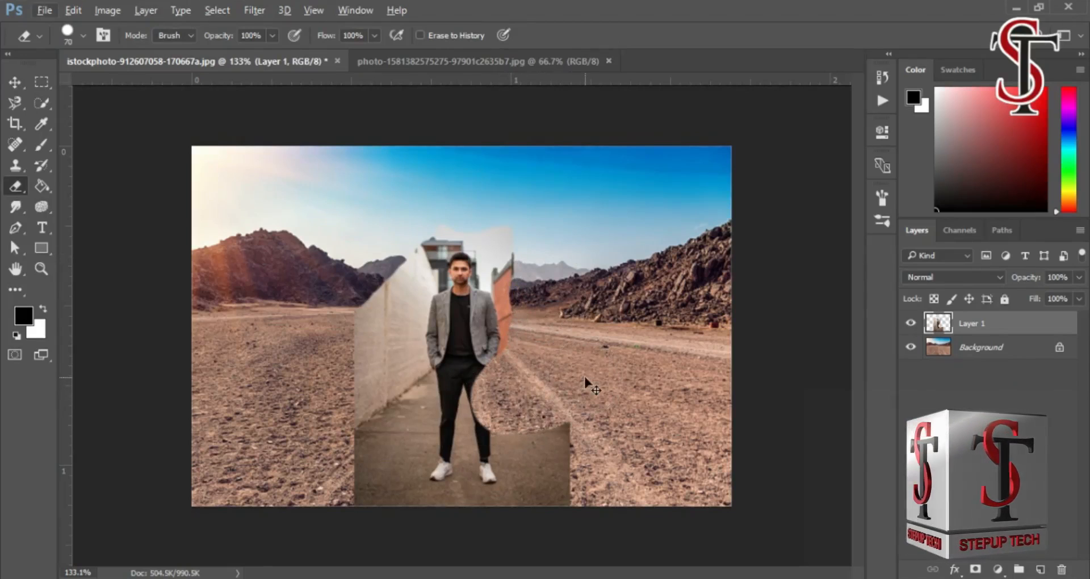
key(ctrl+z)
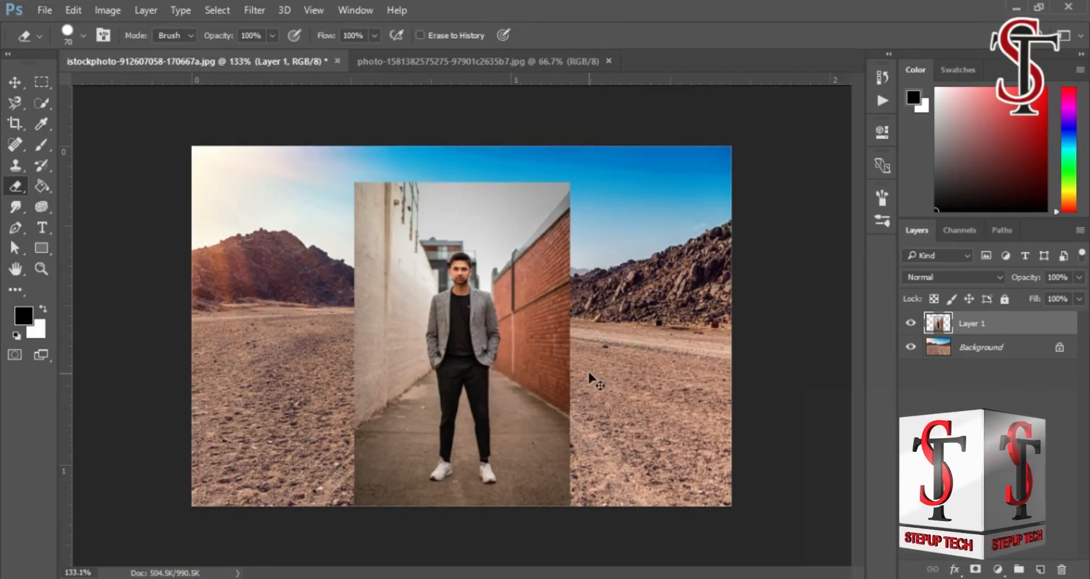
key(ctrl+y)
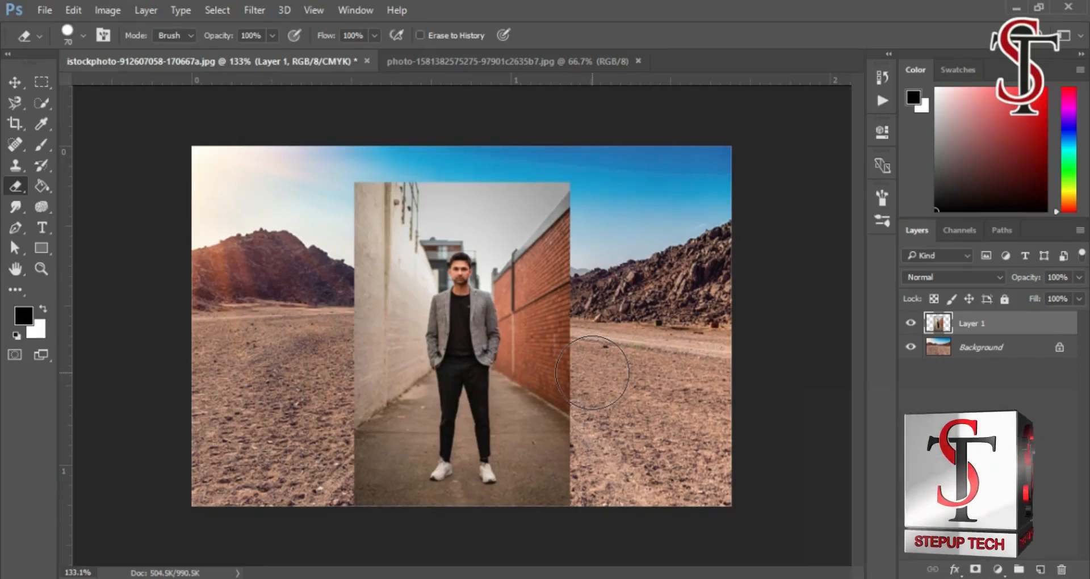
key(z)
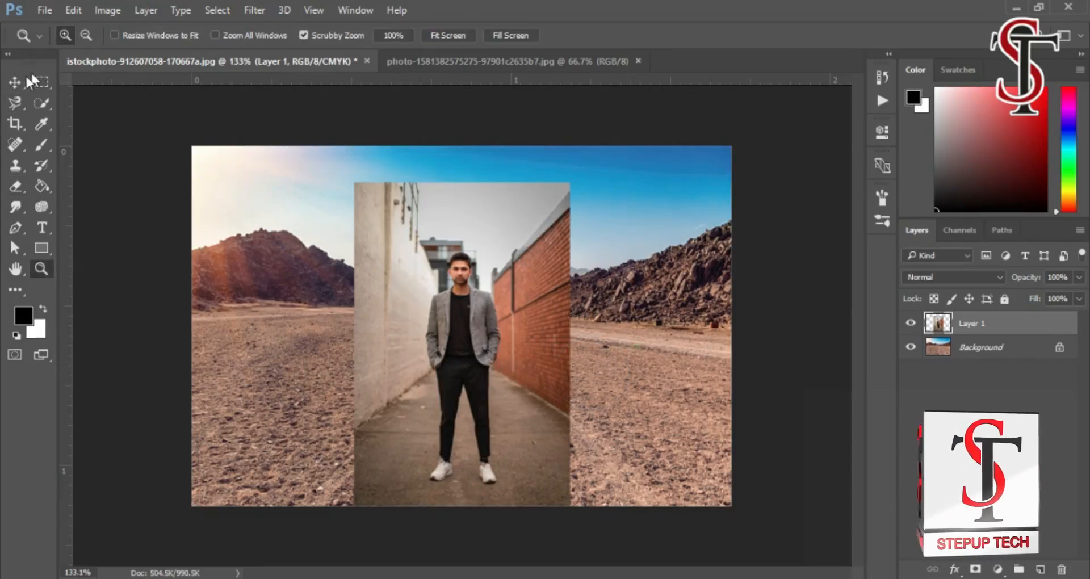
key(v)
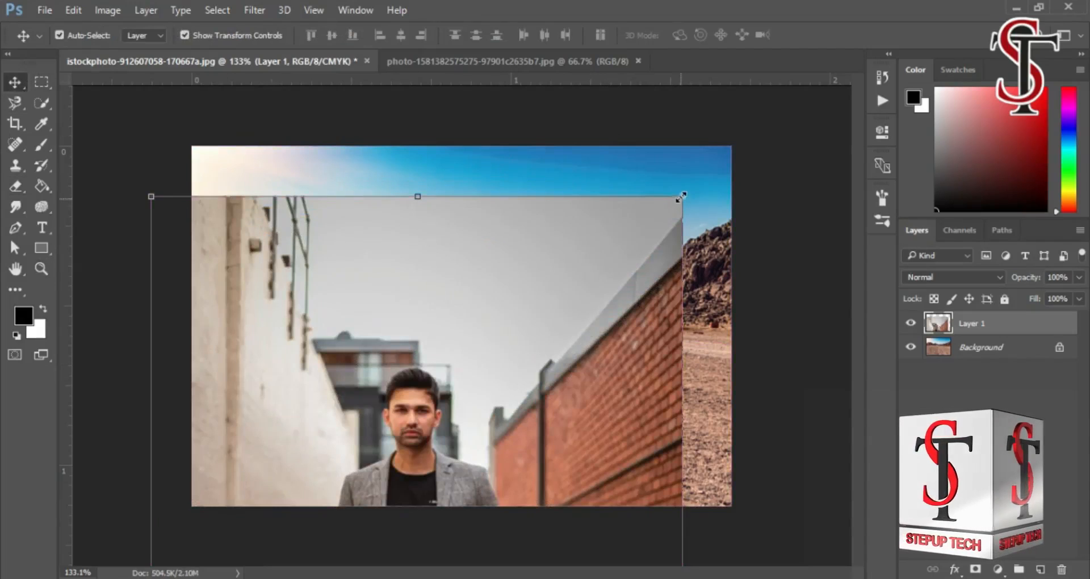
Step: Scale the portrait layer down until the man's full figure fits, centre it over the desert photo, and apply the transform
drag(681, 196, 566, 367)
drag(518, 433, 563, 209)
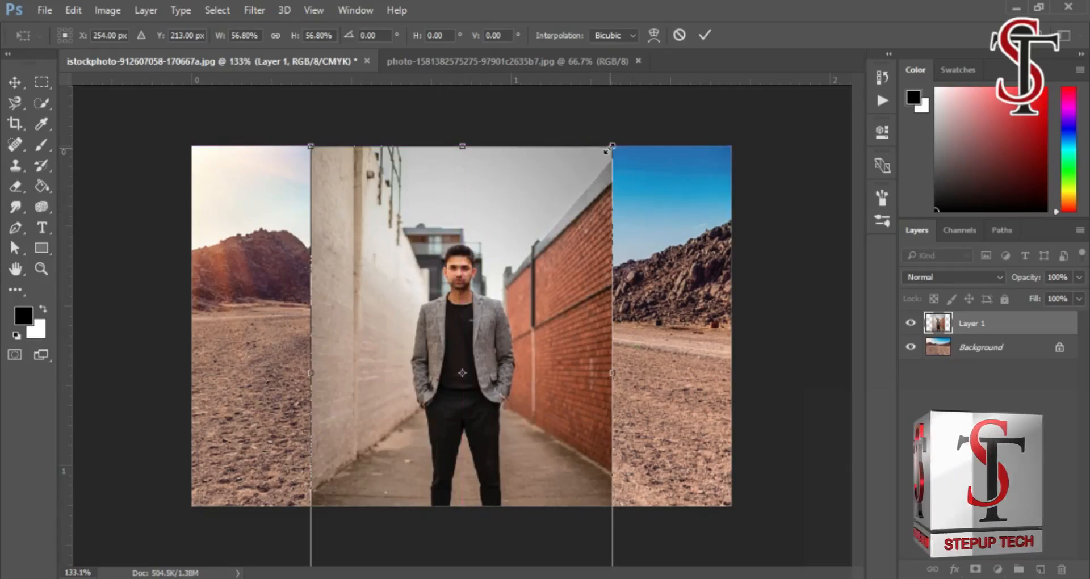
drag(606, 149, 570, 204)
drag(523, 266, 521, 237)
click(704, 36)
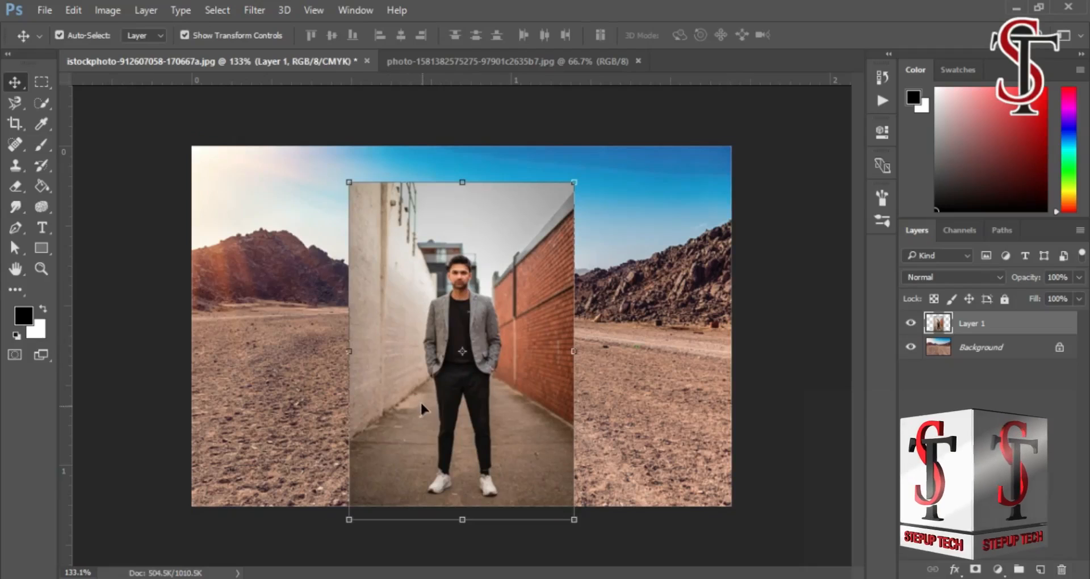
click(763, 450)
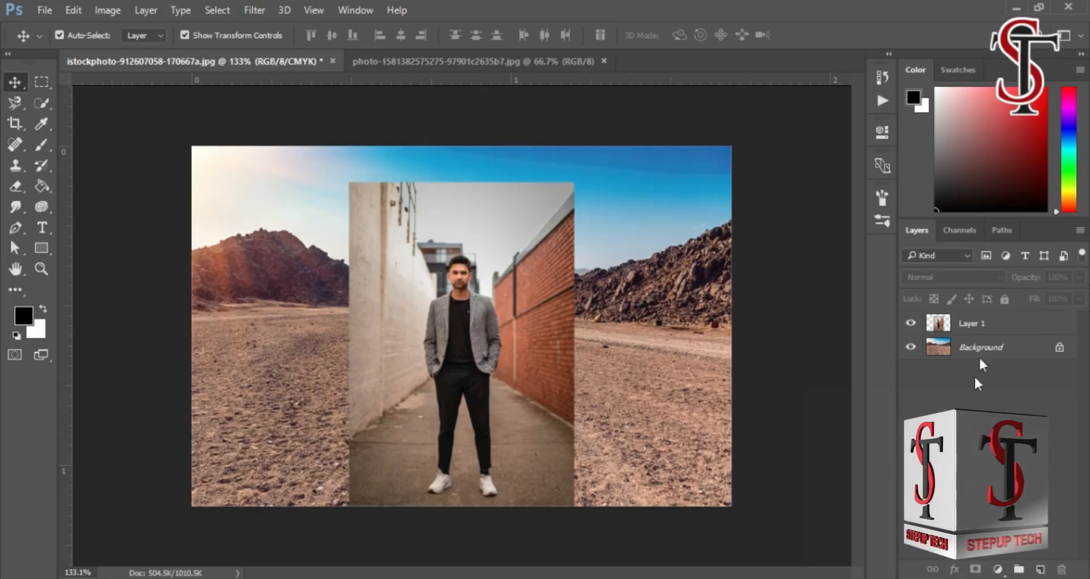
Step: Add a white layer mask to the portrait layer, toggling it off and on once to compare
click(989, 323)
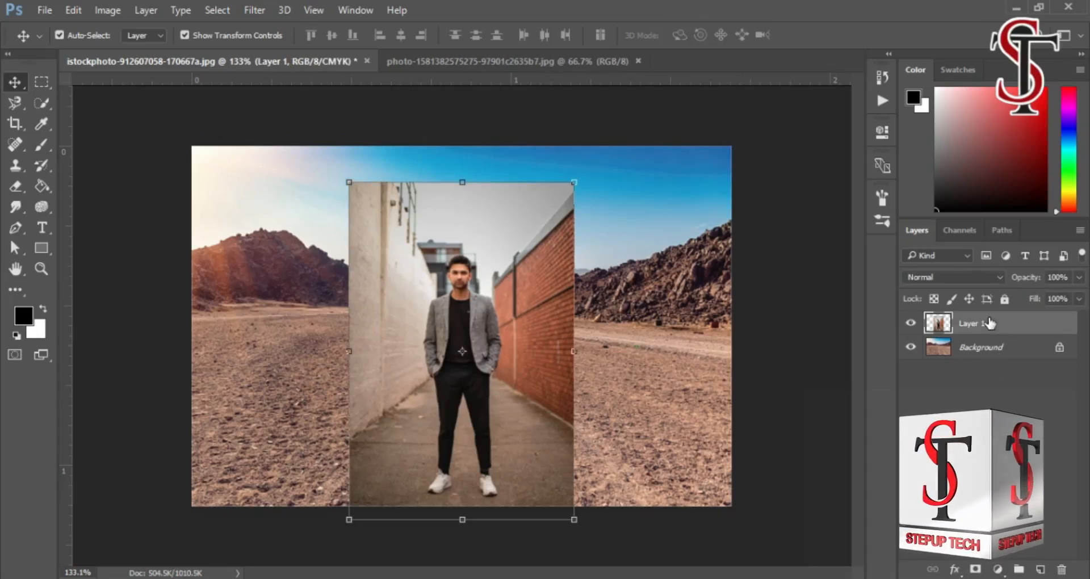
click(976, 571)
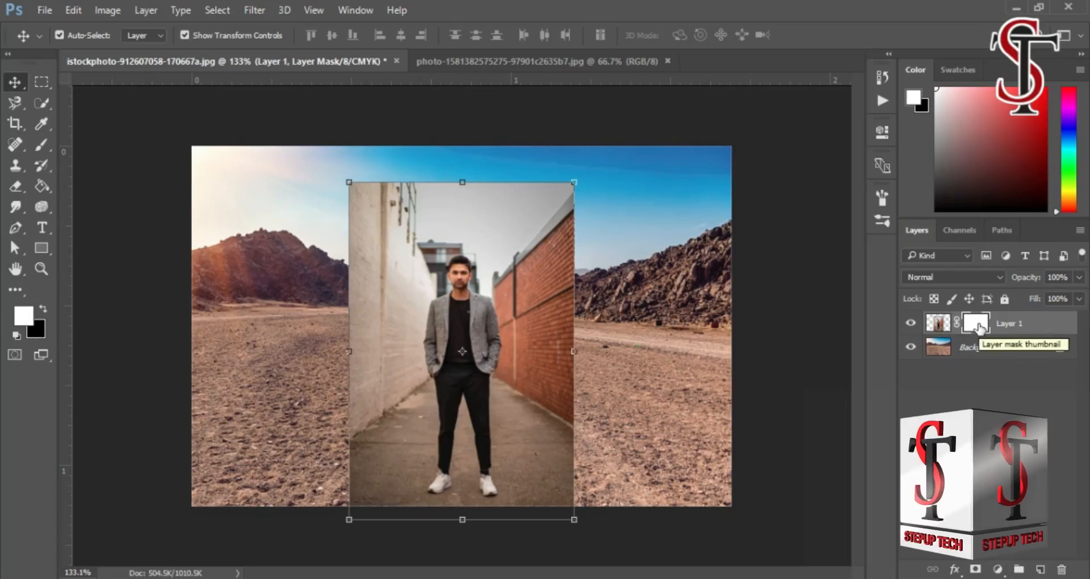
key(ctrl+z)
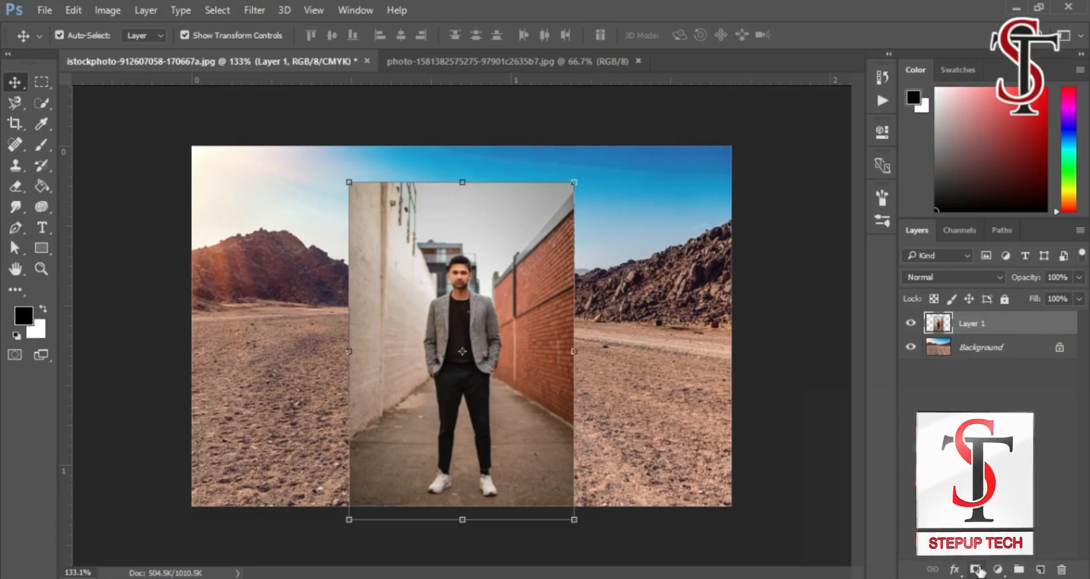
key(ctrl+z)
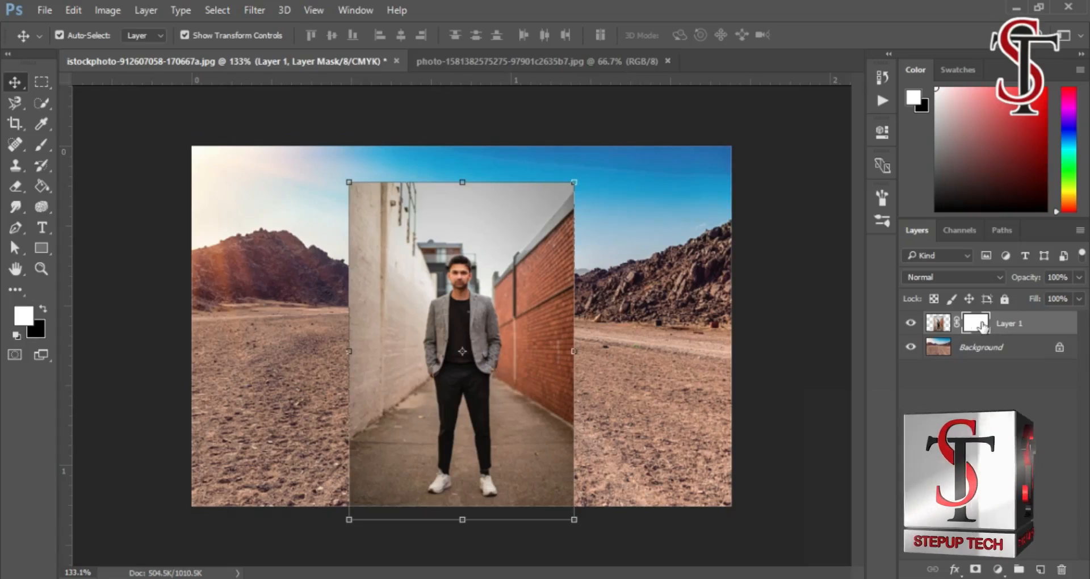
Step: Switch the layer previews to large thumbnails and widen the layer list until the portrait layer's name fits
right_click(962, 388)
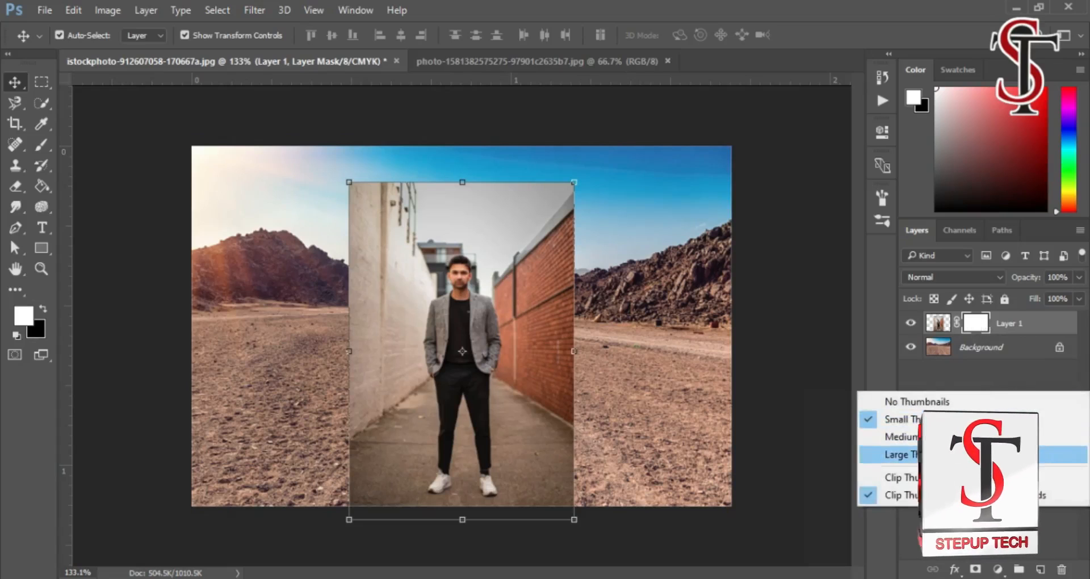
click(959, 454)
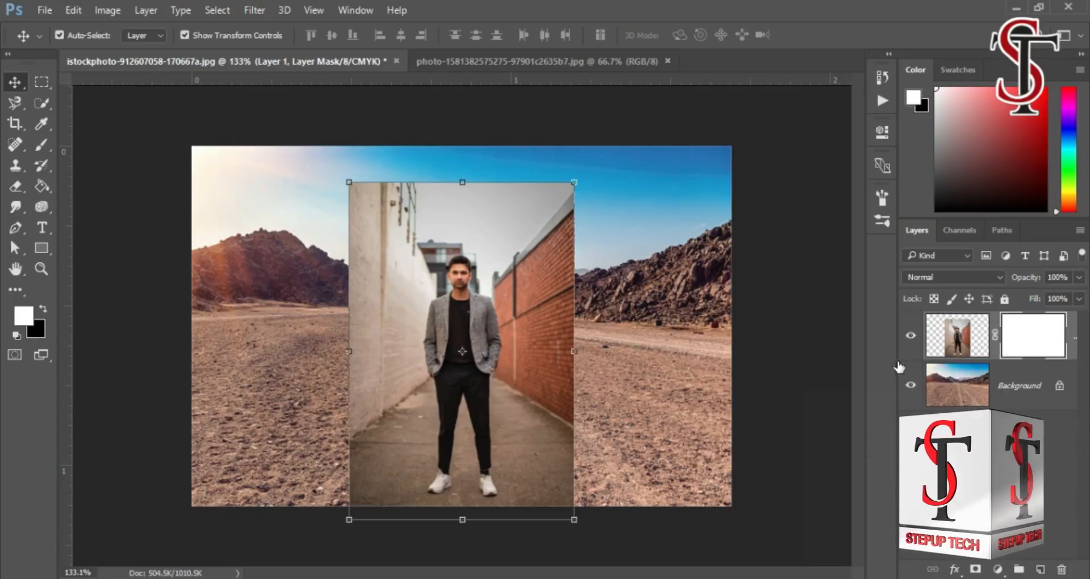
key(ctrl+2)
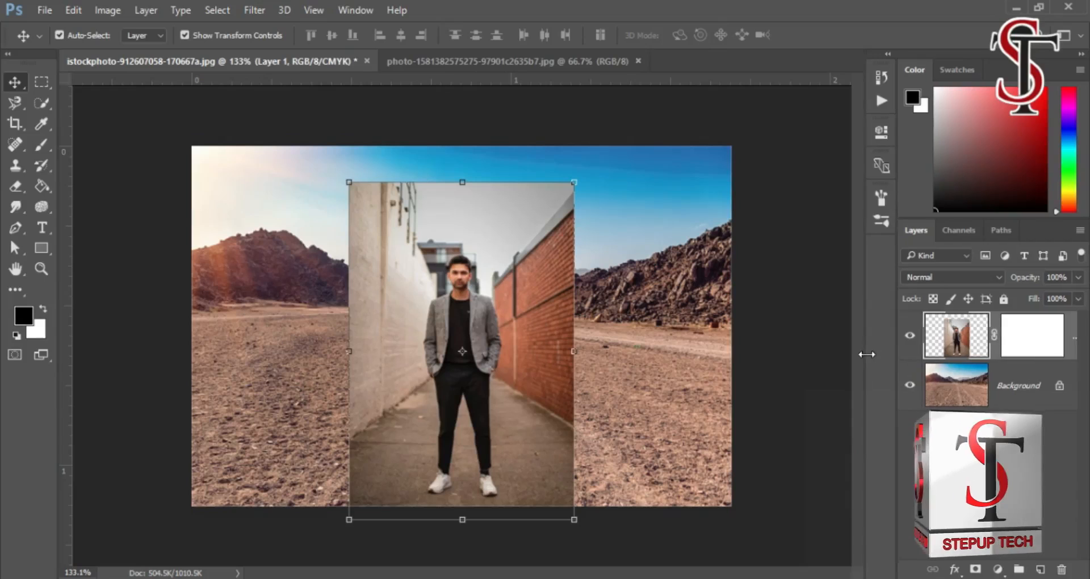
drag(864, 358, 837, 354)
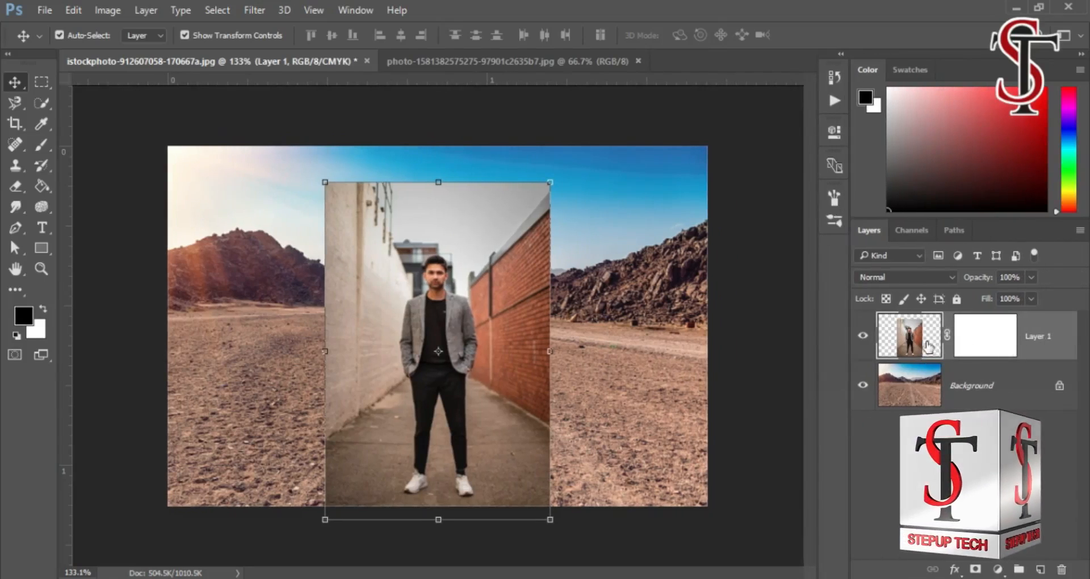
Step: Deselect the portrait layer and its mask, and set the foreground color to a saturated blue
click(977, 350)
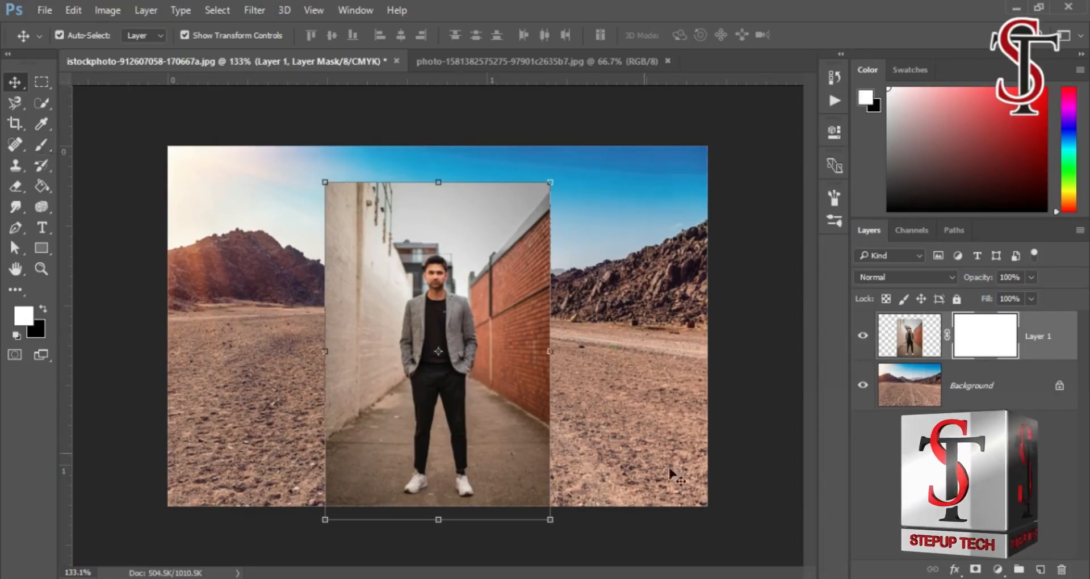
click(965, 466)
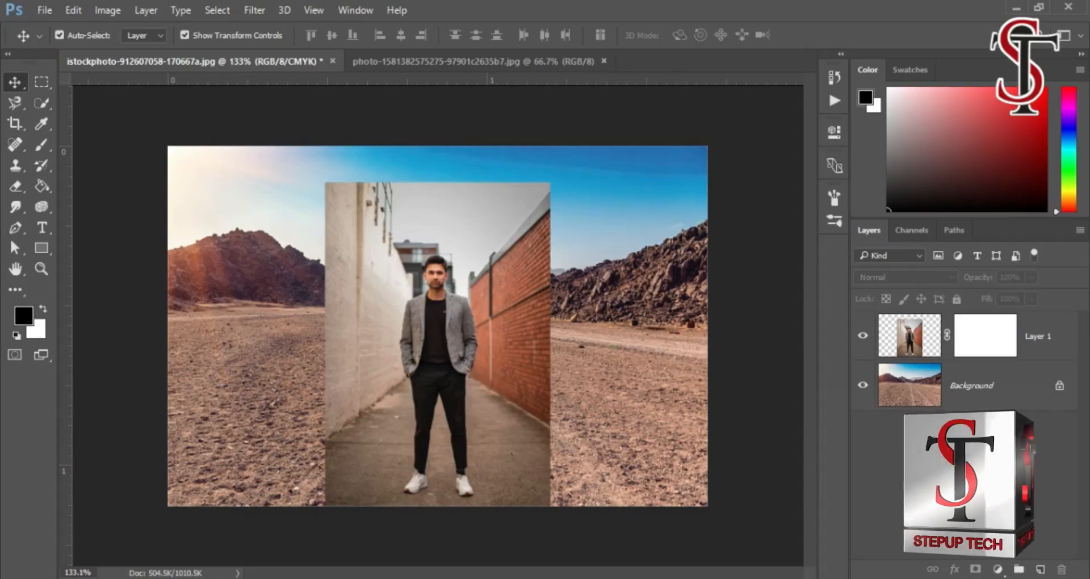
click(24, 315)
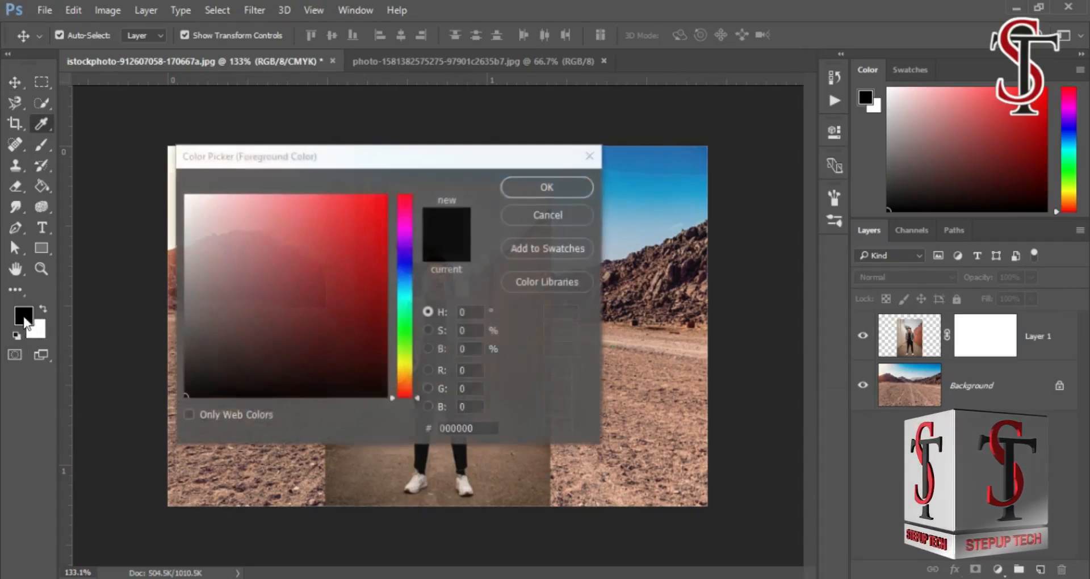
click(404, 273)
click(369, 257)
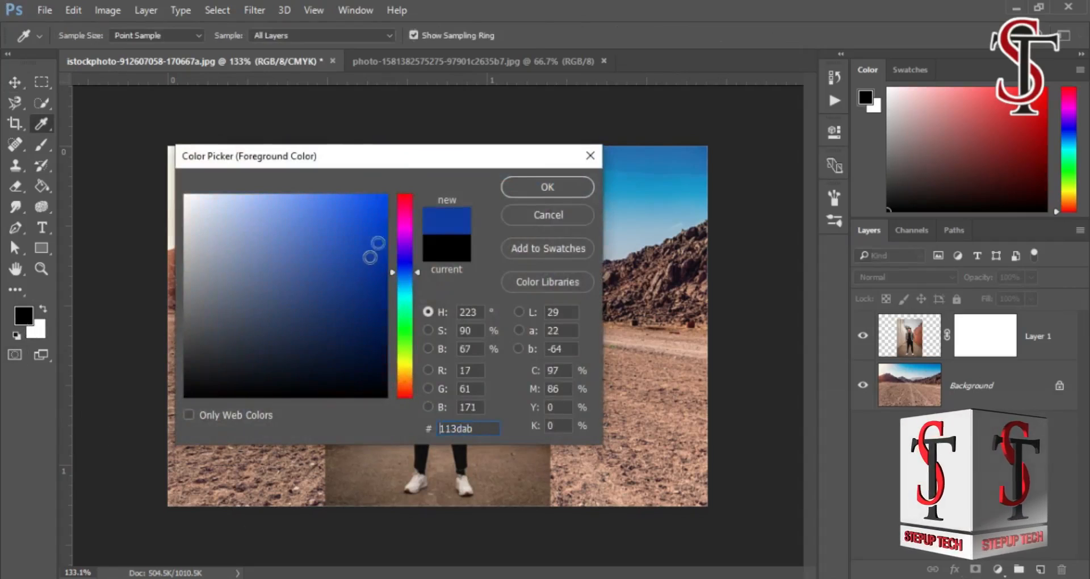
click(572, 192)
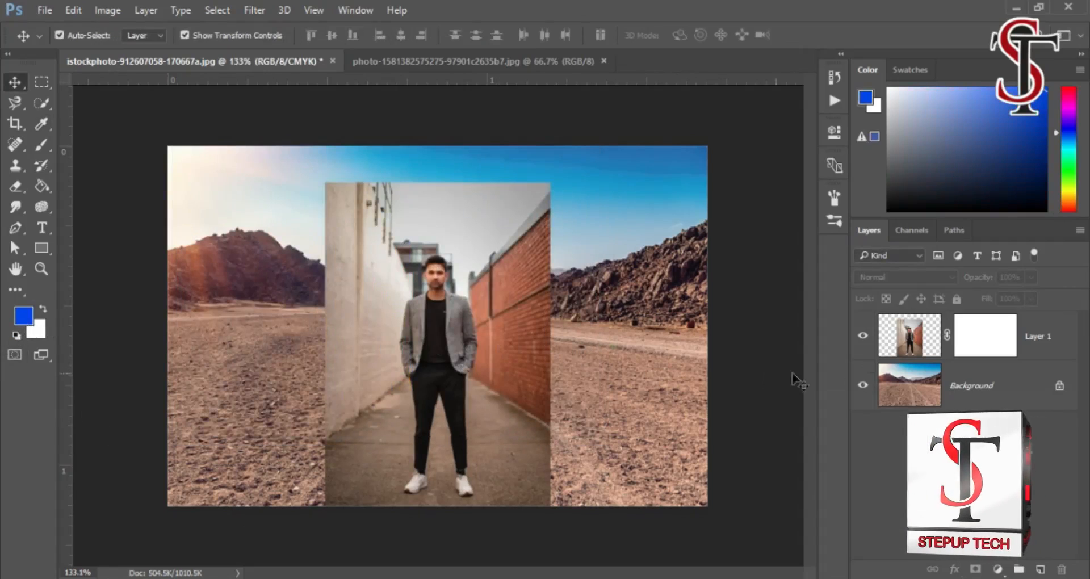
Step: Select the portrait layer's mask and try setting the foreground color to red e30000
click(959, 344)
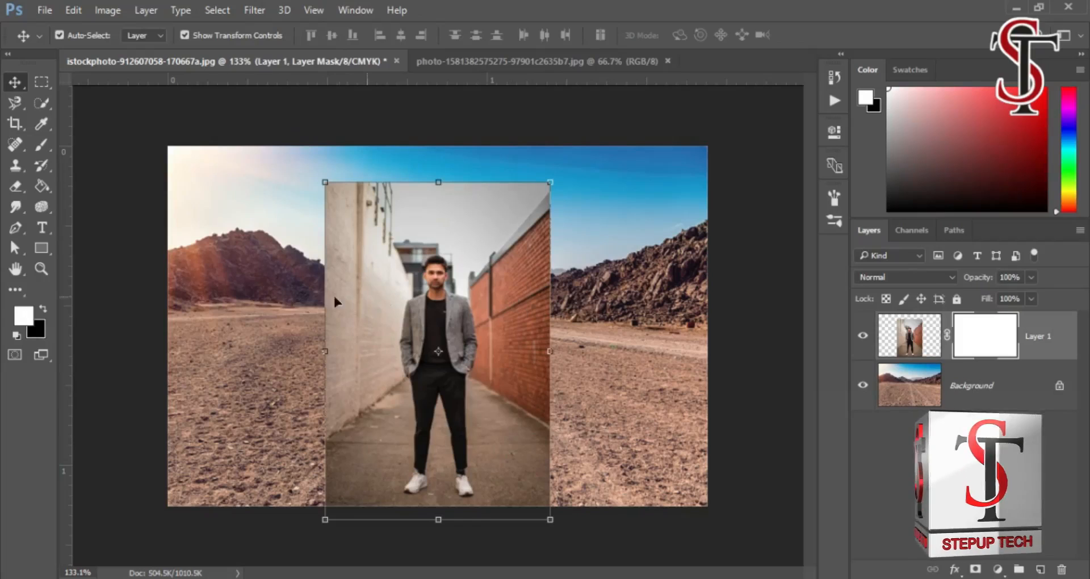
click(24, 315)
drag(297, 296, 384, 216)
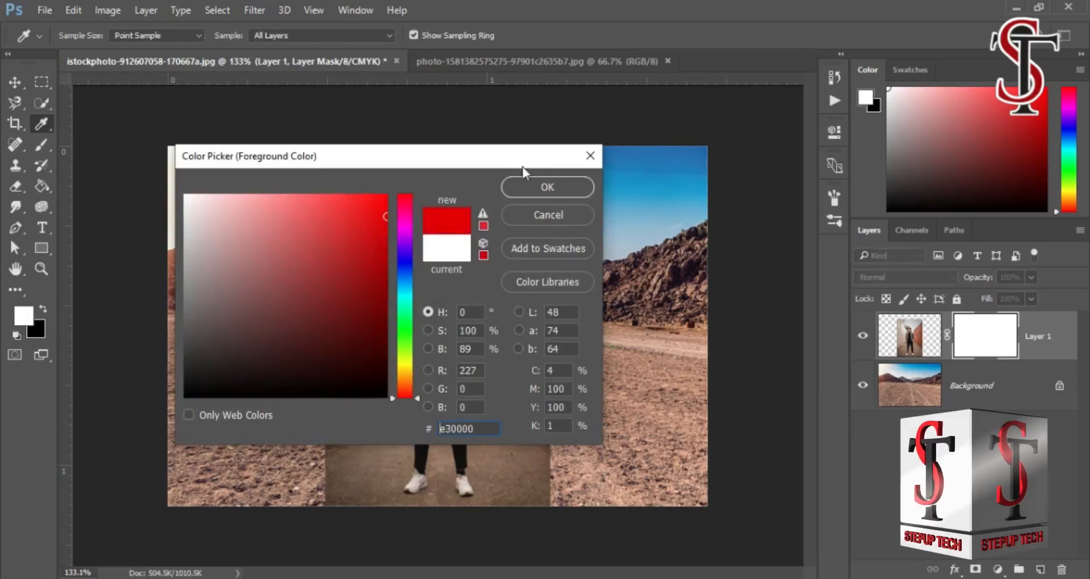
click(549, 187)
key(v)
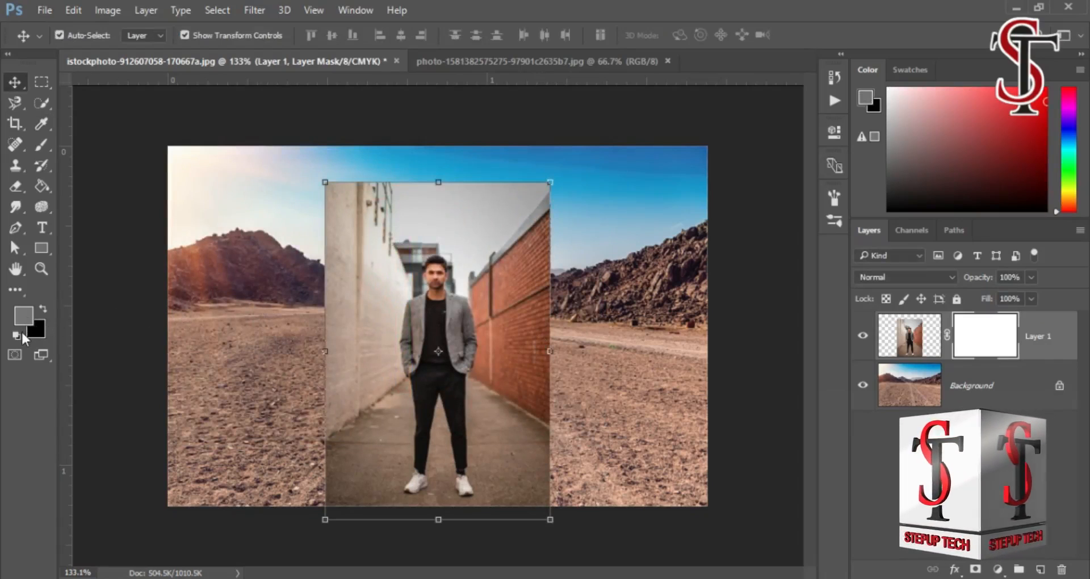
Step: With the mask still selected, try a very dark red as foreground color, and set it back to white (ffffff)
click(29, 320)
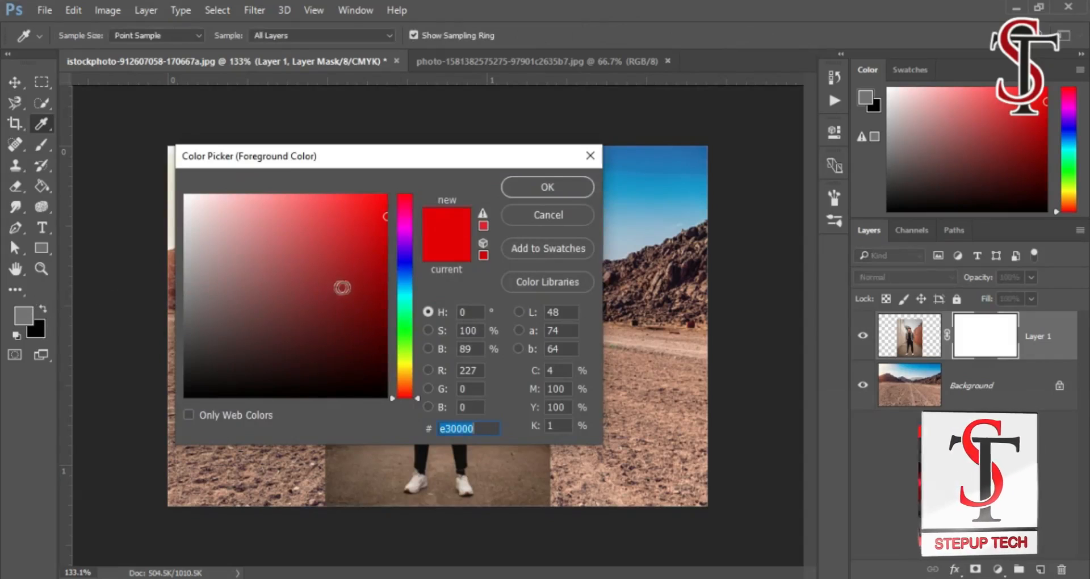
drag(342, 287, 387, 376)
click(574, 178)
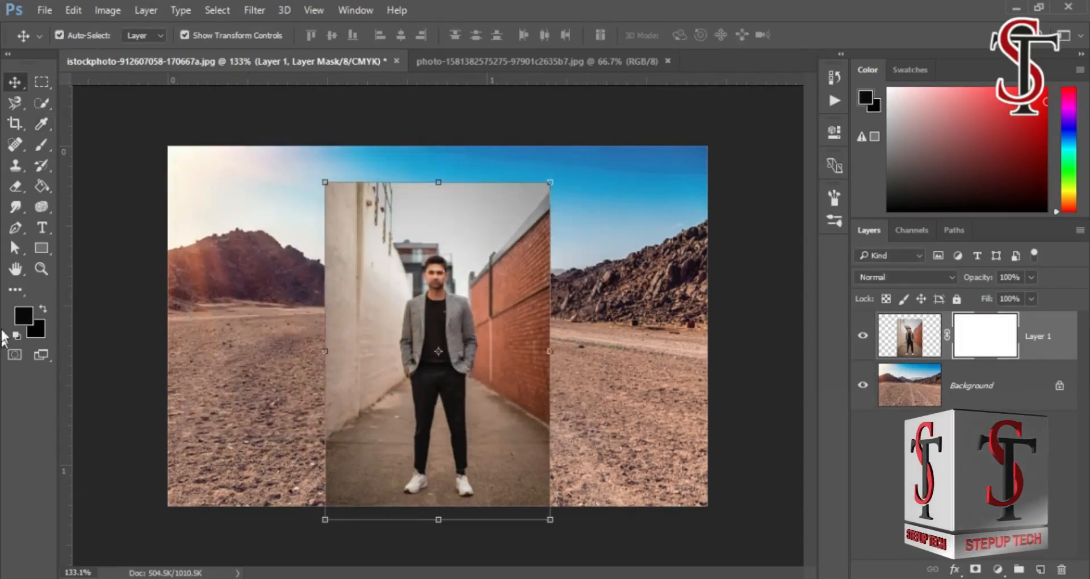
click(27, 314)
mouse_move(337, 313)
mouse_down()
mouse_move(193, 200)
mouse_move(284, 121)
mouse_up()
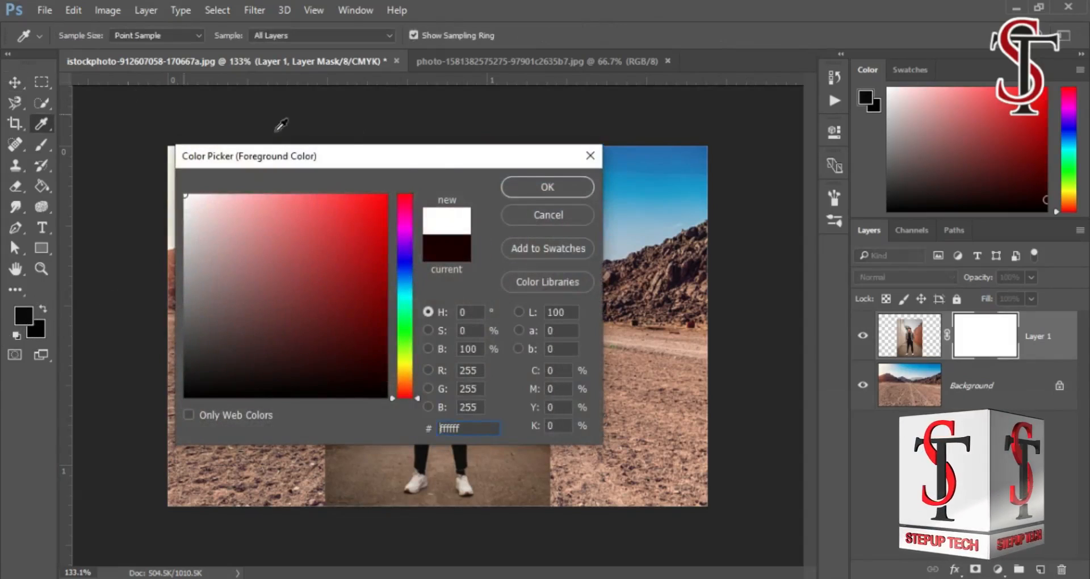
click(522, 196)
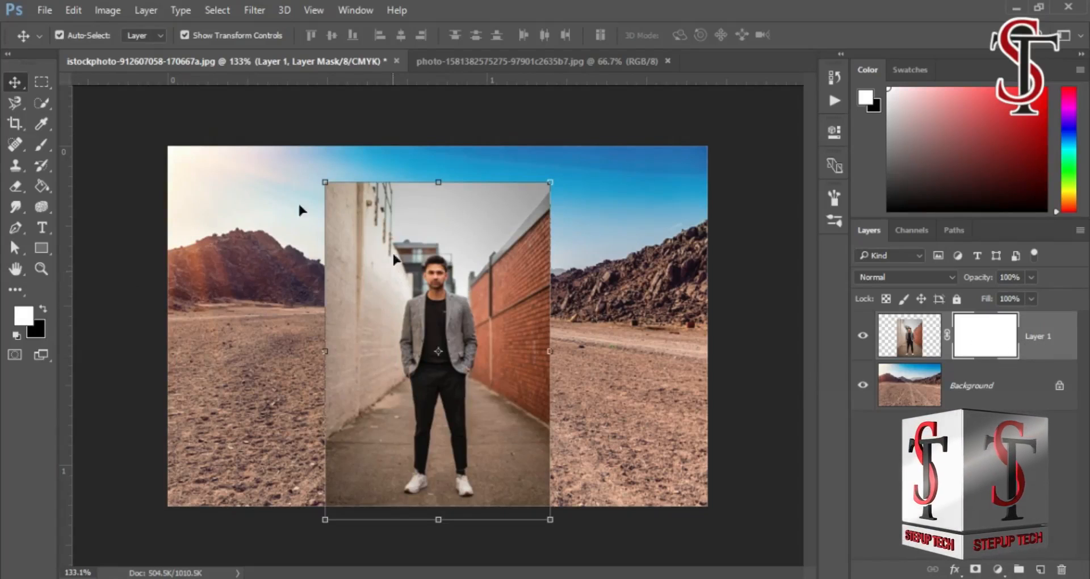
Step: Paint black on the portrait layer's mask with a size 90 Brush at 100% opacity, hiding most of the alley around the man
click(972, 471)
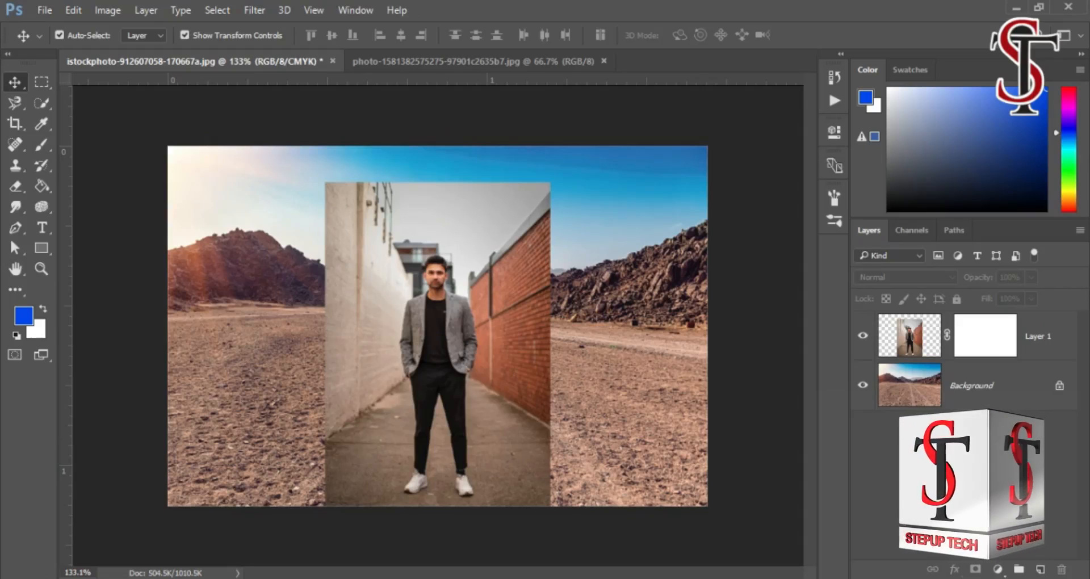
click(947, 336)
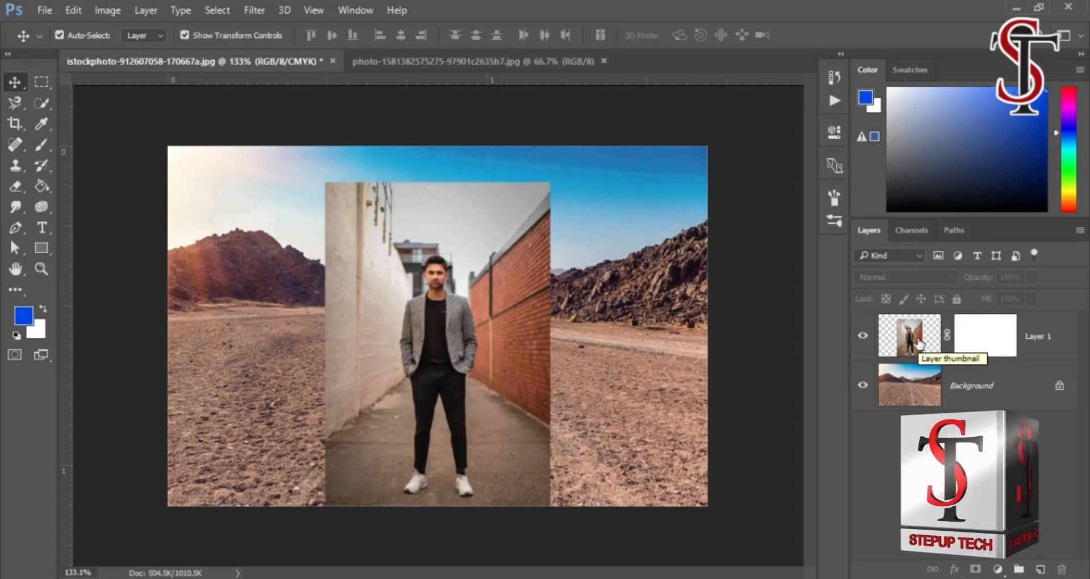
click(981, 350)
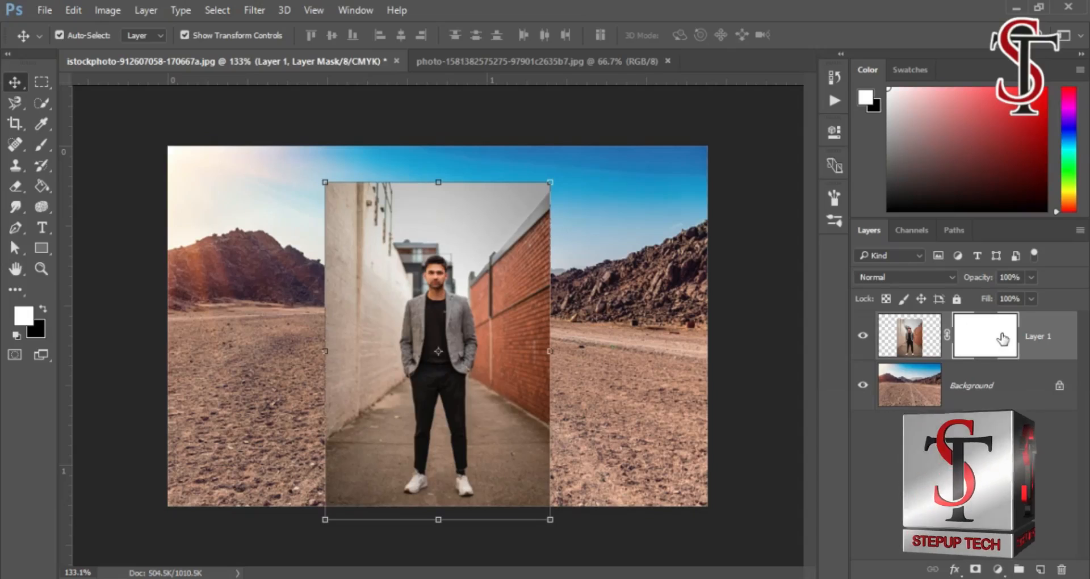
click(49, 148)
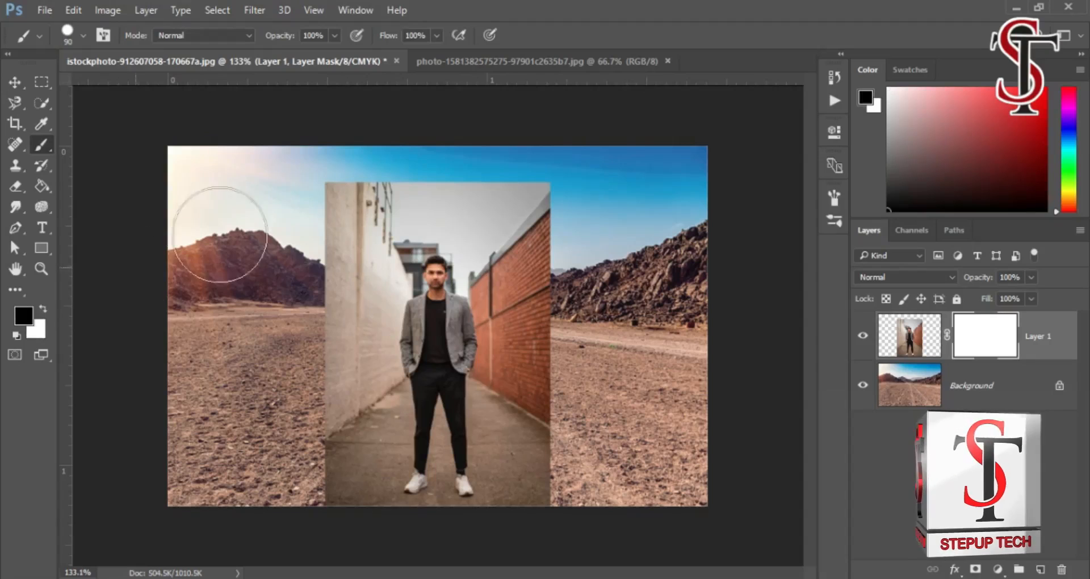
mouse_move(426, 182)
mouse_down()
mouse_move(377, 190)
mouse_move(301, 225)
mouse_up()
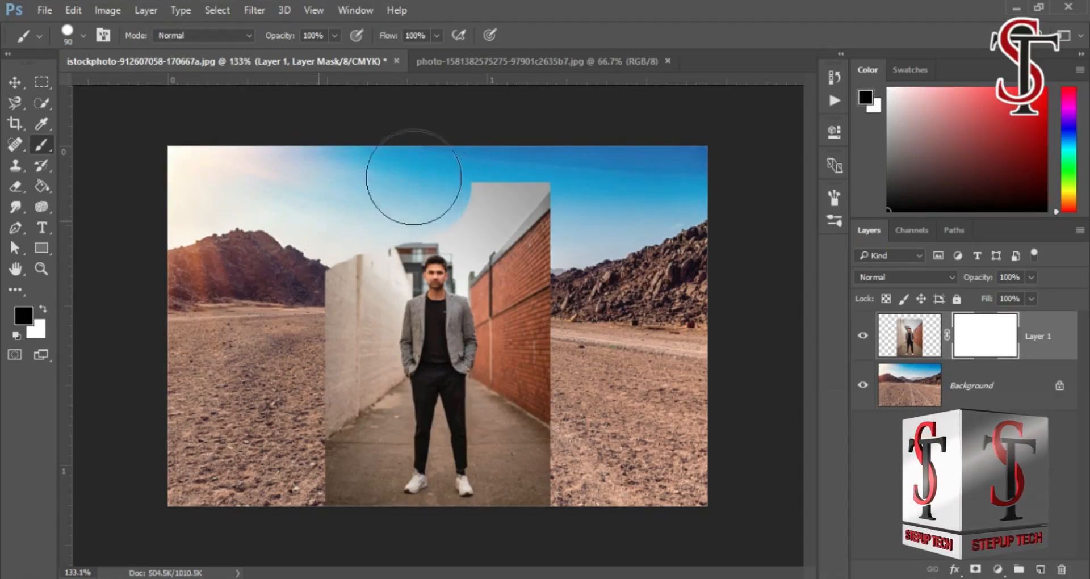
mouse_move(413, 177)
mouse_down()
mouse_move(498, 182)
mouse_move(564, 238)
mouse_move(487, 201)
mouse_move(525, 284)
mouse_move(537, 374)
mouse_move(523, 419)
mouse_move(525, 523)
mouse_up()
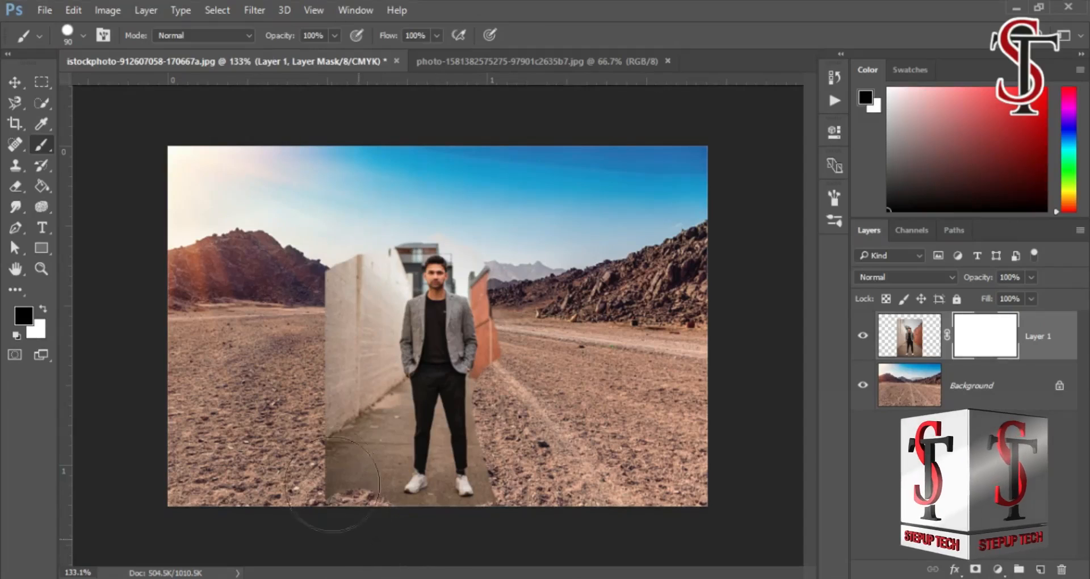
mouse_move(318, 508)
mouse_down()
mouse_move(340, 392)
mouse_move(348, 250)
mouse_move(397, 211)
mouse_up()
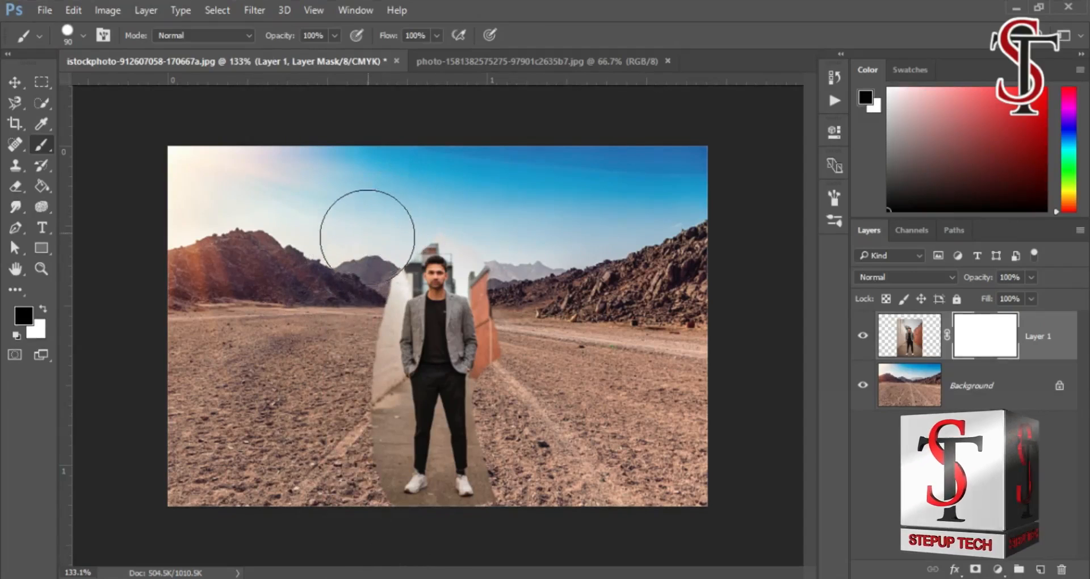
drag(338, 356, 343, 505)
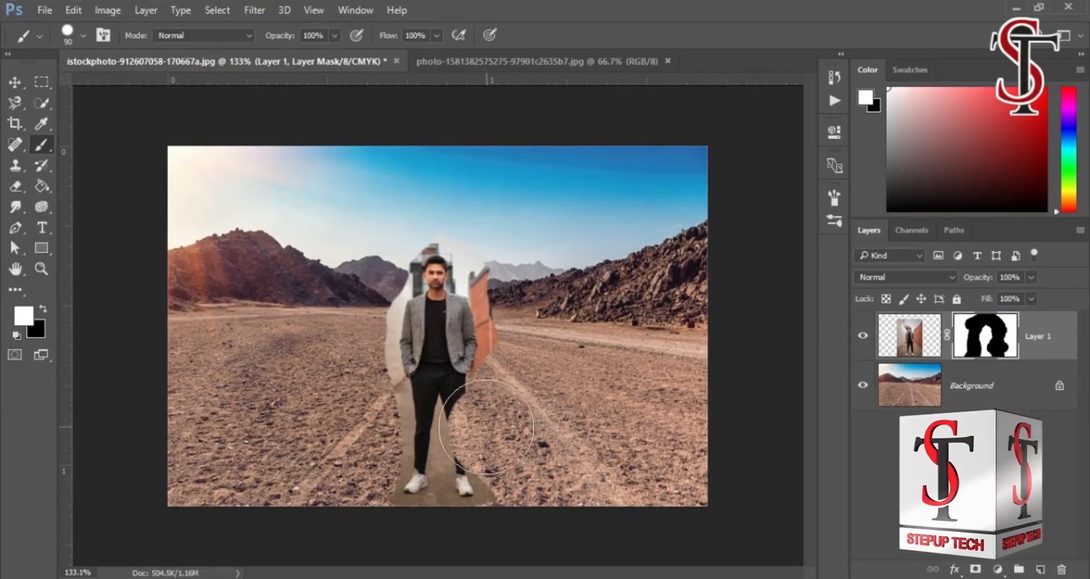
Step: Paint white on the mask to restore the alley floor and brick wall beside the man, and hide them again with black
drag(485, 427, 487, 455)
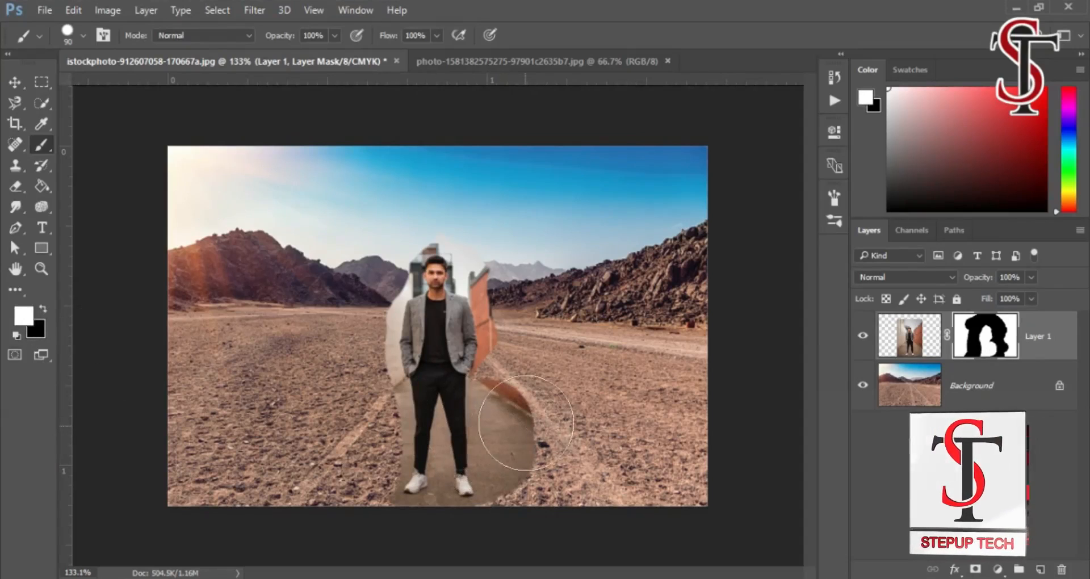
mouse_move(525, 391)
mouse_down()
mouse_move(537, 371)
mouse_move(528, 283)
mouse_move(534, 359)
mouse_up()
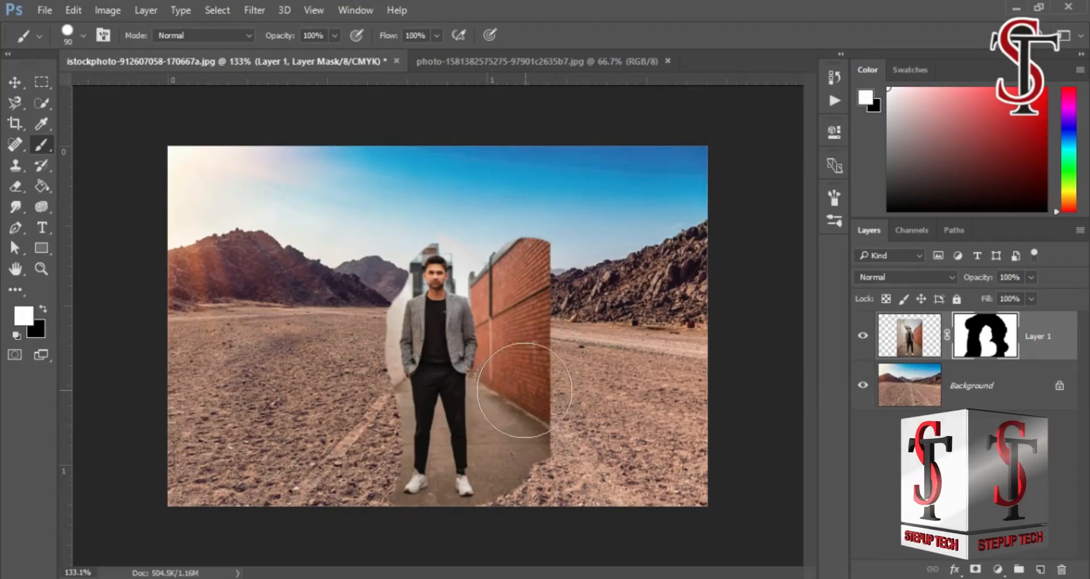
key(x)
mouse_move(521, 212)
mouse_down()
mouse_move(544, 434)
mouse_move(536, 320)
mouse_move(529, 385)
mouse_up()
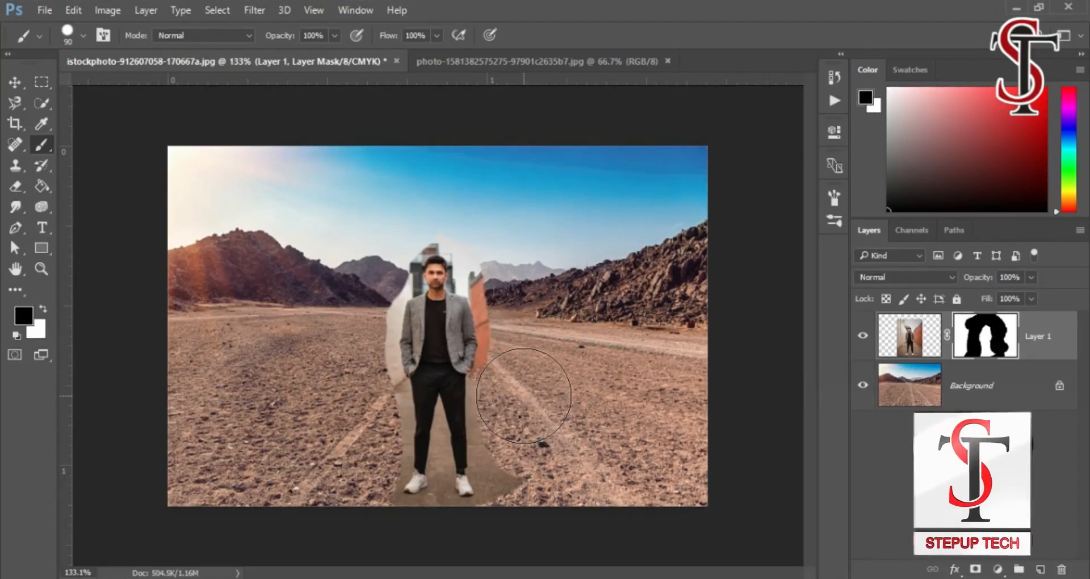
Step: Paint black on the portrait layer's mask with the size 90 Brush, hiding the red brick wall and the background near the man's head
scroll(524, 396, up, 6)
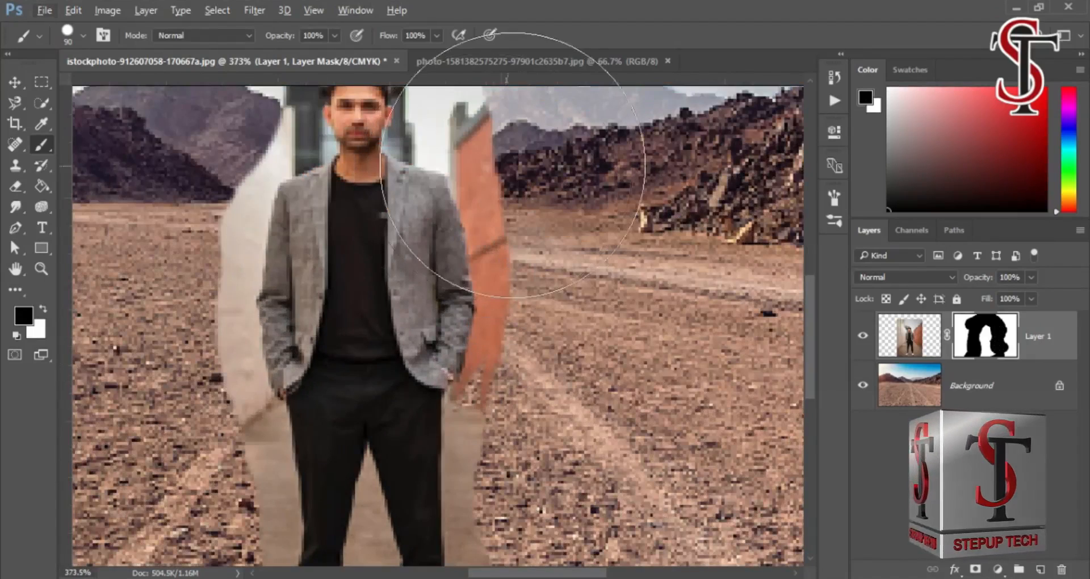
mouse_move(584, 166)
mouse_down()
mouse_move(597, 223)
mouse_move(597, 366)
mouse_move(582, 437)
mouse_up()
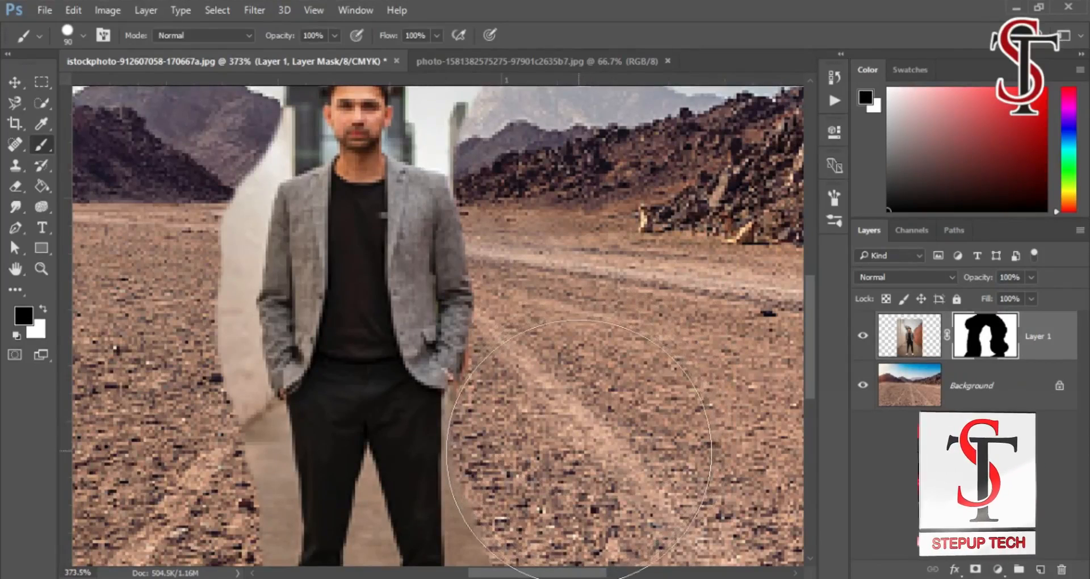
drag(612, 198, 629, 454)
mouse_move(561, 284)
mouse_down()
mouse_move(506, 219)
mouse_move(379, 134)
mouse_move(331, 182)
mouse_move(307, 182)
mouse_up()
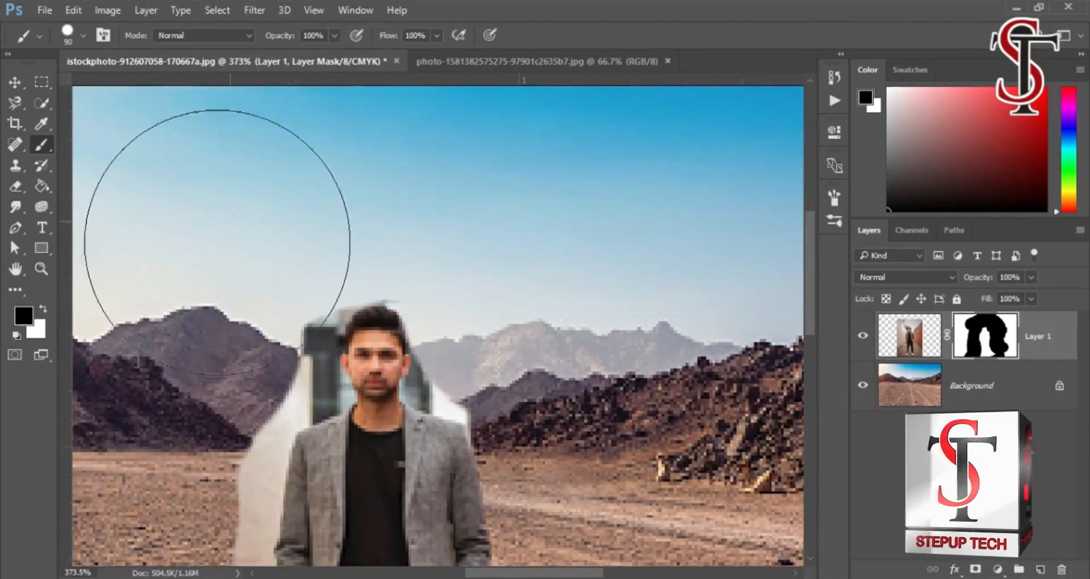
scroll(437, 337, down, 4)
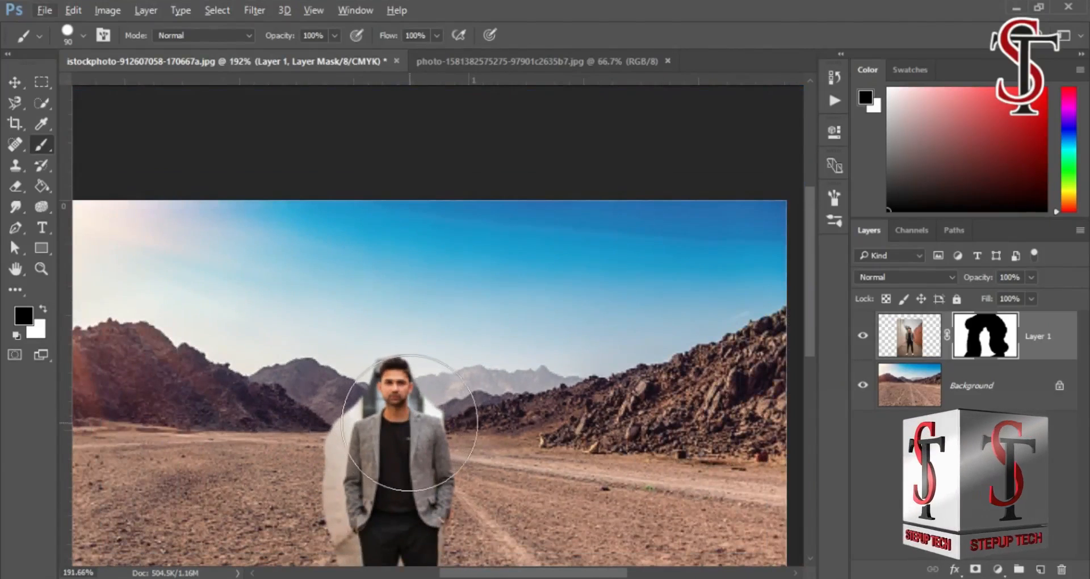
key(ctrl+0)
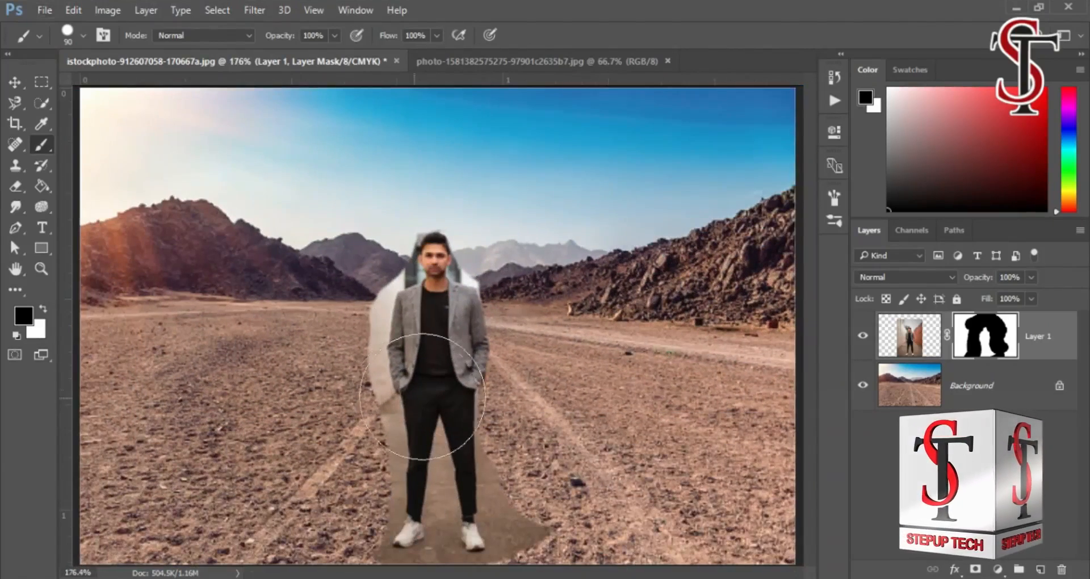
Step: Paint black on the mask over the pale wall, the alley floor beside the legs and the outer areas around the man
mouse_move(321, 255)
mouse_down()
mouse_move(299, 287)
mouse_move(291, 341)
mouse_move(322, 395)
mouse_up()
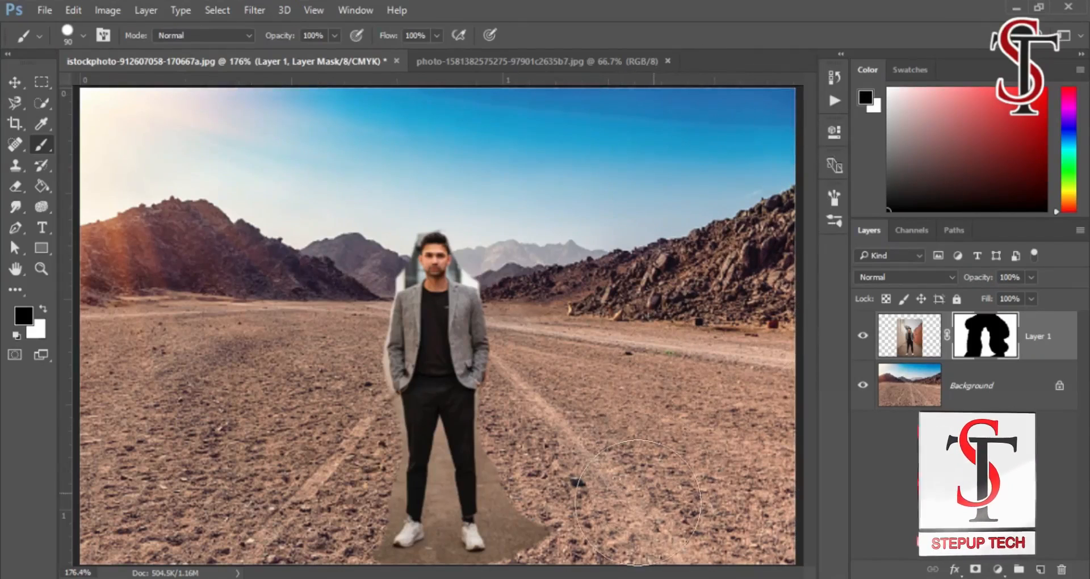
mouse_move(602, 494)
mouse_down()
mouse_move(559, 513)
mouse_move(539, 505)
mouse_move(539, 473)
mouse_up()
drag(677, 208, 497, 131)
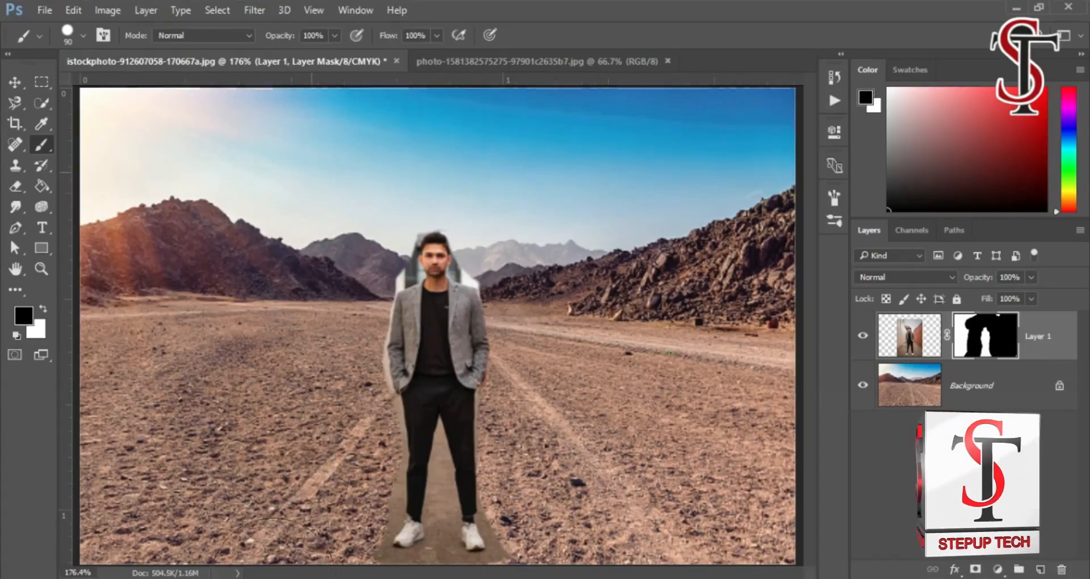
drag(311, 556, 310, 567)
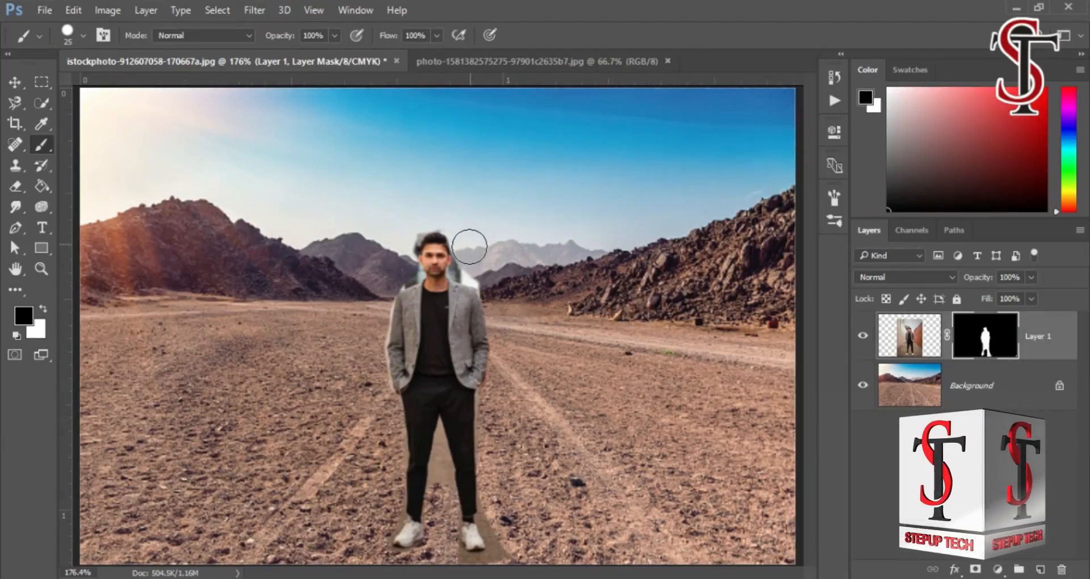
Step: Refine the mask with black and smaller Brush sizes from 25 to 9, hiding background remnants around the head, shoulders and between the legs
drag(469, 267, 487, 276)
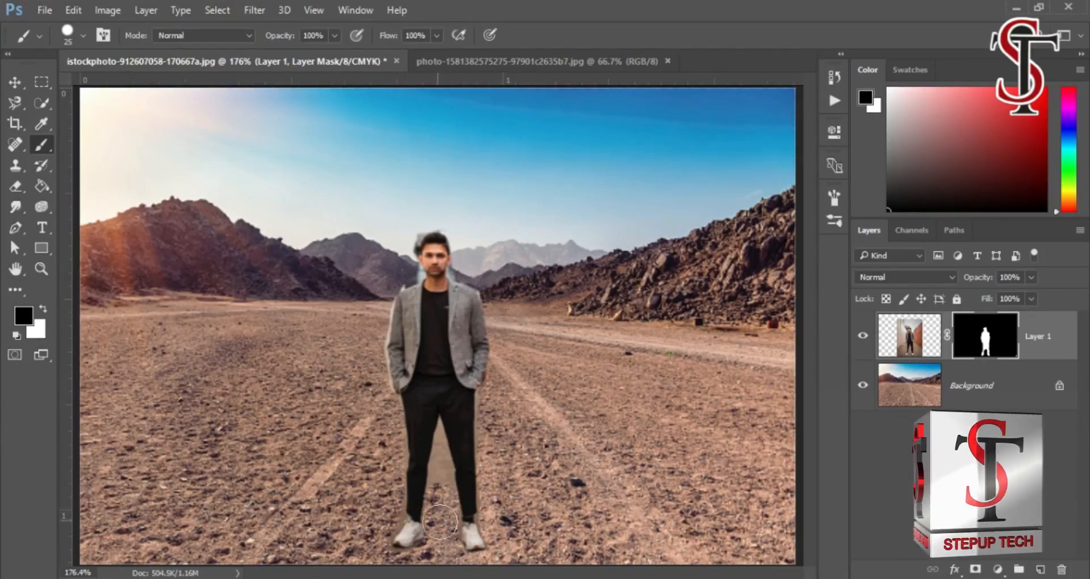
key(bracketleft)
key(bracketleft)
key(bracketleft)
key(bracketleft)
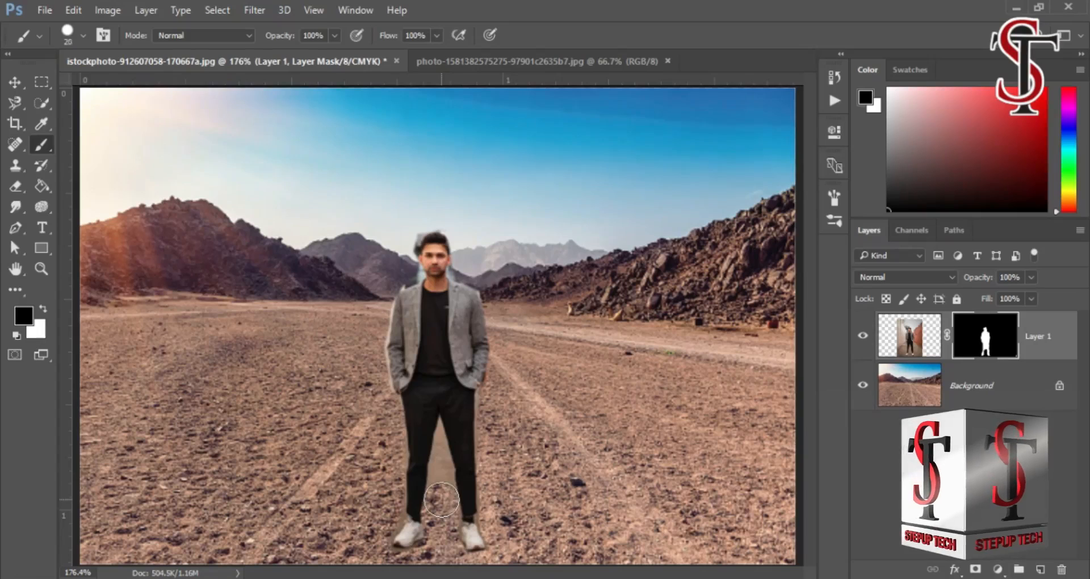
drag(446, 475, 436, 487)
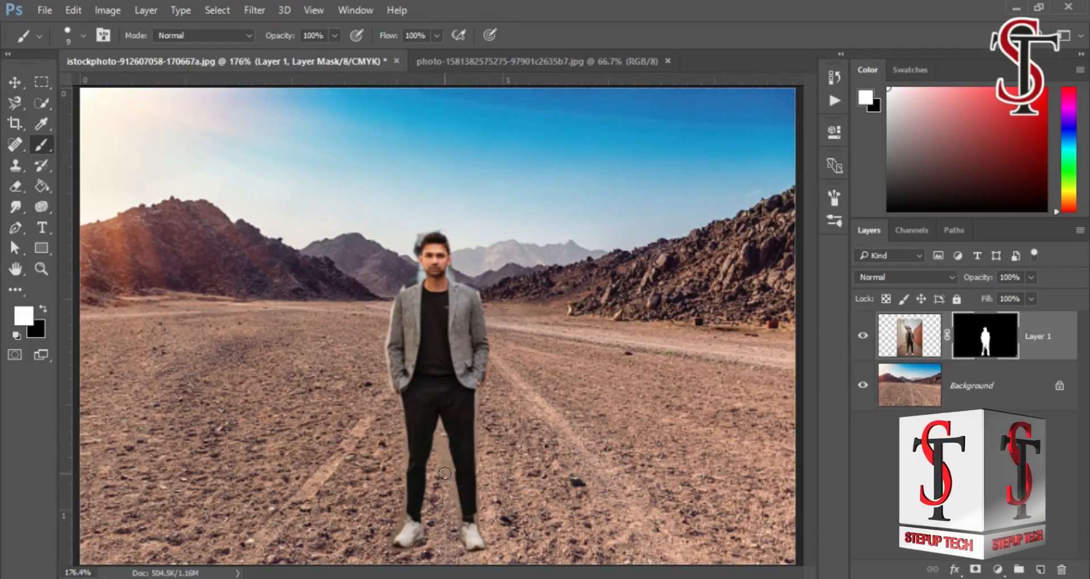
key(x)
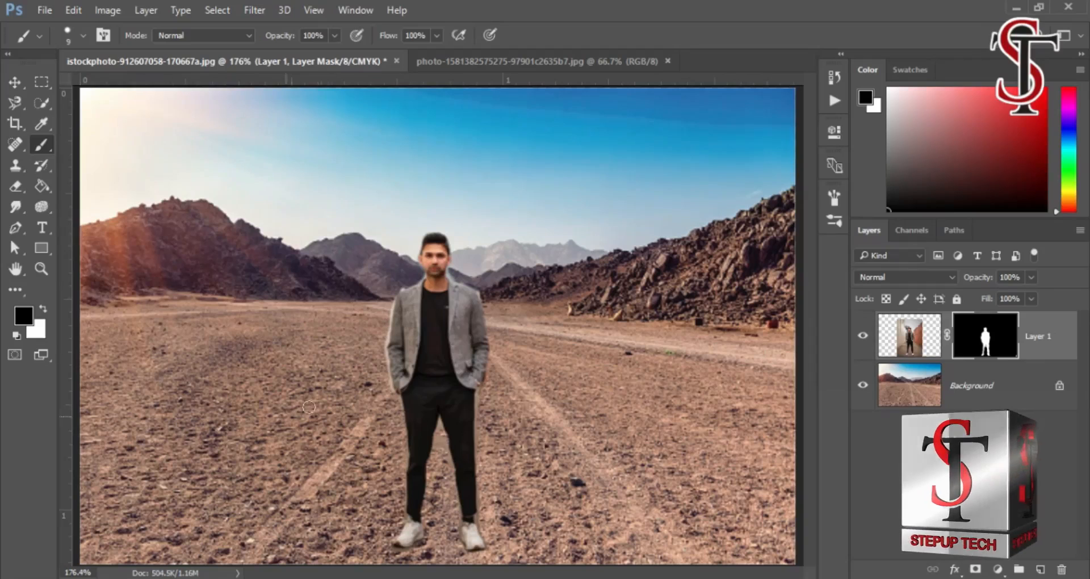
Step: Move the masked portrait layer slightly up and to the left over the desert photo
click(16, 82)
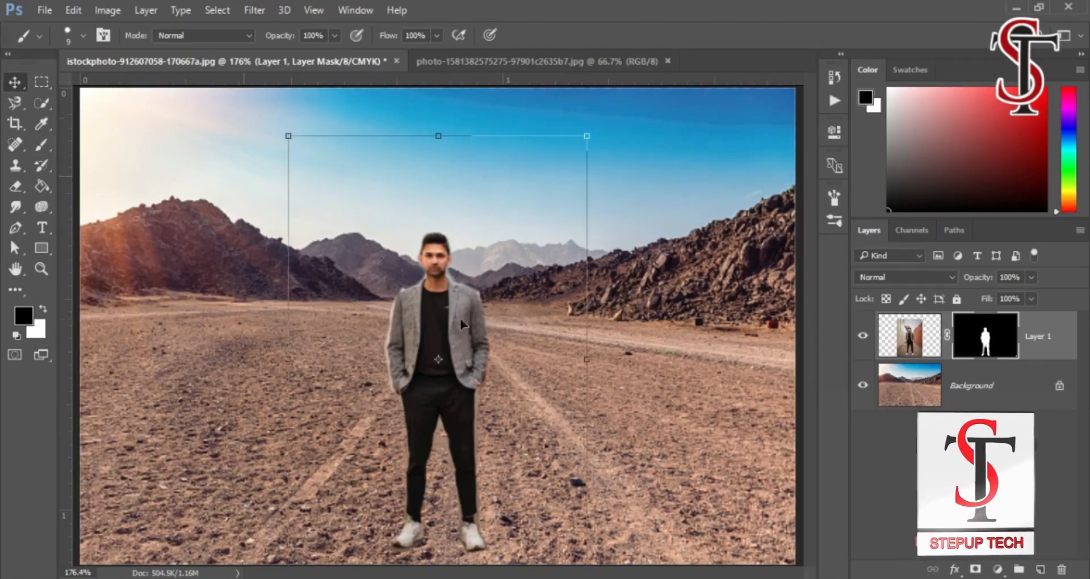
mouse_move(464, 358)
mouse_down()
mouse_move(476, 335)
mouse_move(452, 347)
mouse_up()
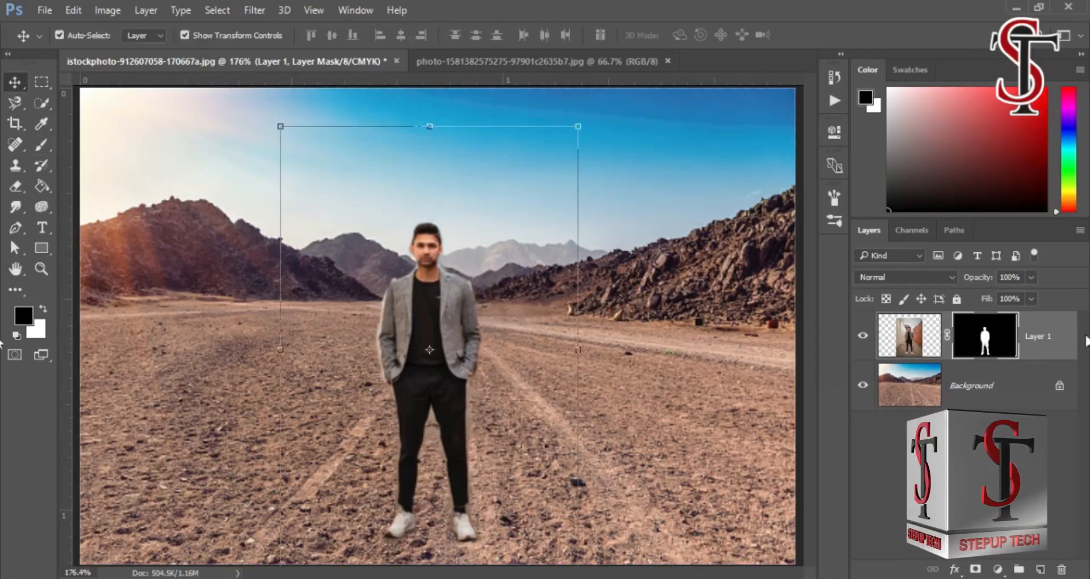
Step: Disable and re-enable the portrait layer's mask several times to compare the full alley photo with the cut-out man
shift+click(984, 343)
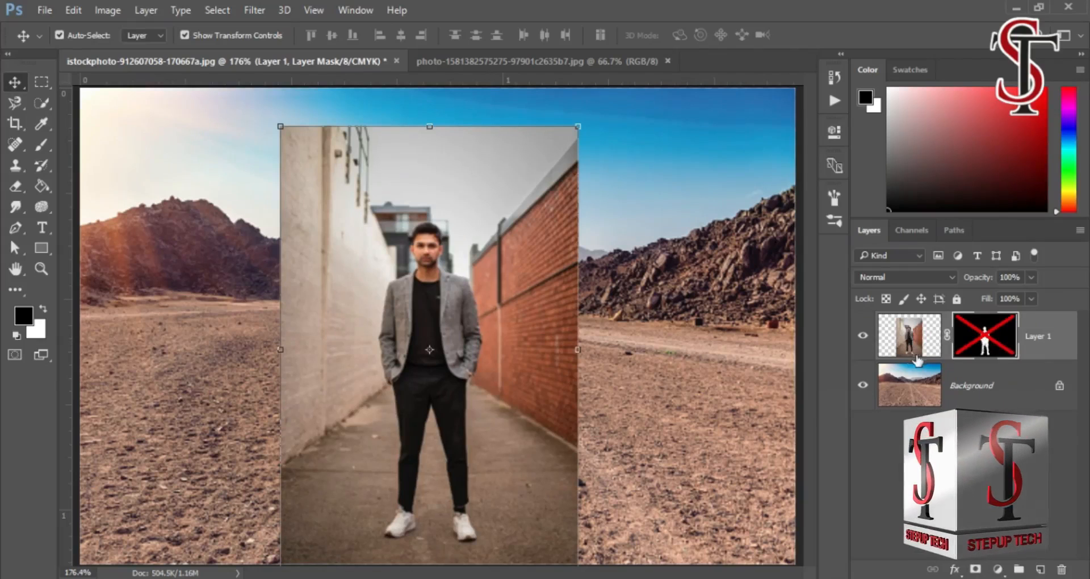
shift+click(994, 339)
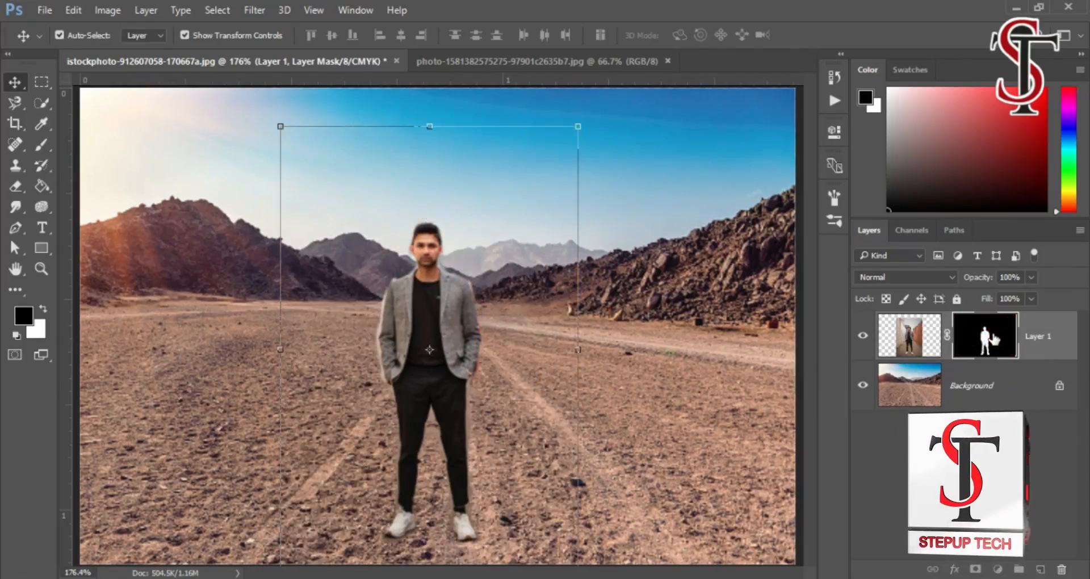
shift+click(993, 339)
shift+click(994, 339)
shift+click(994, 339)
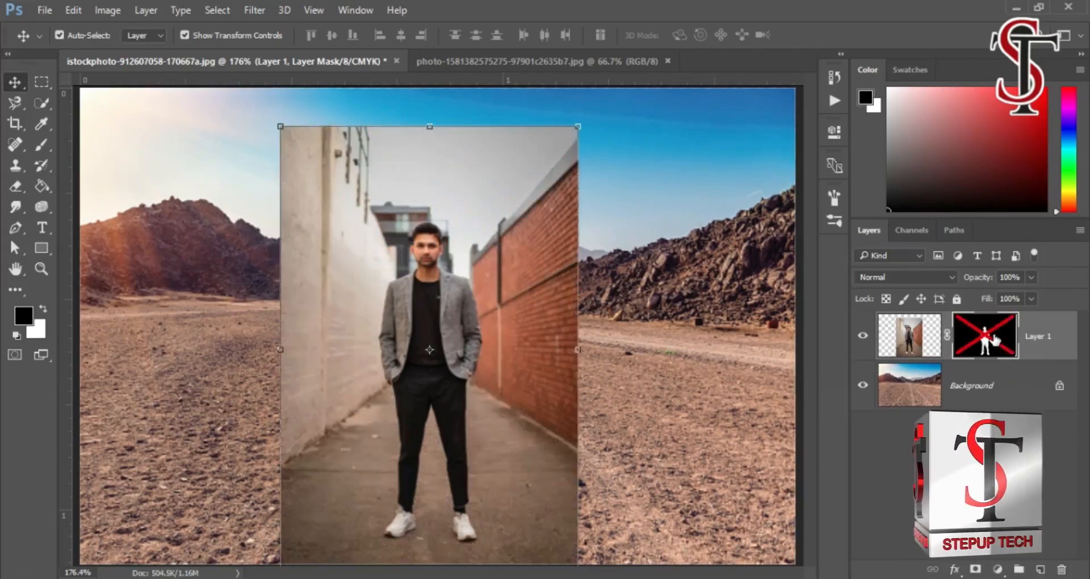
shift+click(994, 339)
shift+click(993, 339)
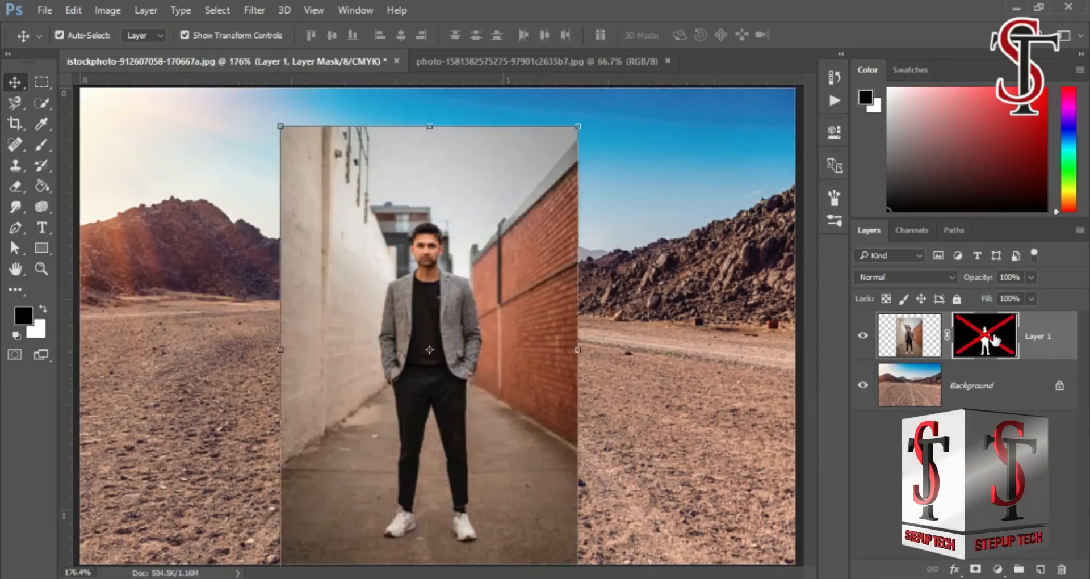
shift+click(994, 339)
shift+click(996, 339)
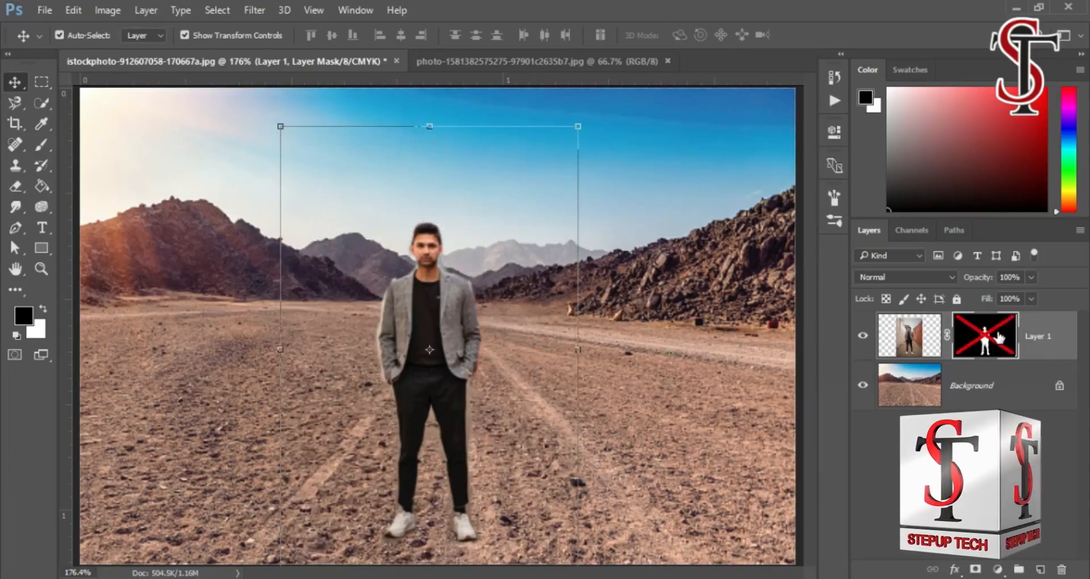
shift+click(996, 339)
shift+click(997, 338)
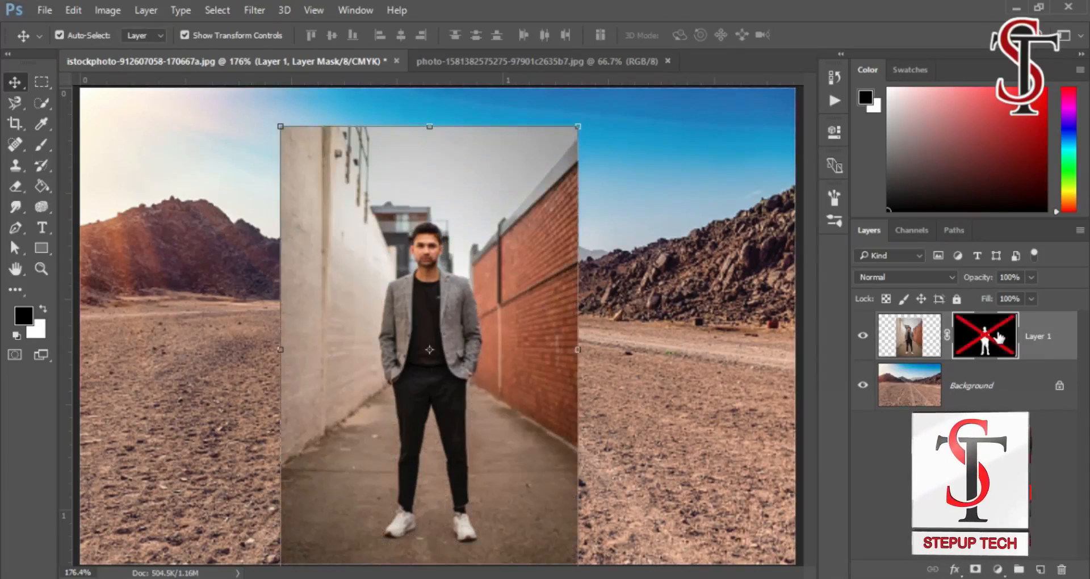
shift+click(999, 339)
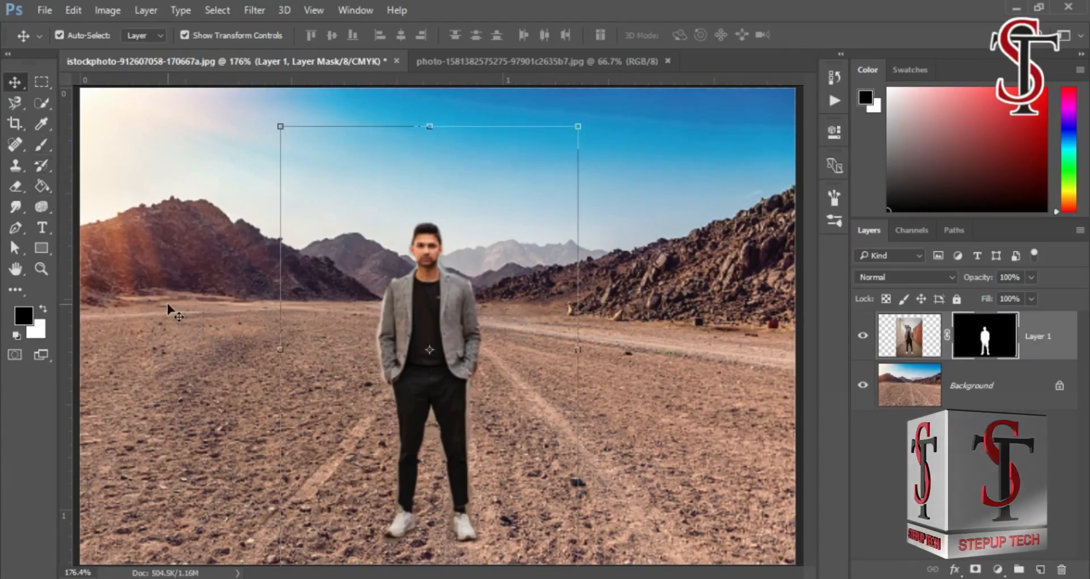
Step: Paint white over the whole layer mask with a size 80 Brush to bring back the complete alley photo
key(x)
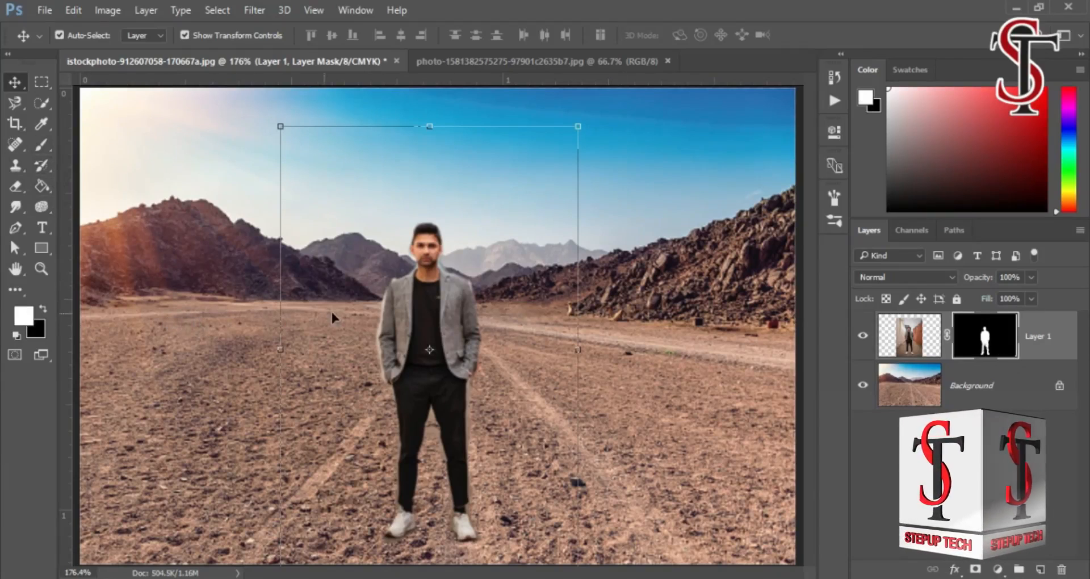
click(41, 145)
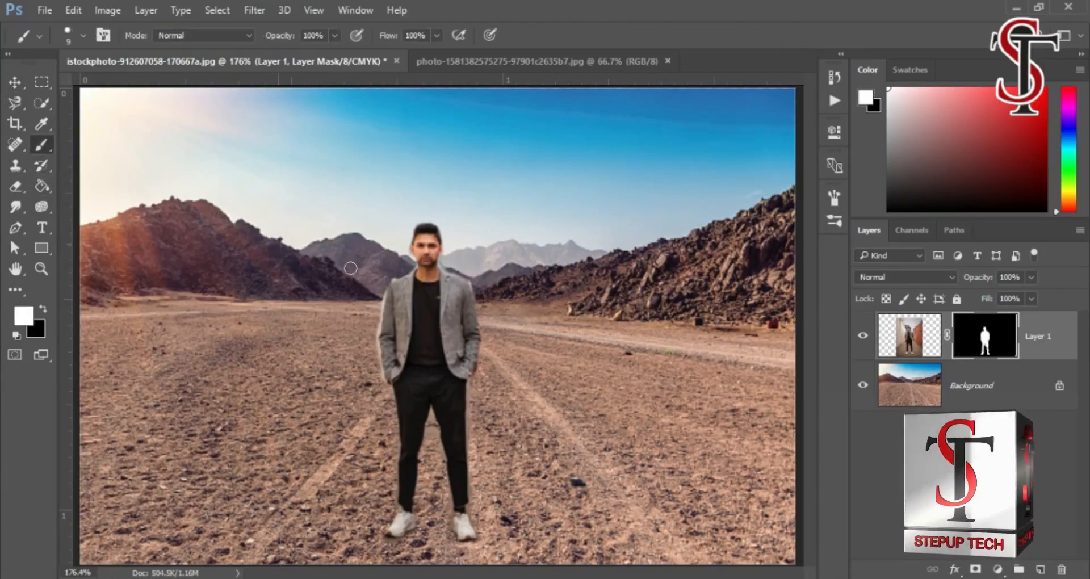
key(bracketright)
key(bracketright)
key(bracketright)
key(bracketright)
key(bracketright)
key(bracketright)
mouse_move(421, 214)
mouse_down()
mouse_move(340, 307)
mouse_move(520, 369)
mouse_move(318, 159)
mouse_move(518, 356)
mouse_move(295, 539)
mouse_move(493, 374)
mouse_move(559, 494)
mouse_move(475, 442)
mouse_up()
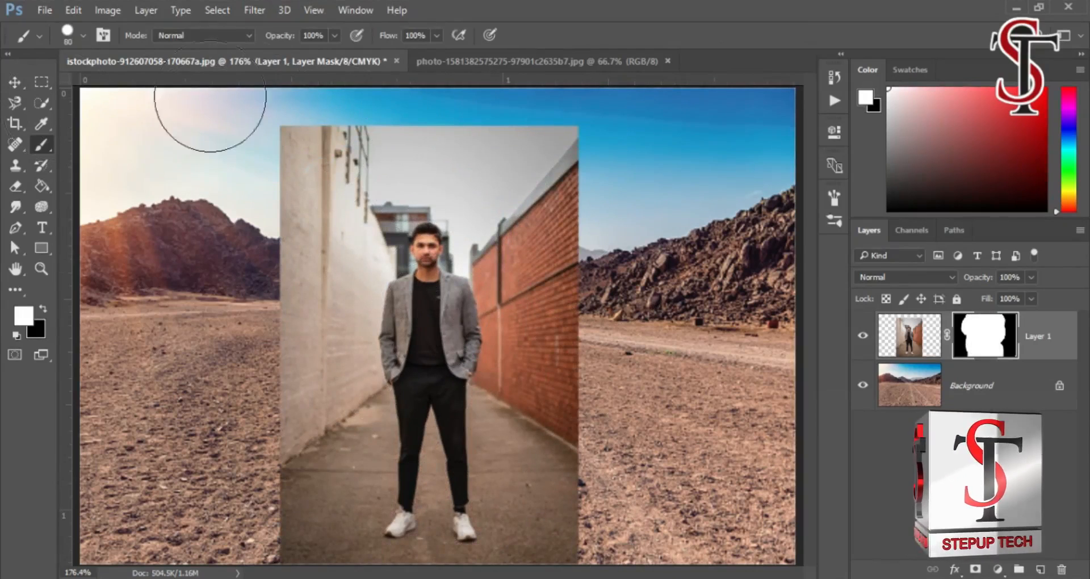
mouse_move(893, 498)
mouse_down()
mouse_move(199, 70)
mouse_move(823, 148)
mouse_up()
mouse_move(621, 323)
mouse_down()
mouse_move(659, 487)
mouse_move(684, 310)
mouse_move(665, 191)
mouse_up()
mouse_move(665, 192)
mouse_down()
mouse_move(760, 77)
mouse_move(56, 117)
mouse_move(149, 578)
mouse_move(425, 157)
mouse_up()
mouse_move(231, 231)
mouse_down()
mouse_move(181, 318)
mouse_move(244, 250)
mouse_up()
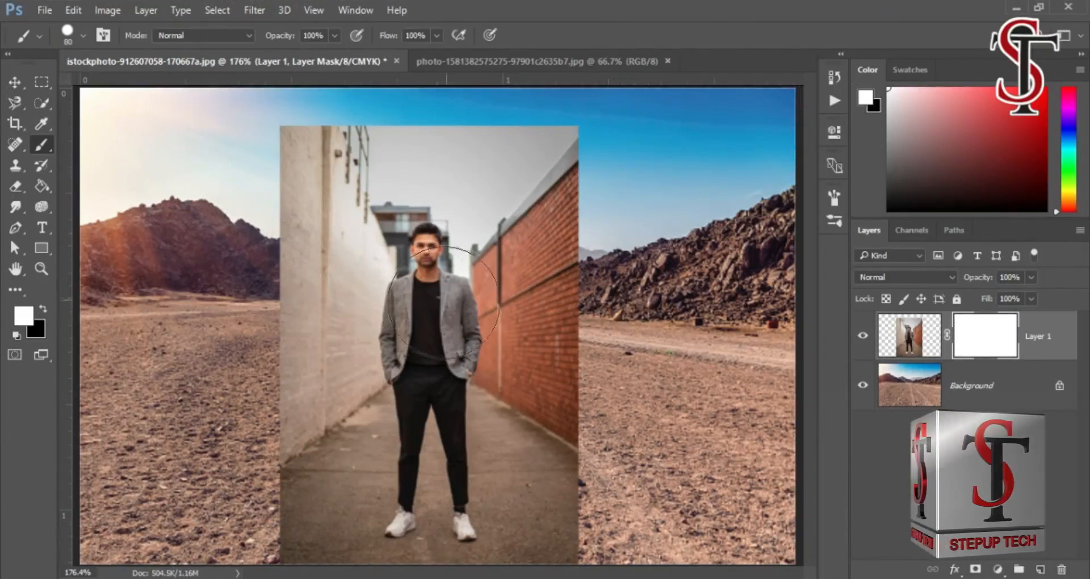
Step: Paint black on the mask with a soft-edged size 95 Brush, hiding the alley around the man with feathered edges
click(84, 38)
drag(193, 126, 127, 127)
drag(128, 88, 138, 88)
click(336, 35)
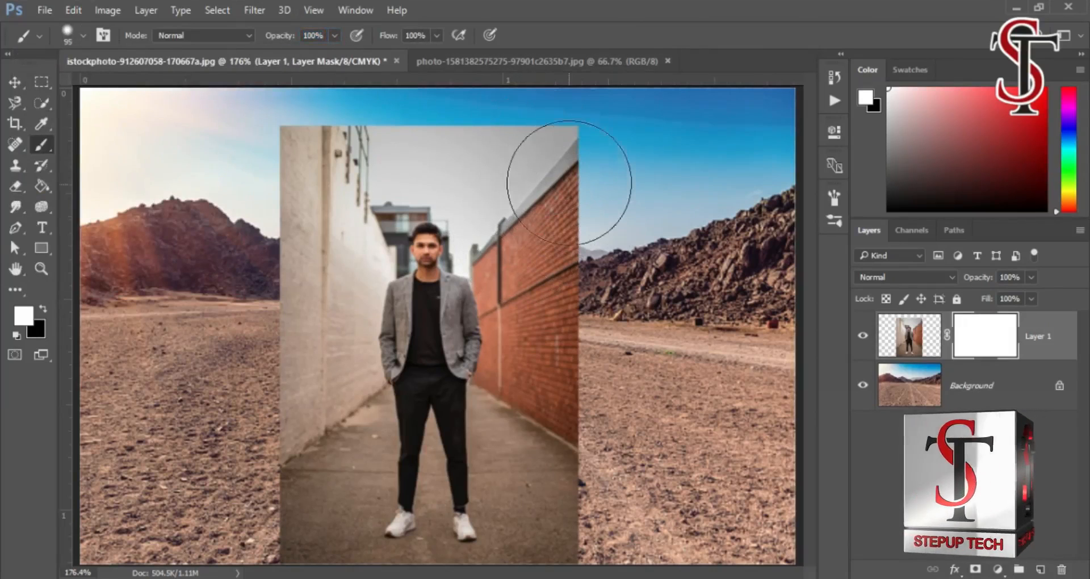
click(995, 335)
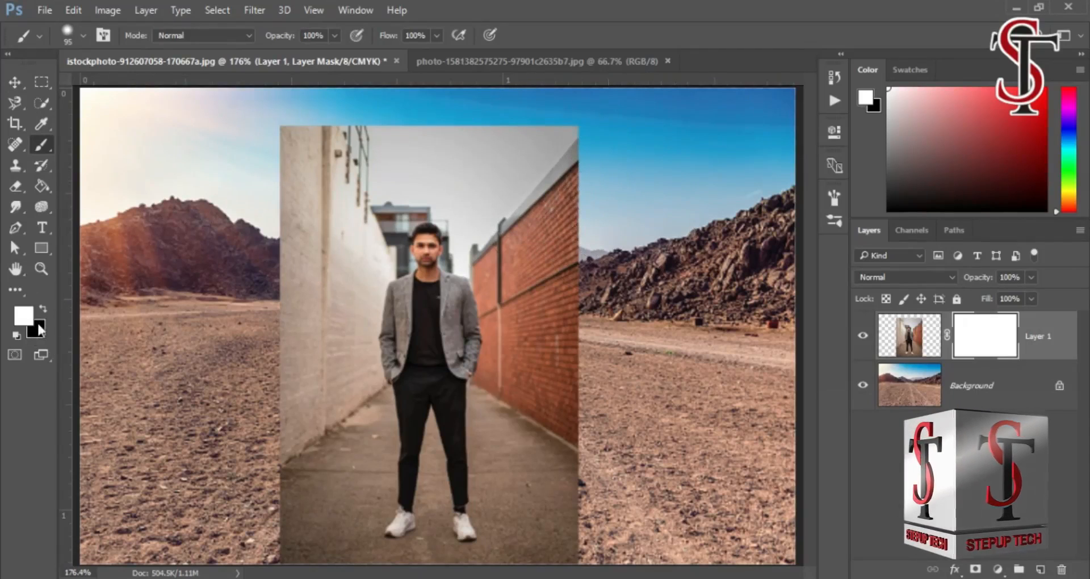
key(x)
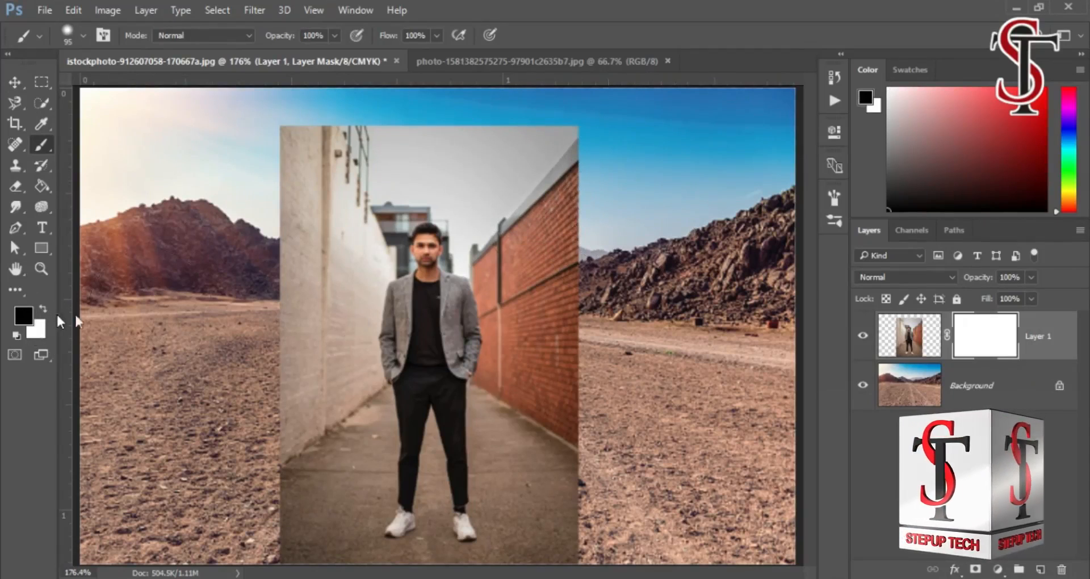
mouse_move(595, 151)
mouse_down()
mouse_move(530, 170)
mouse_move(554, 245)
mouse_move(565, 347)
mouse_move(559, 386)
mouse_move(537, 407)
mouse_move(528, 466)
mouse_move(539, 398)
mouse_move(528, 539)
mouse_move(562, 331)
mouse_move(499, 159)
mouse_move(340, 96)
mouse_move(309, 134)
mouse_move(259, 316)
mouse_move(340, 363)
mouse_move(318, 482)
mouse_move(335, 522)
mouse_move(305, 458)
mouse_move(357, 437)
mouse_move(340, 380)
mouse_move(346, 431)
mouse_move(307, 333)
mouse_move(316, 255)
mouse_move(365, 151)
mouse_move(462, 109)
mouse_move(650, 311)
mouse_move(618, 505)
mouse_up()
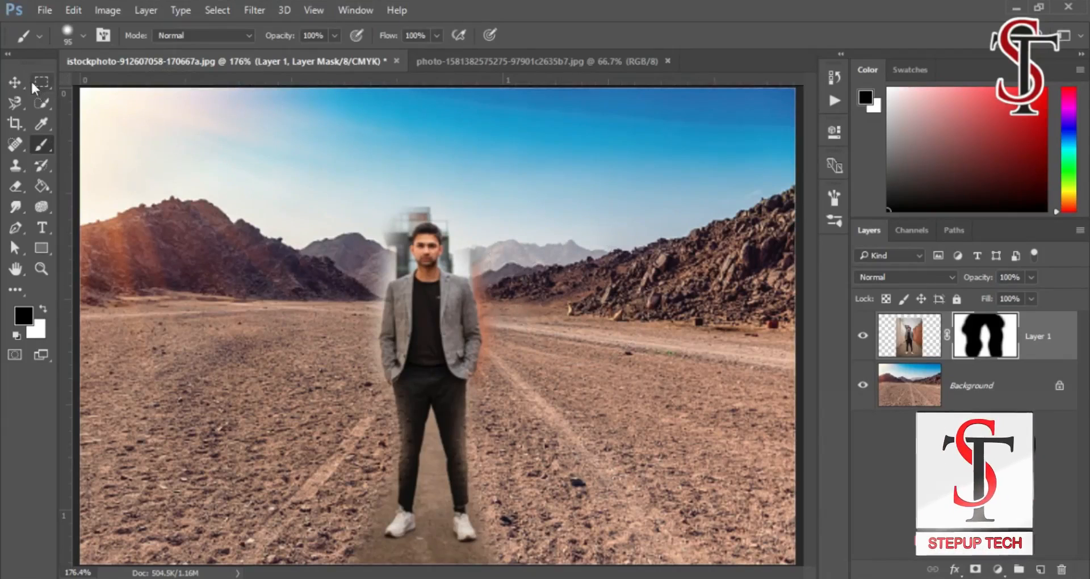
Step: Delete the portrait layer's mask without applying it, and select Layer 1 again
key(v)
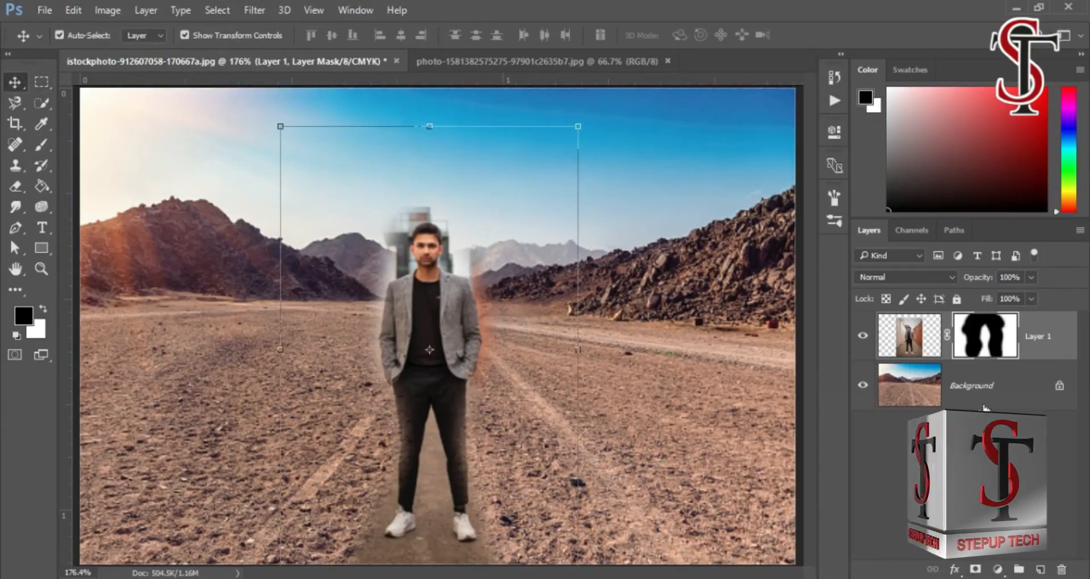
drag(1046, 557, 1062, 569)
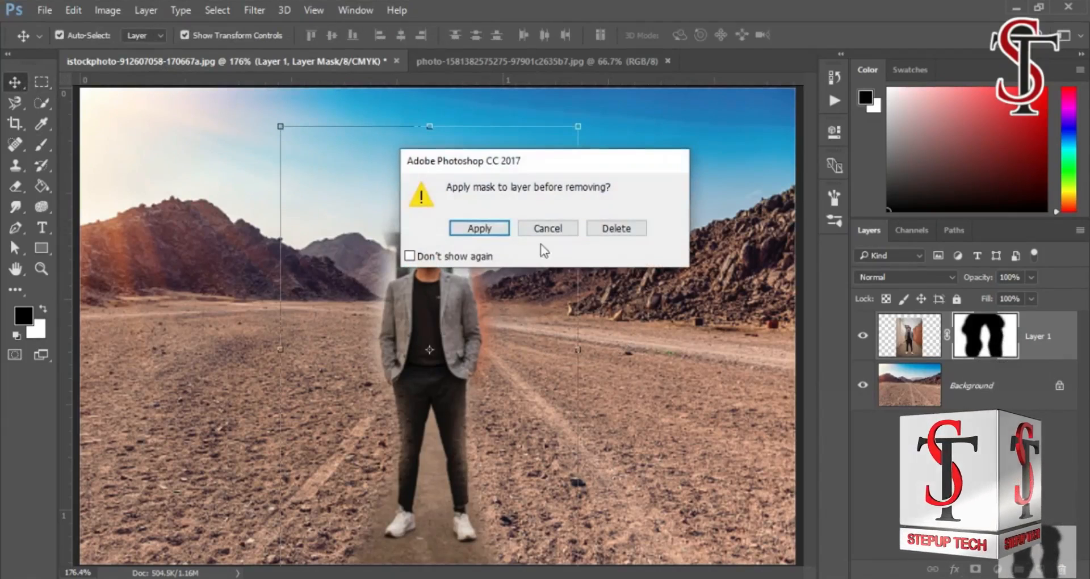
click(640, 228)
click(963, 457)
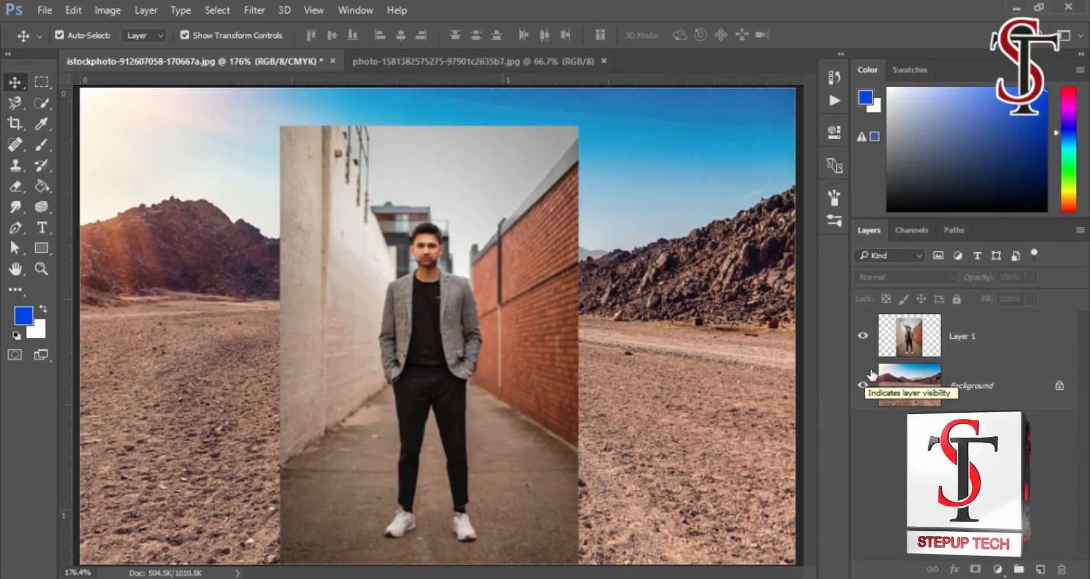
click(915, 352)
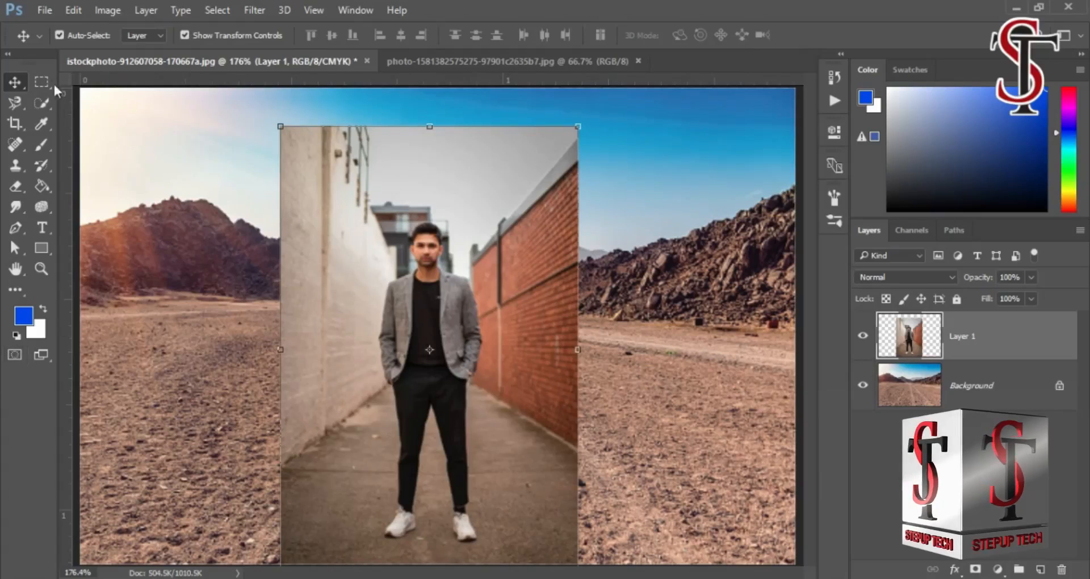
Step: Select the man from head to shoes with the Quick Selection tool, reducing its brush to size 9, and mask Layer 1 to the selection
click(41, 103)
key(bracketleft)
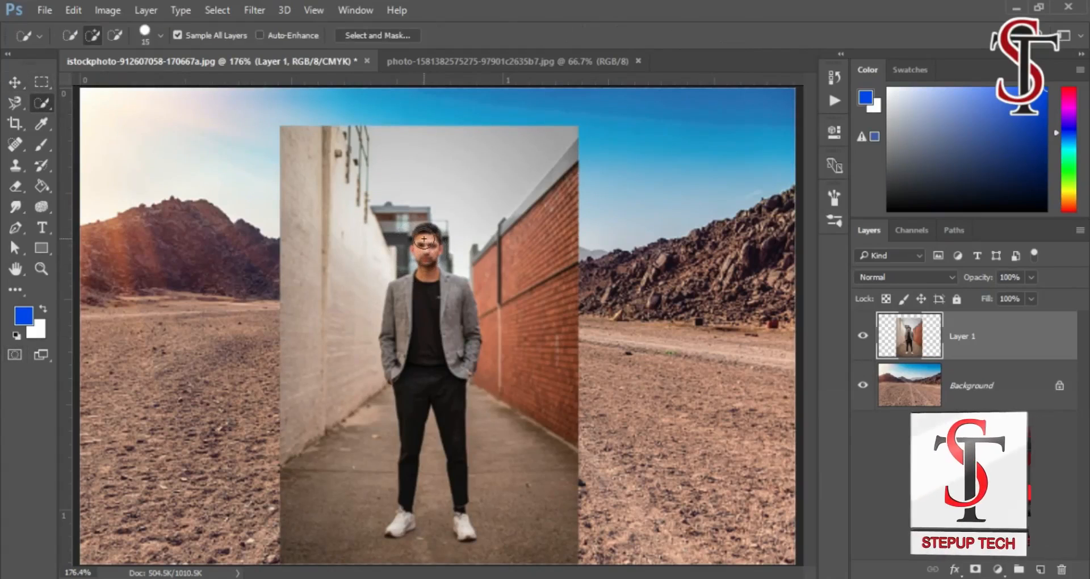
key(bracketleft)
scroll(441, 290, up, 3)
scroll(441, 290, up, 1)
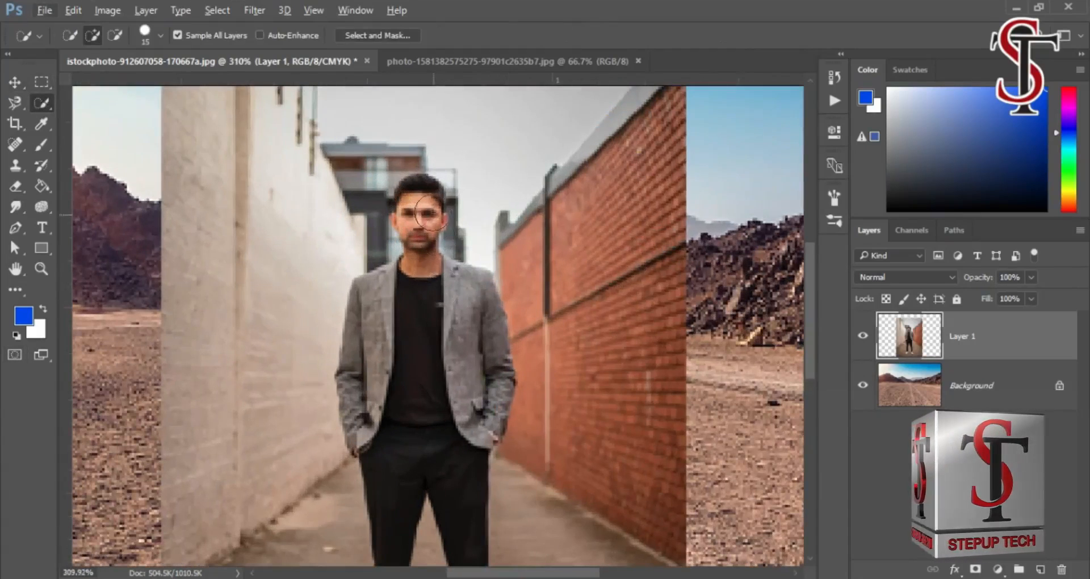
mouse_move(421, 196)
mouse_down()
mouse_move(419, 290)
mouse_move(400, 303)
mouse_move(388, 374)
mouse_move(445, 323)
mouse_move(451, 437)
mouse_move(400, 440)
mouse_move(391, 424)
mouse_move(379, 432)
mouse_move(430, 390)
mouse_move(441, 352)
mouse_move(399, 131)
mouse_up()
key(bracketleft)
key(bracketleft)
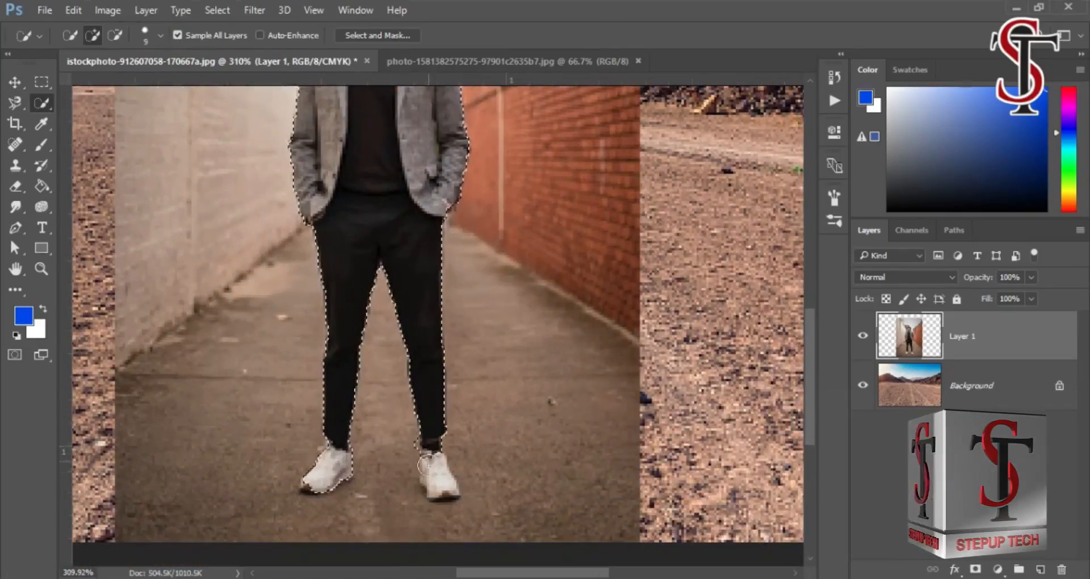
scroll(403, 214, up, 5)
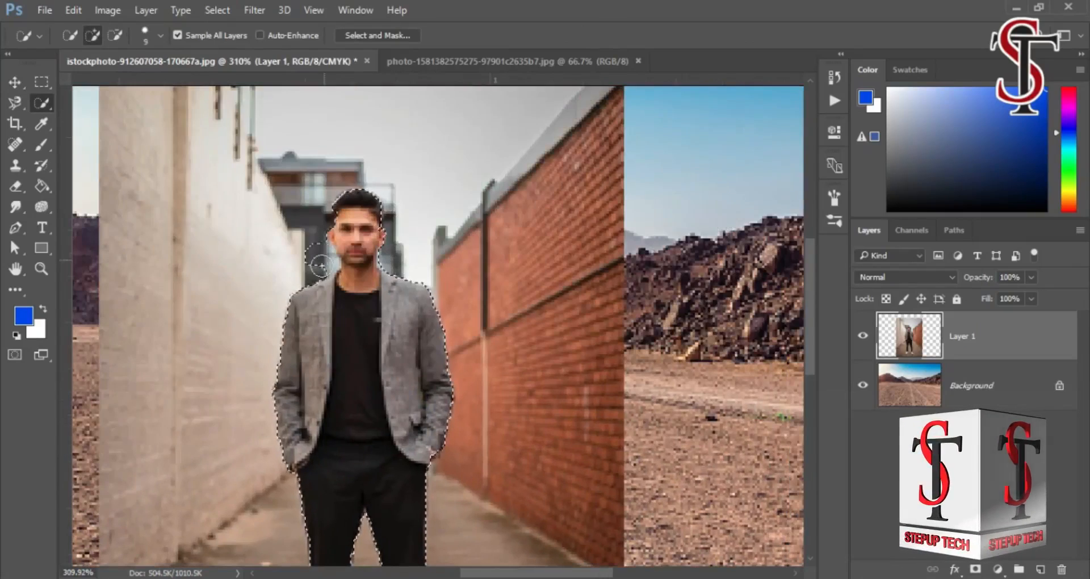
scroll(329, 311, down, 2)
scroll(329, 311, down, 2)
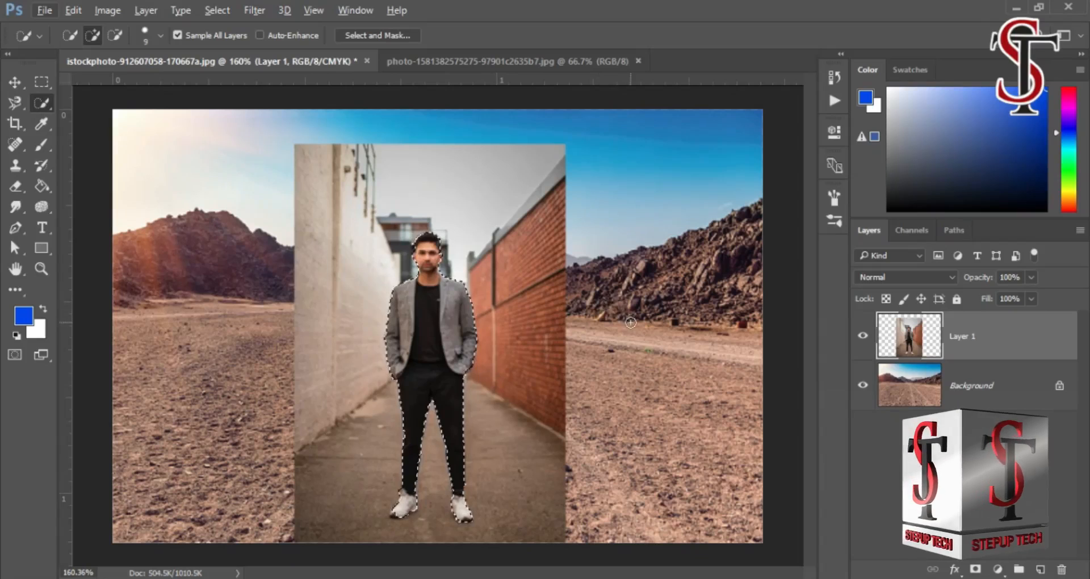
click(975, 569)
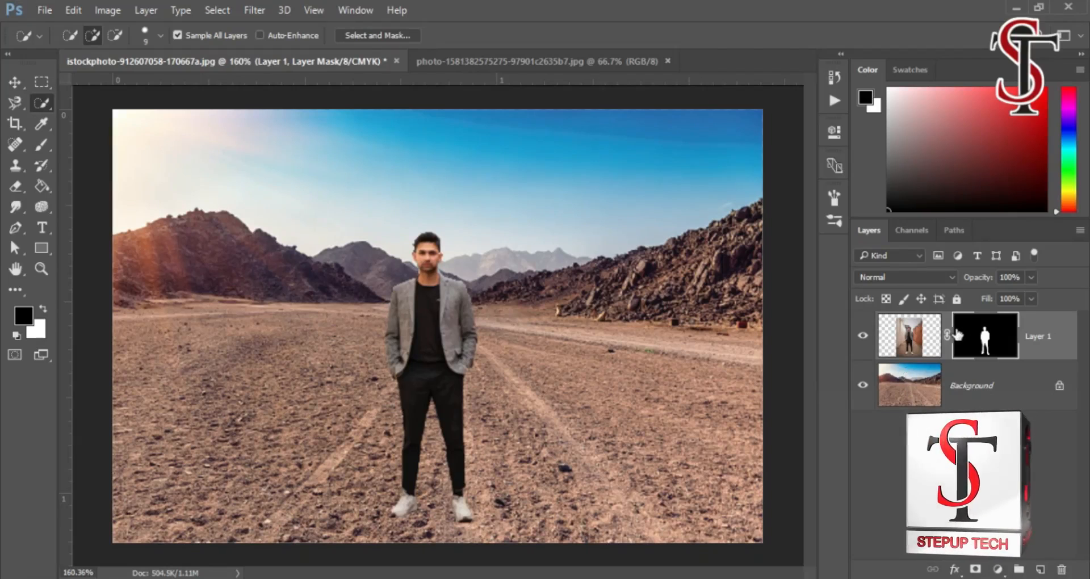
Step: Paint white on Layer 1's mask around the man with a soft size 95 Brush to reveal part of the alley
click(41, 145)
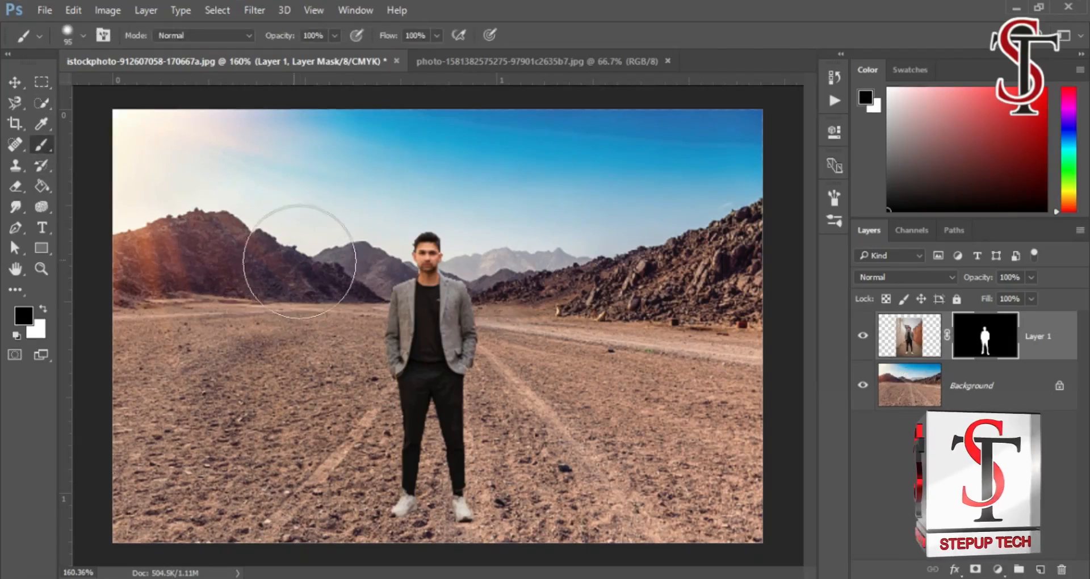
key(x)
mouse_move(433, 311)
mouse_down()
mouse_move(420, 292)
mouse_move(431, 326)
mouse_move(417, 258)
mouse_move(413, 414)
mouse_move(457, 455)
mouse_move(437, 424)
mouse_move(429, 500)
mouse_move(428, 421)
mouse_move(485, 409)
mouse_up()
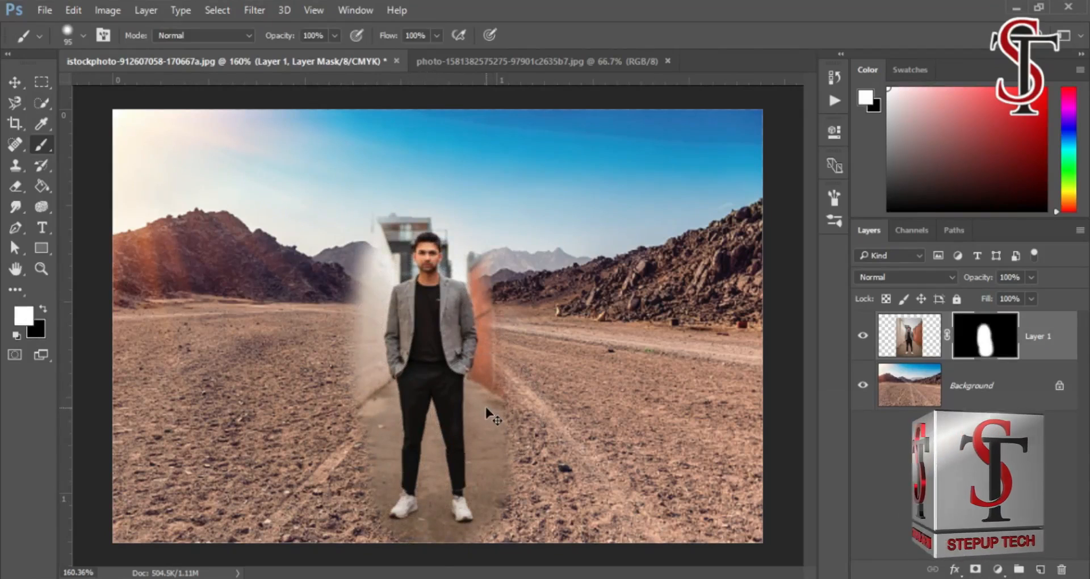
Step: Undo the white strokes back to the man's active selection, and restore the cut-out mask on Layer 1
key(ctrl+alt+z)
key(ctrl+alt+z)
key(ctrl+alt+z)
key(ctrl+alt+z)
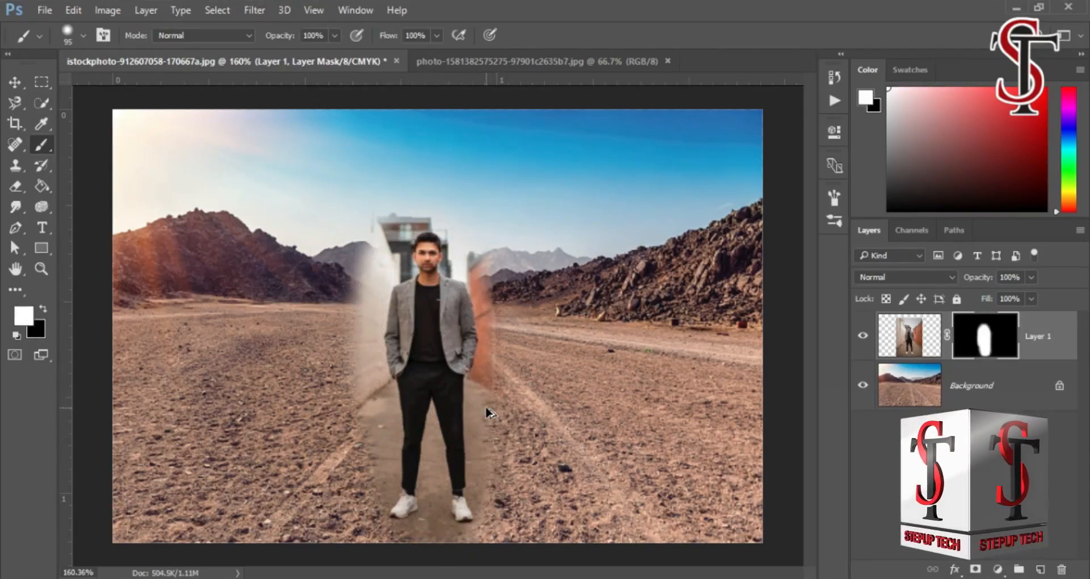
key(ctrl+alt+z)
key(ctrl+alt+z)
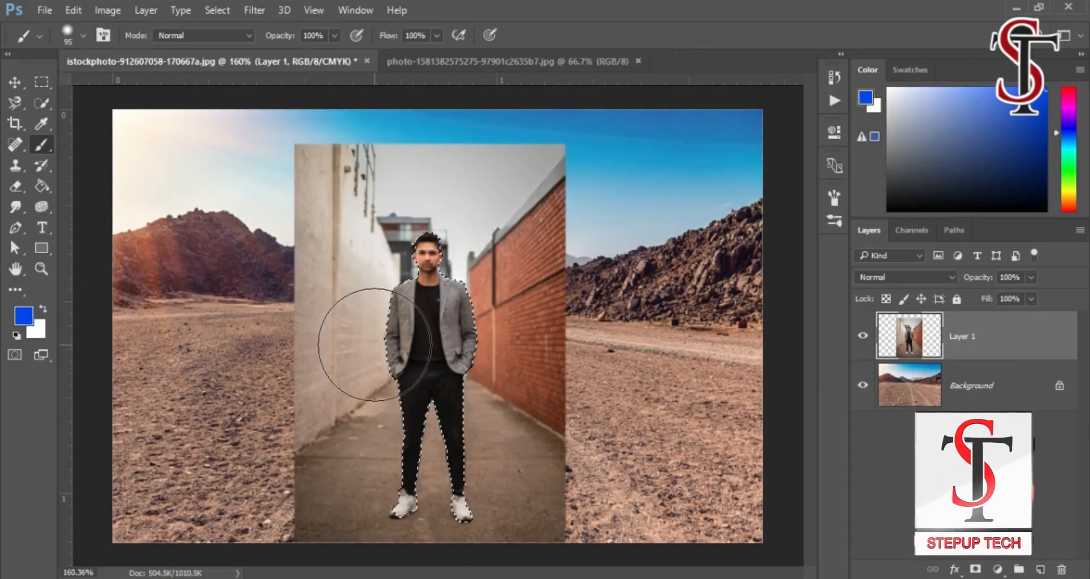
key(ctrl+shift+z)
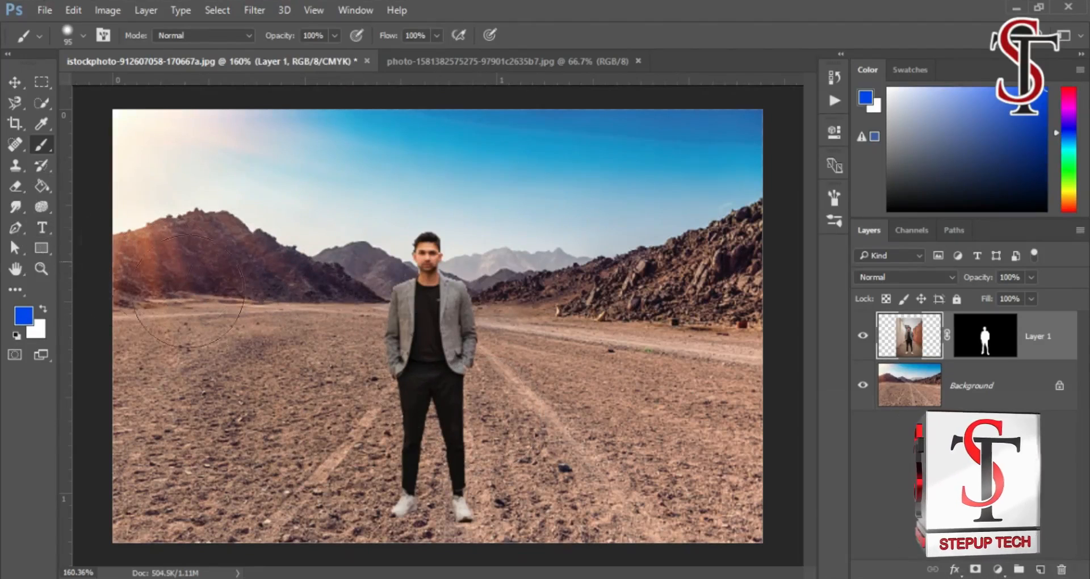
Step: Move the masked man sideways across the desert with the Move tool, checking the original portrait document between moves
click(23, 79)
drag(422, 315, 440, 317)
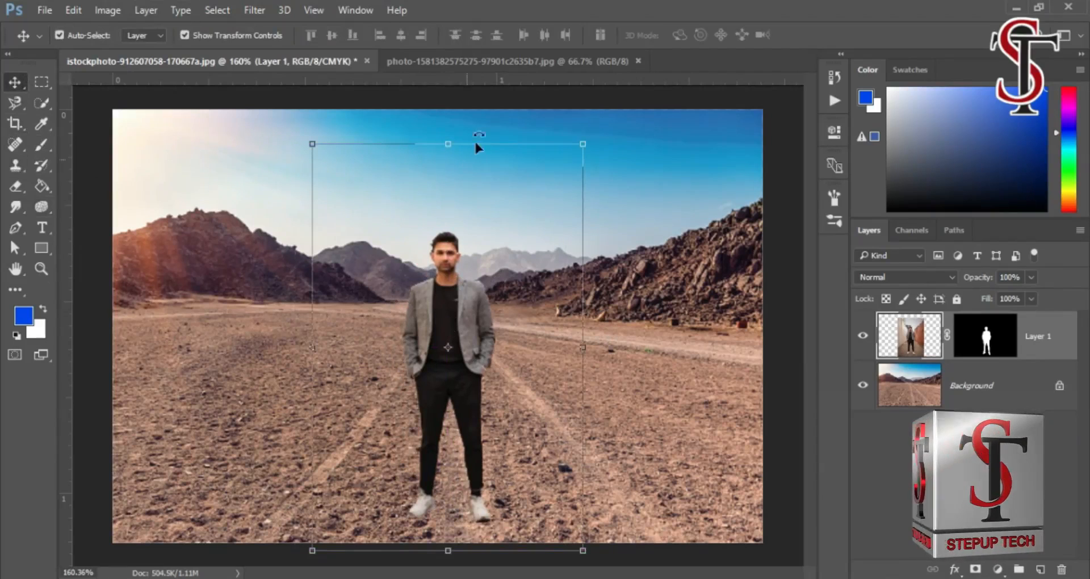
click(438, 59)
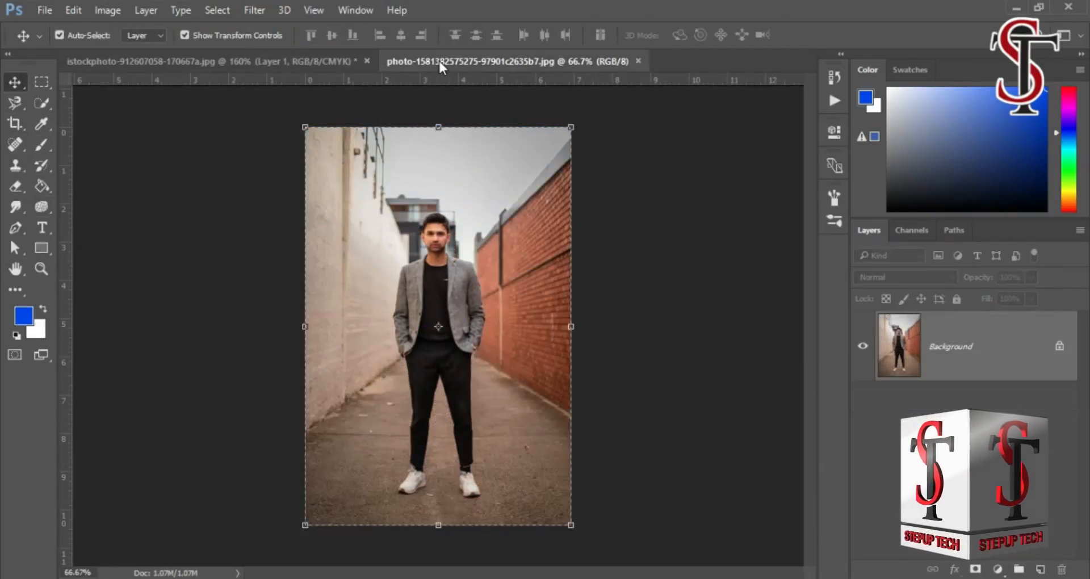
click(312, 60)
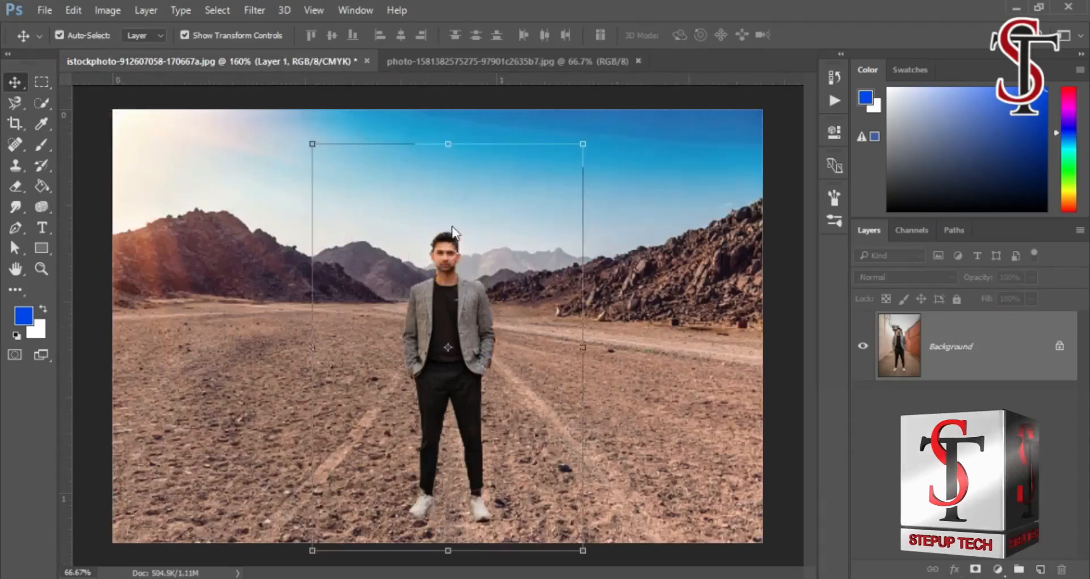
drag(453, 297, 431, 275)
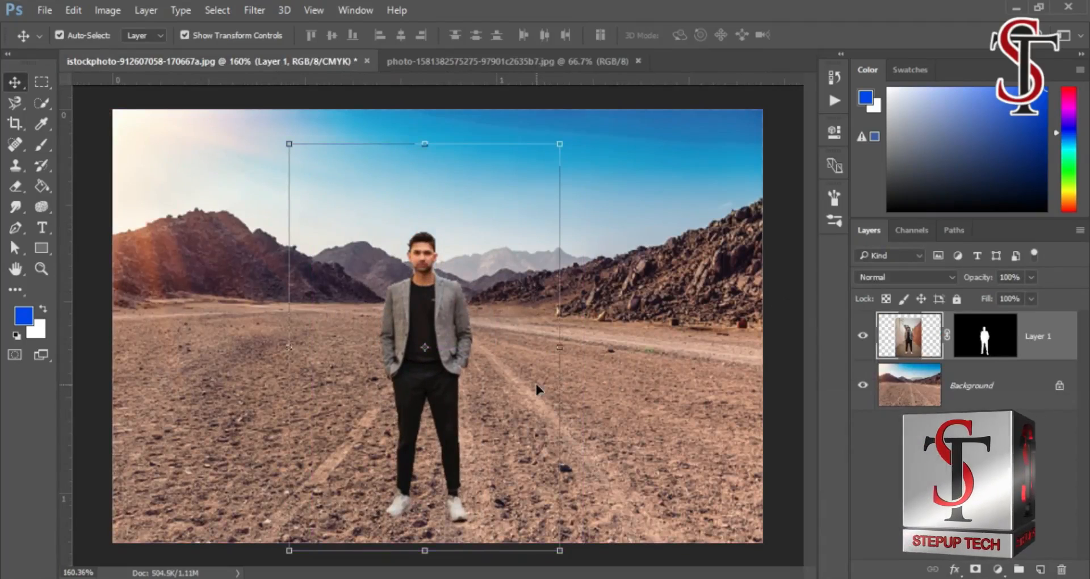
Step: Add a layer mask to the desert Background layer and paint it black with the size 95 Brush to hide the whole desert
click(971, 404)
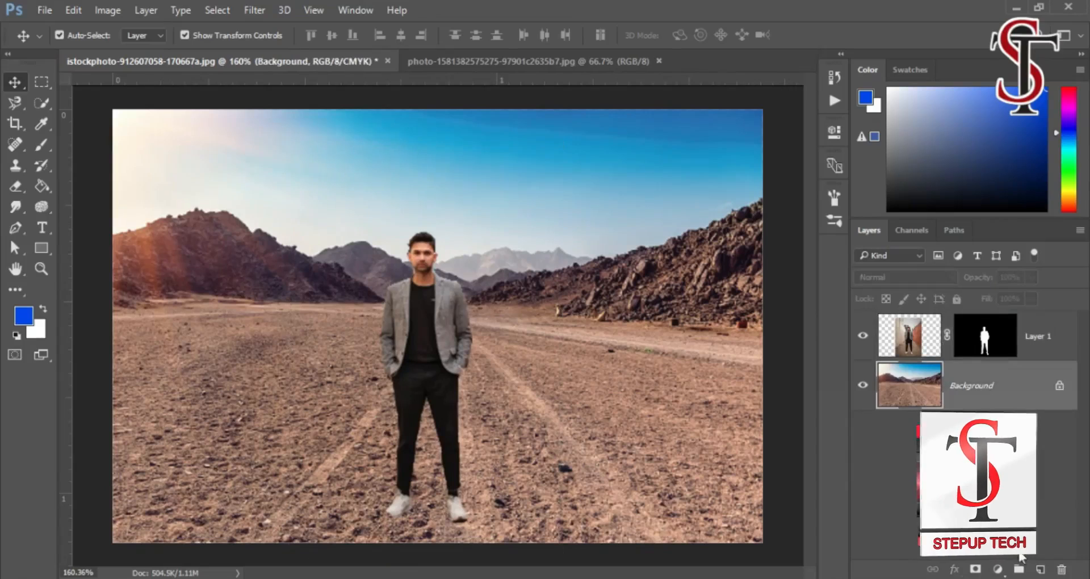
click(982, 572)
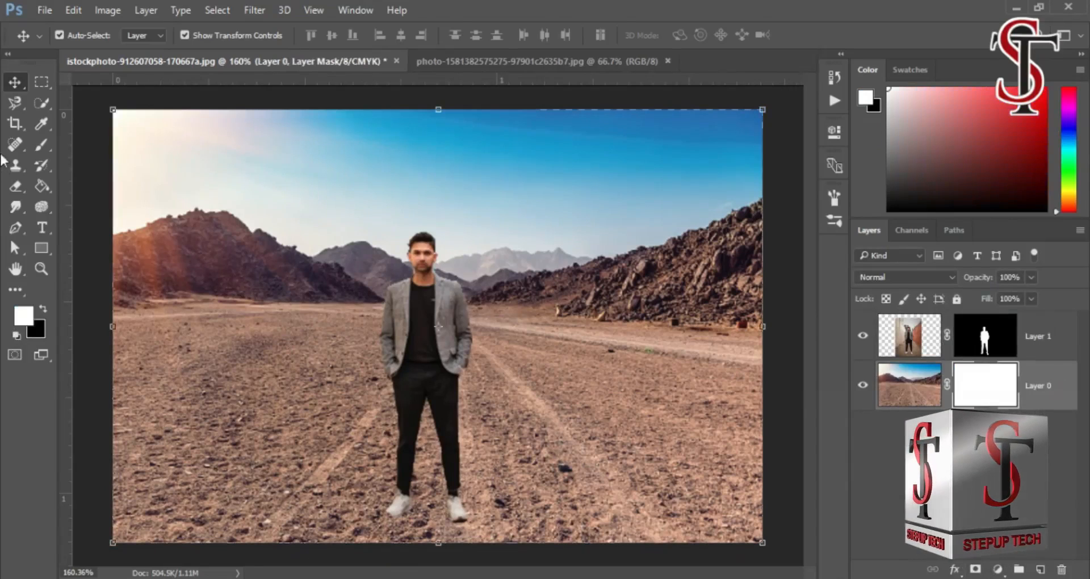
click(41, 145)
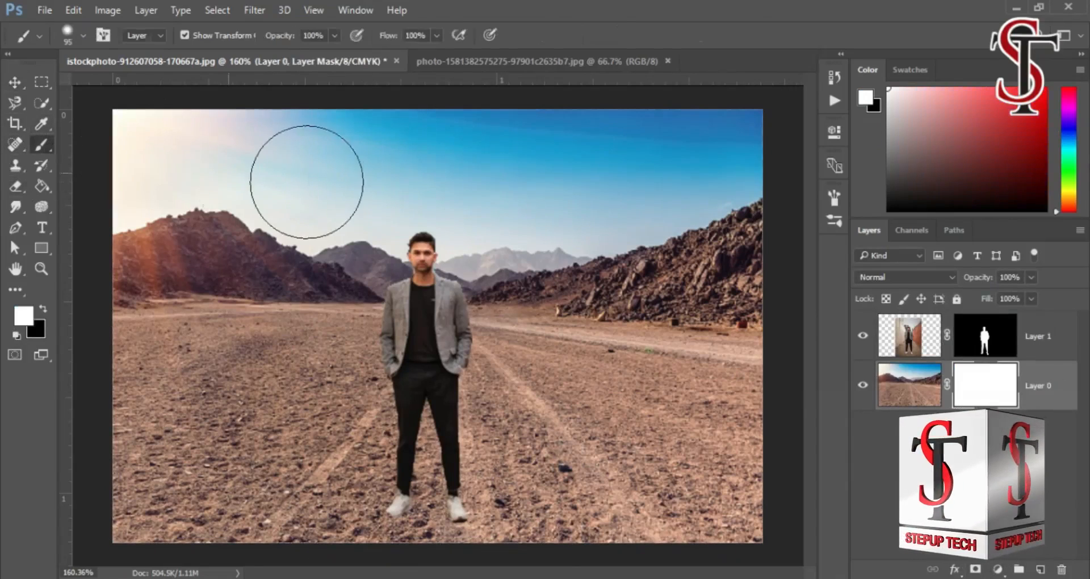
key(x)
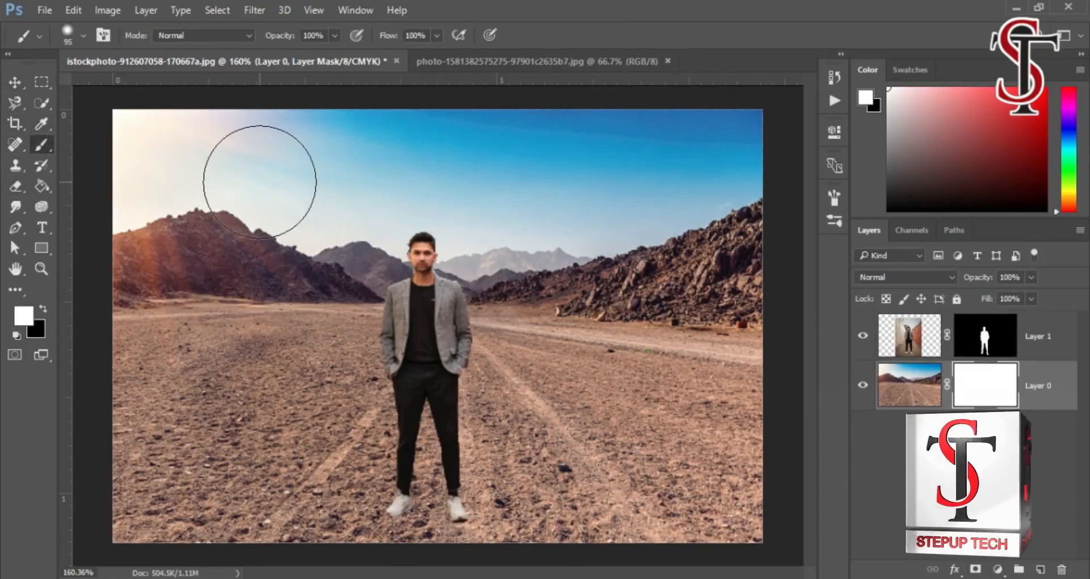
mouse_move(253, 180)
mouse_down()
mouse_move(209, 266)
mouse_move(114, 289)
mouse_move(213, 98)
mouse_move(134, 224)
mouse_up()
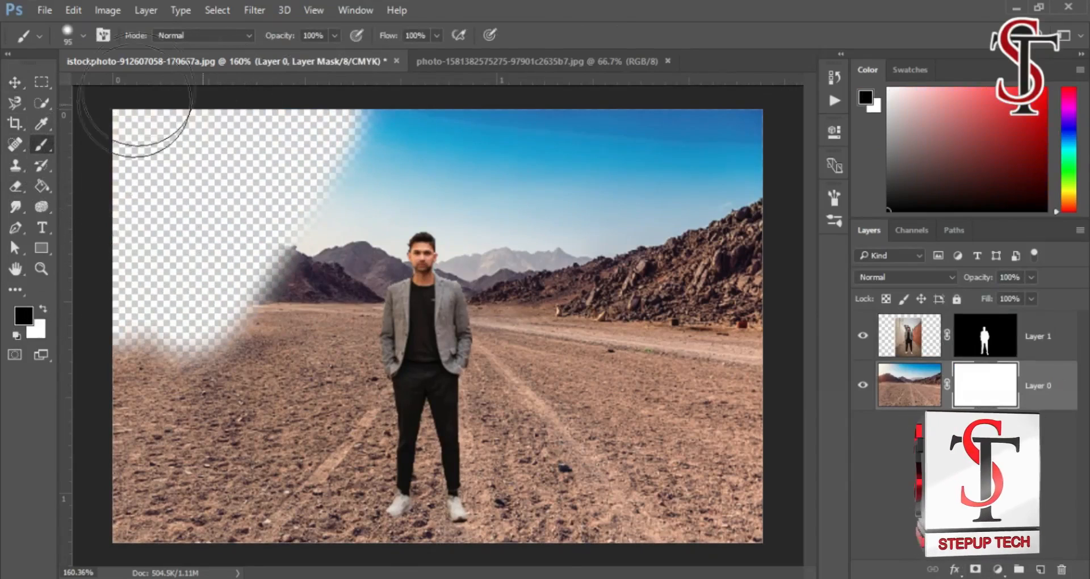
mouse_move(102, 404)
mouse_down()
mouse_move(462, 97)
mouse_move(628, 114)
mouse_move(256, 386)
mouse_move(882, 252)
mouse_move(705, 457)
mouse_move(652, 562)
mouse_up()
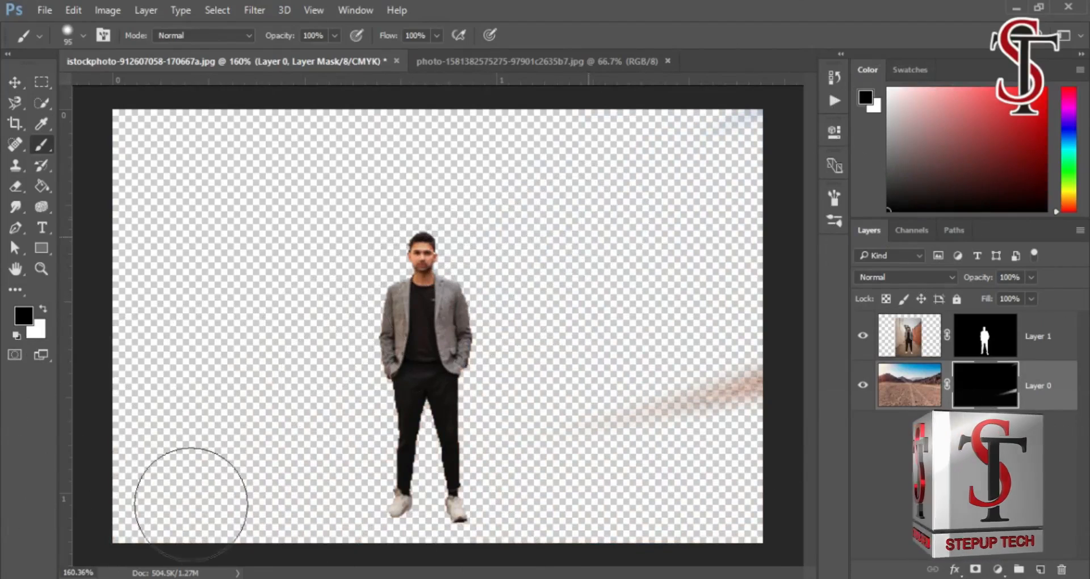
drag(813, 455, 479, 363)
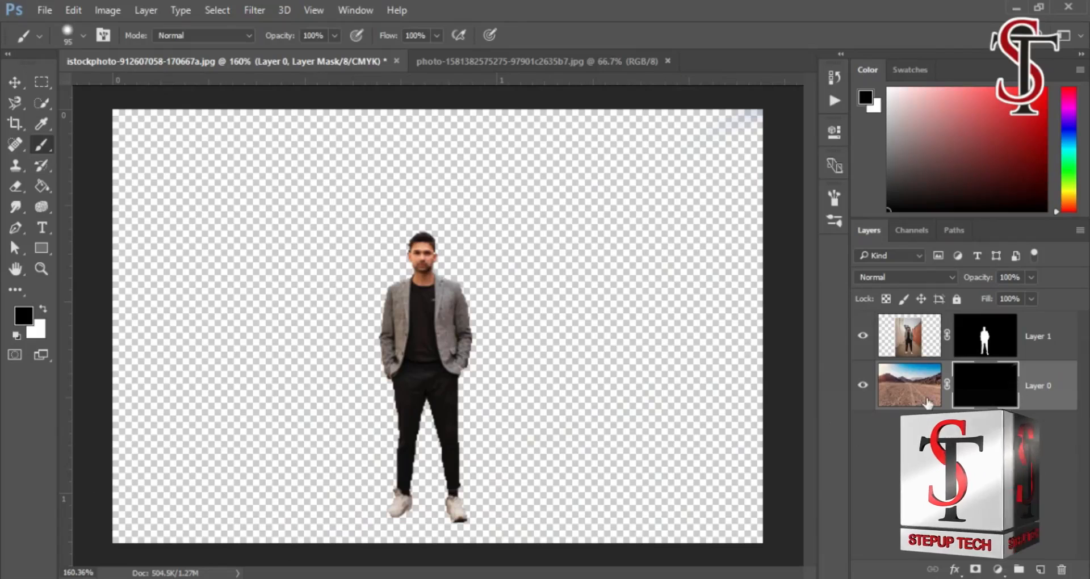
Step: Delete the desert layer's mask to bring the desert back, and deselect the layers
right_click(992, 387)
click(892, 423)
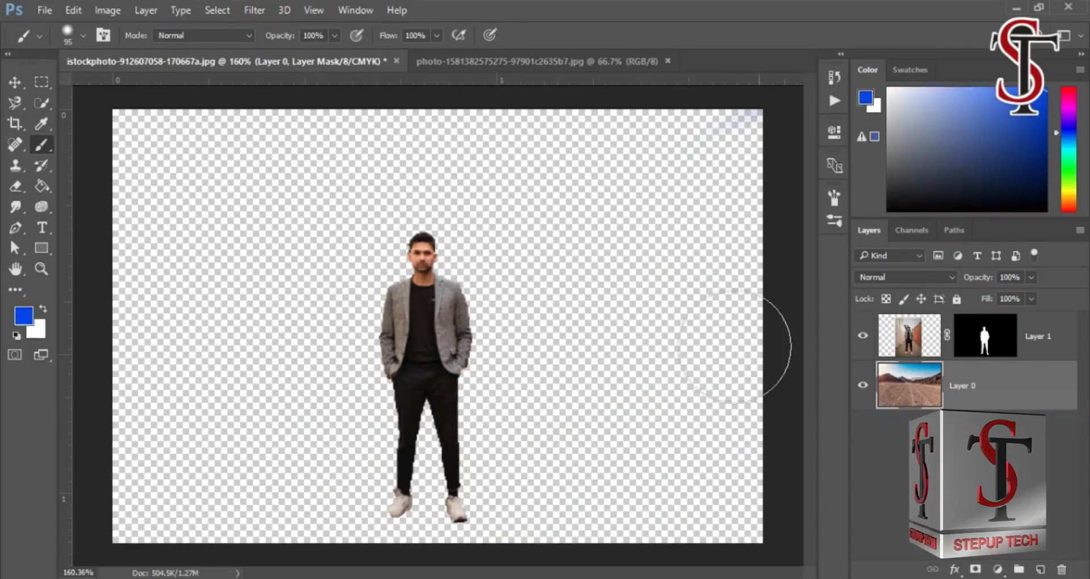
click(888, 420)
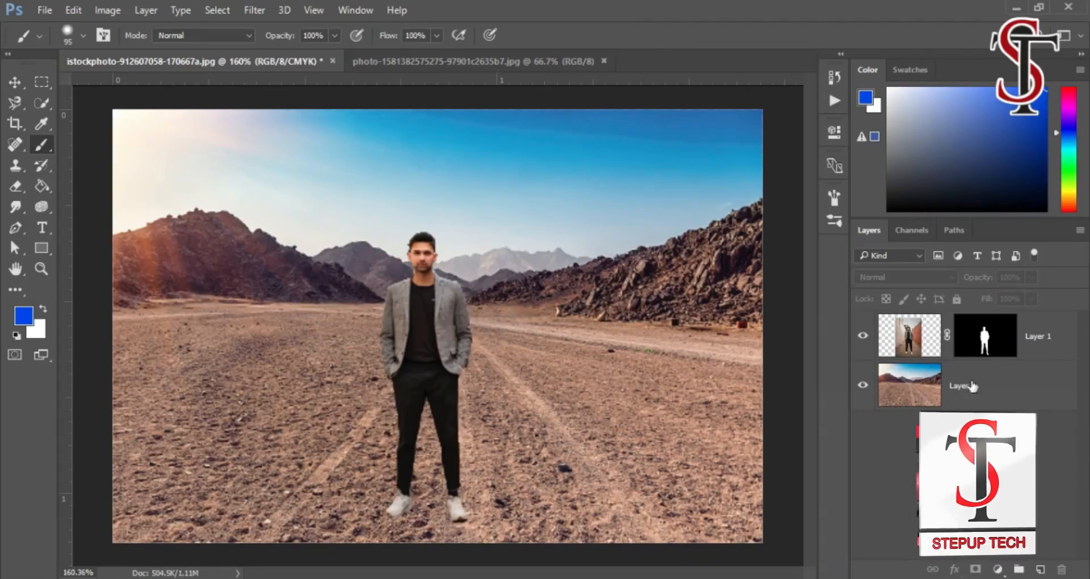
Step: Delete Layer 1's cut-out mask without applying it
click(978, 348)
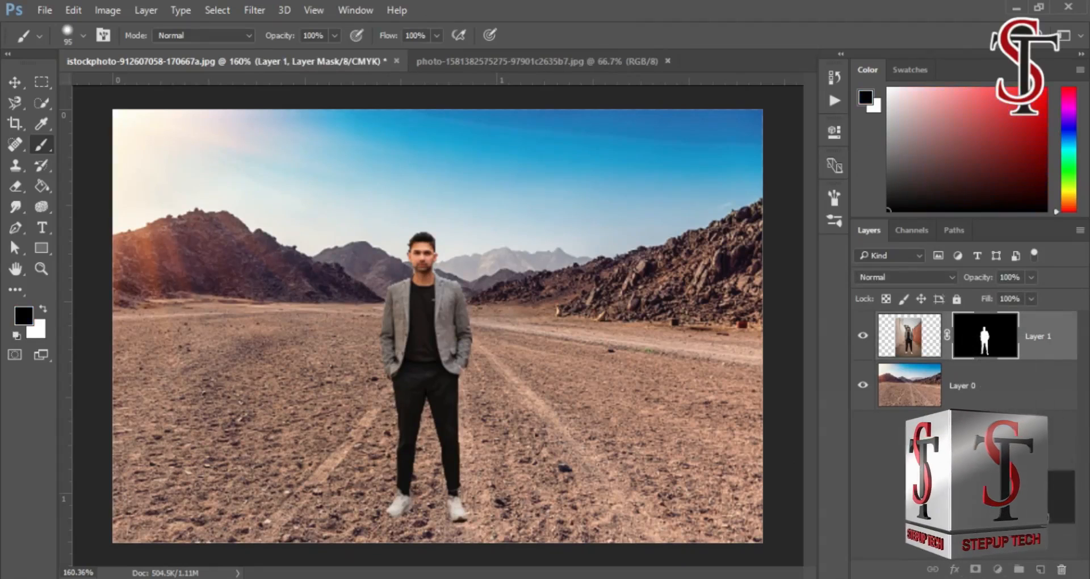
click(1061, 570)
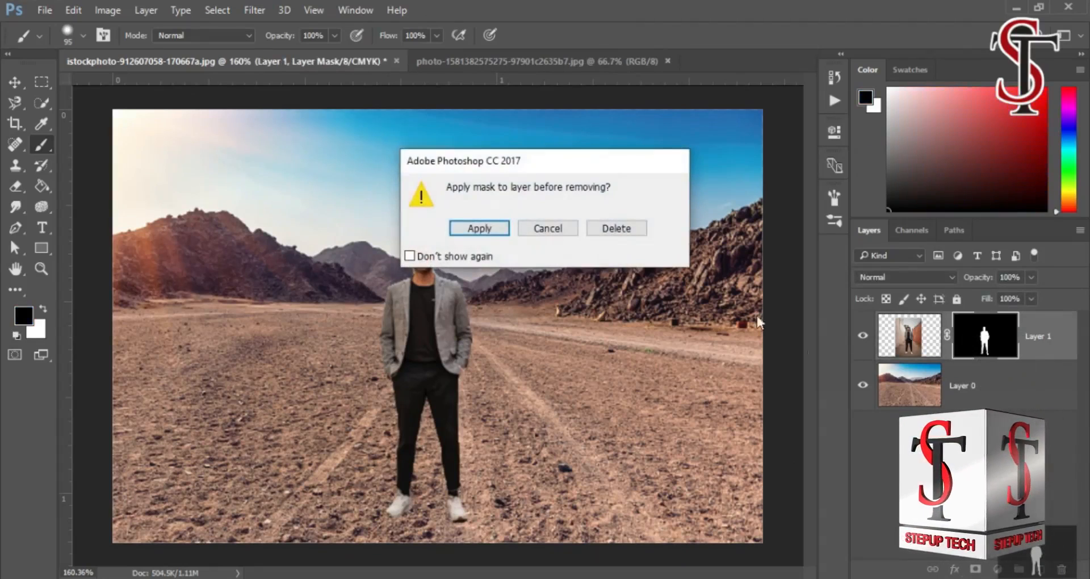
click(618, 230)
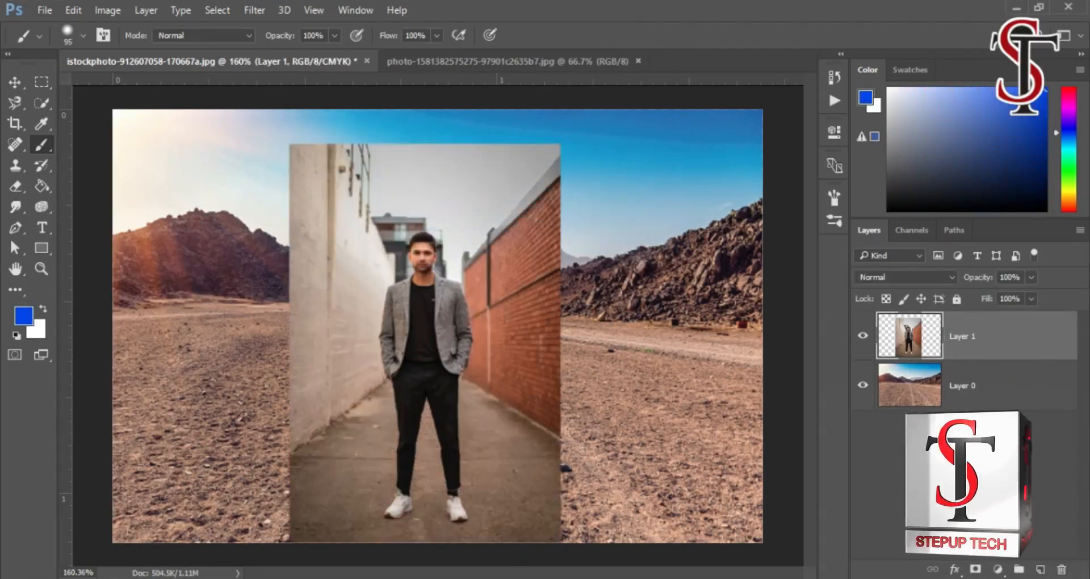
Step: Add a white layer mask to Layer 1, delete it again, and deselect the layer
key(v)
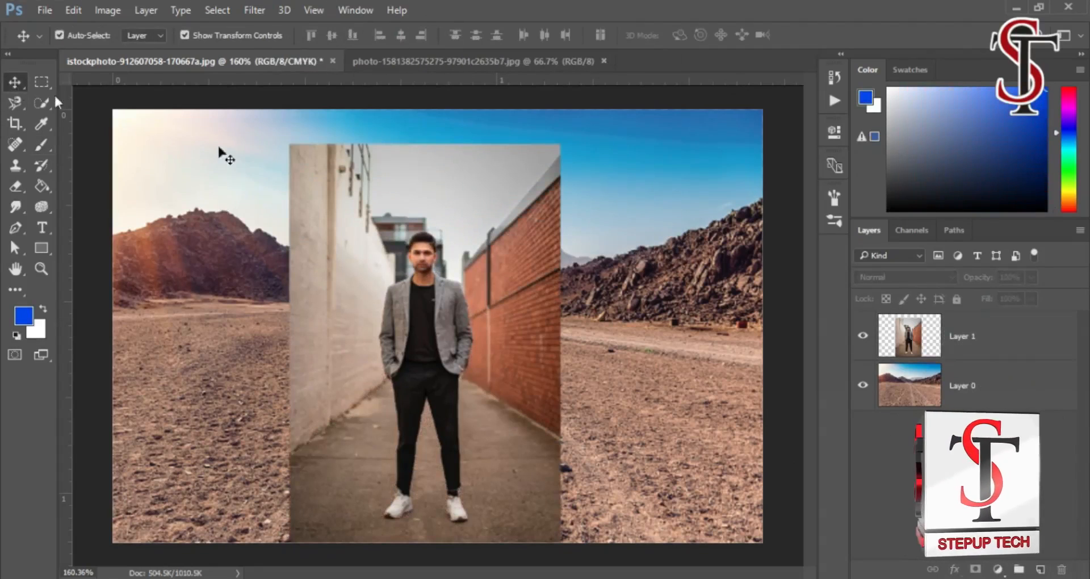
click(957, 344)
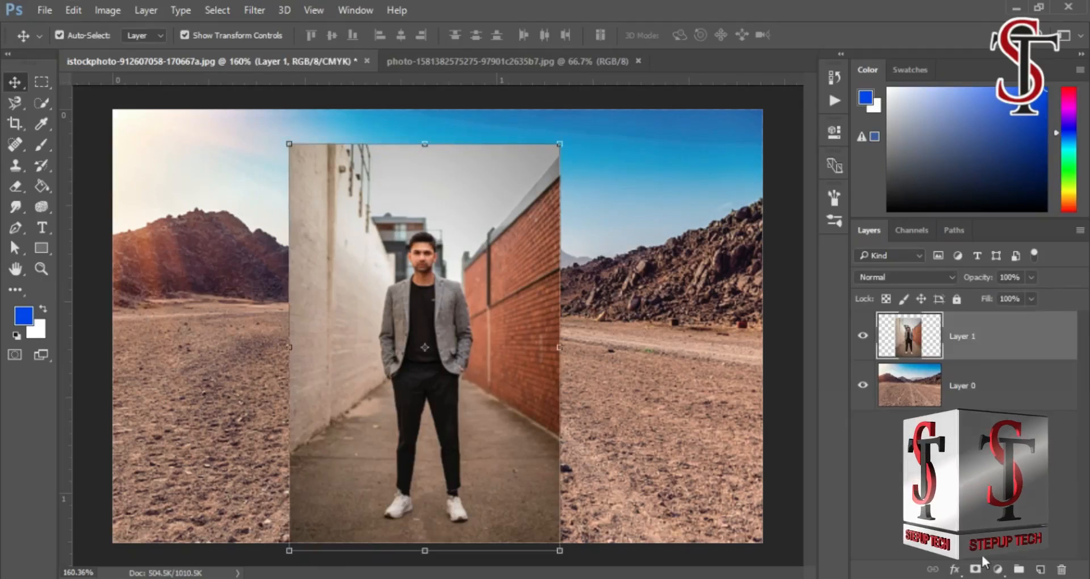
click(973, 570)
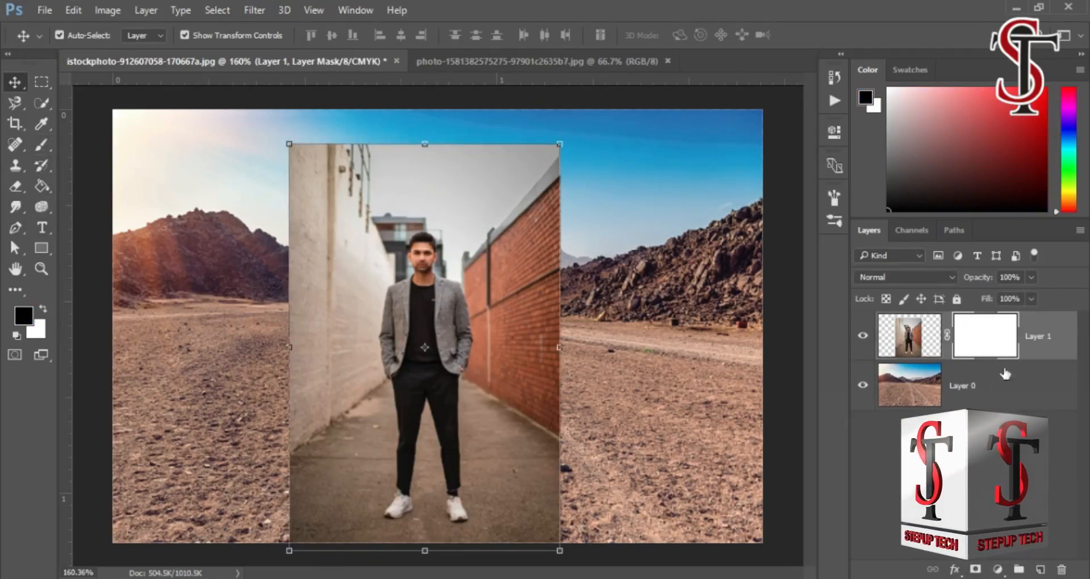
right_click(992, 337)
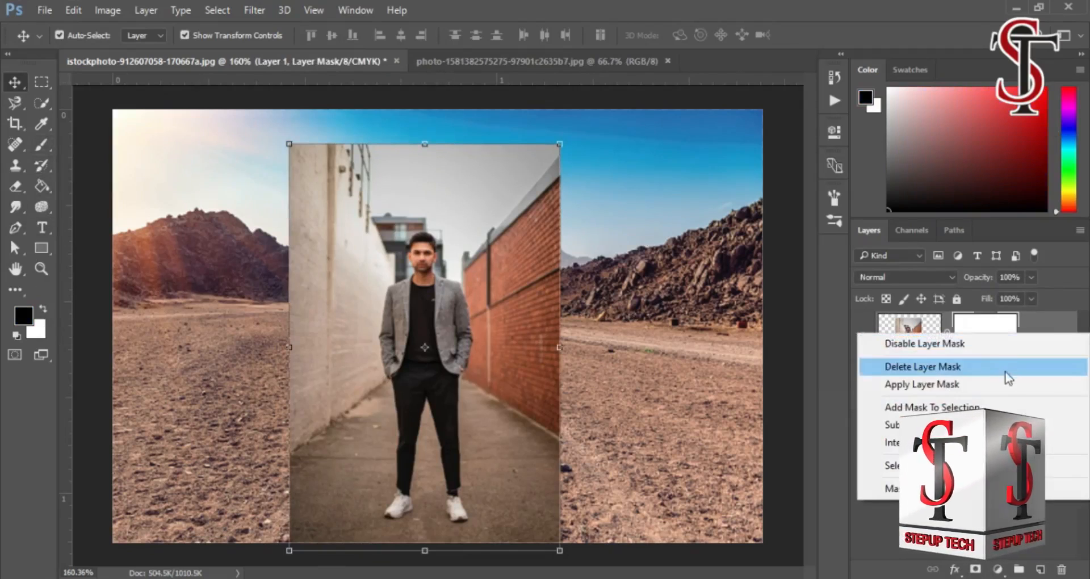
click(959, 367)
click(967, 460)
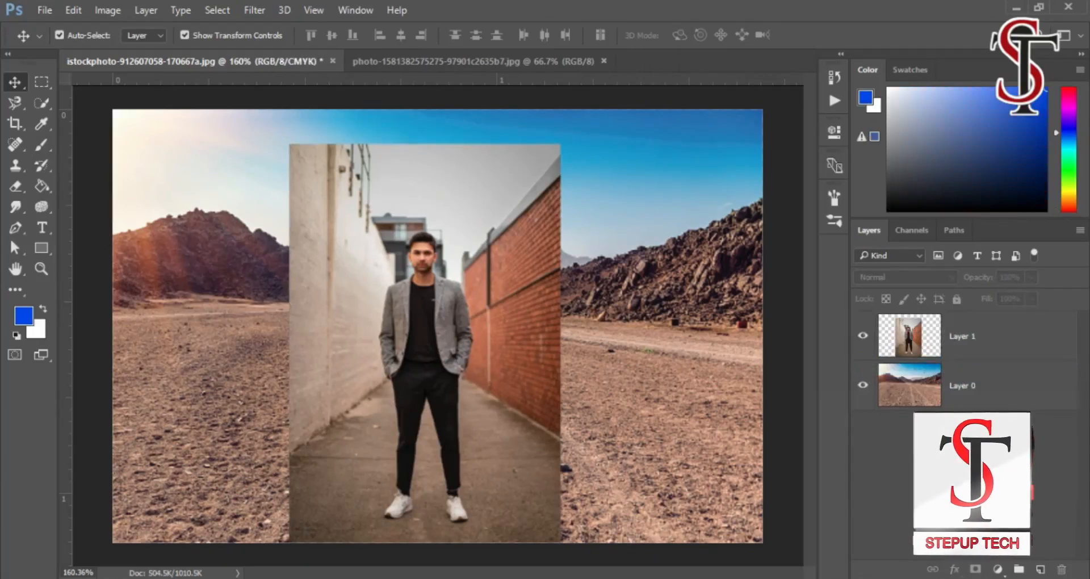
Step: Add a black hide-all layer mask to Layer 1 so the man's portrait is completely hidden
click(974, 350)
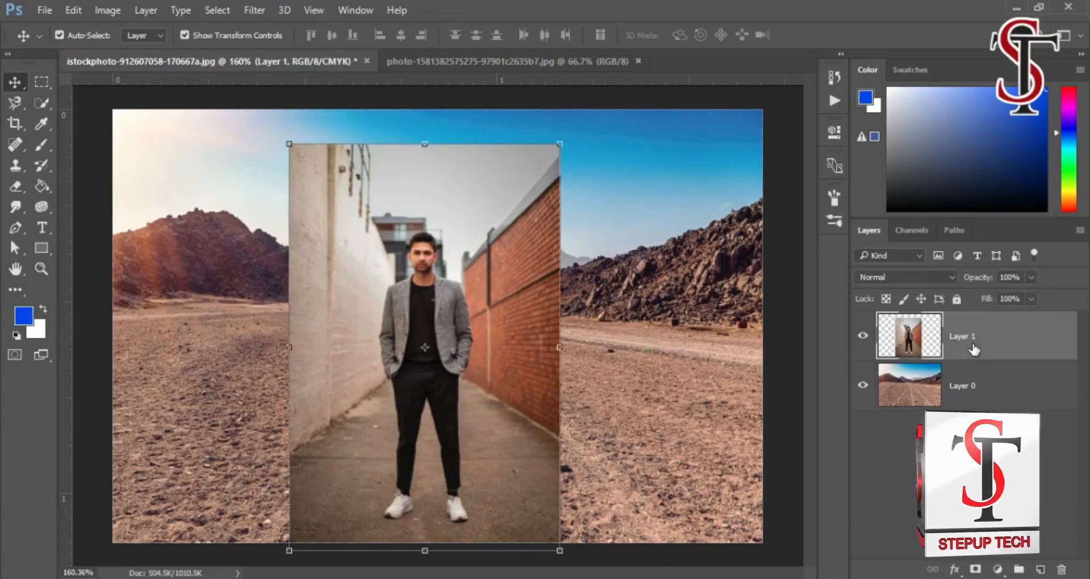
click(975, 569)
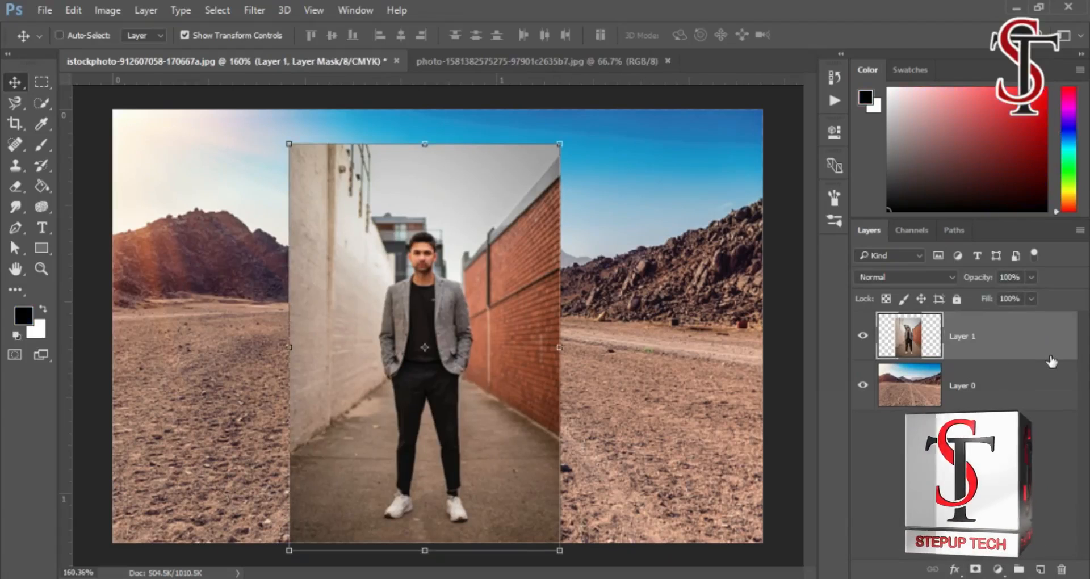
alt+click(976, 569)
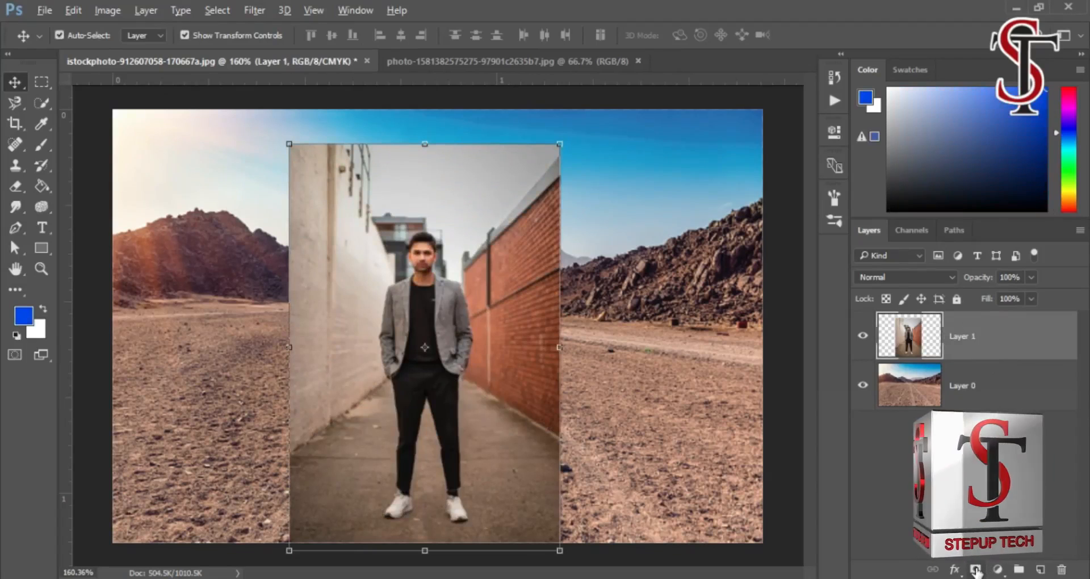
alt+click(975, 569)
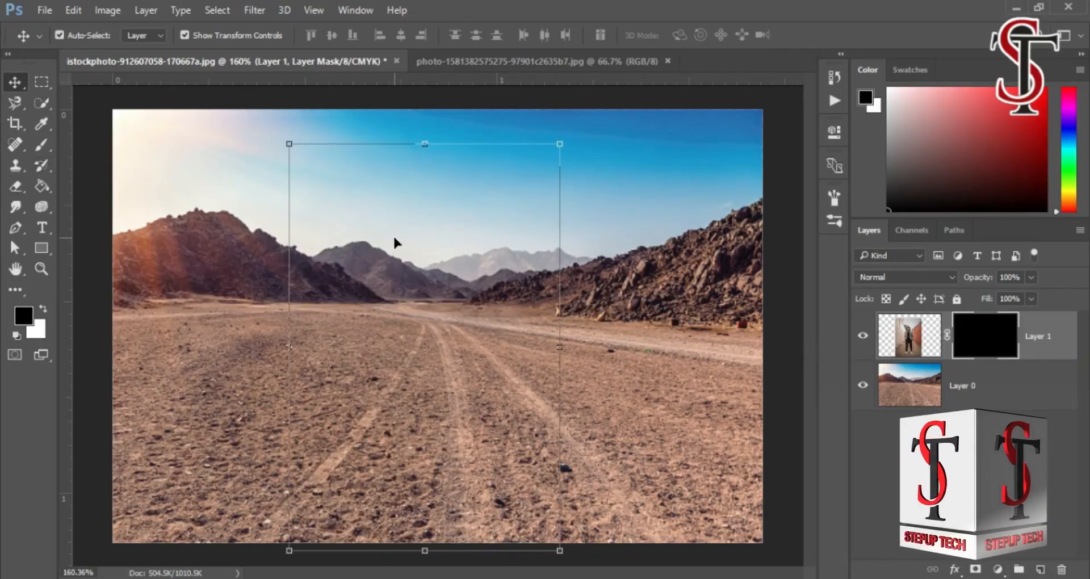
Step: Paint white over the man on Layer 1's black mask with the size 95 Brush, undoing the stray stroke beside him
click(44, 309)
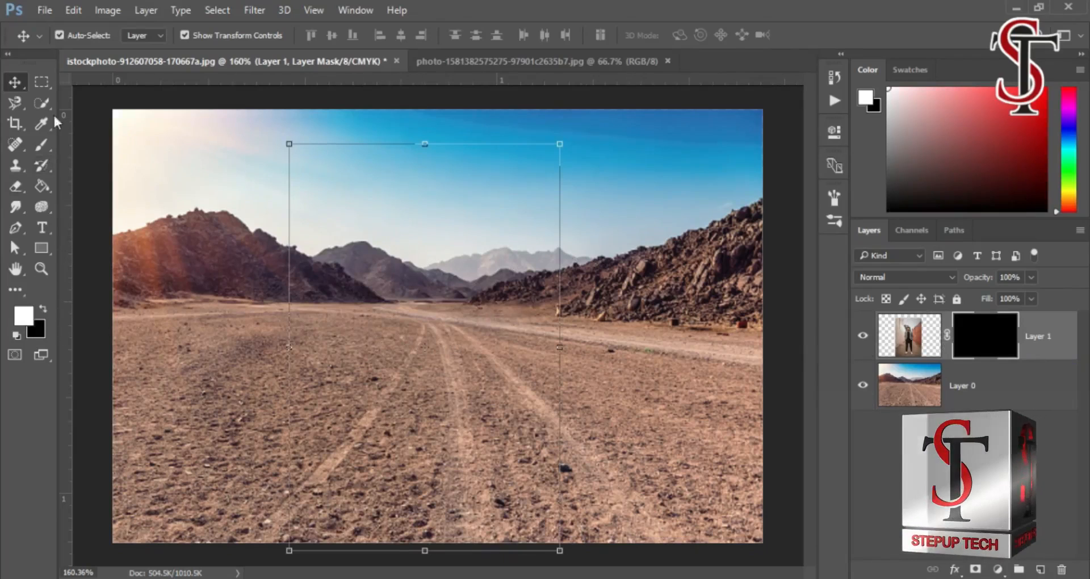
click(40, 145)
mouse_move(426, 260)
mouse_down()
mouse_move(433, 365)
mouse_move(417, 539)
mouse_move(448, 397)
mouse_up()
mouse_move(533, 175)
mouse_down()
mouse_move(479, 231)
mouse_move(514, 193)
mouse_move(518, 231)
mouse_up()
key(ctrl+z)
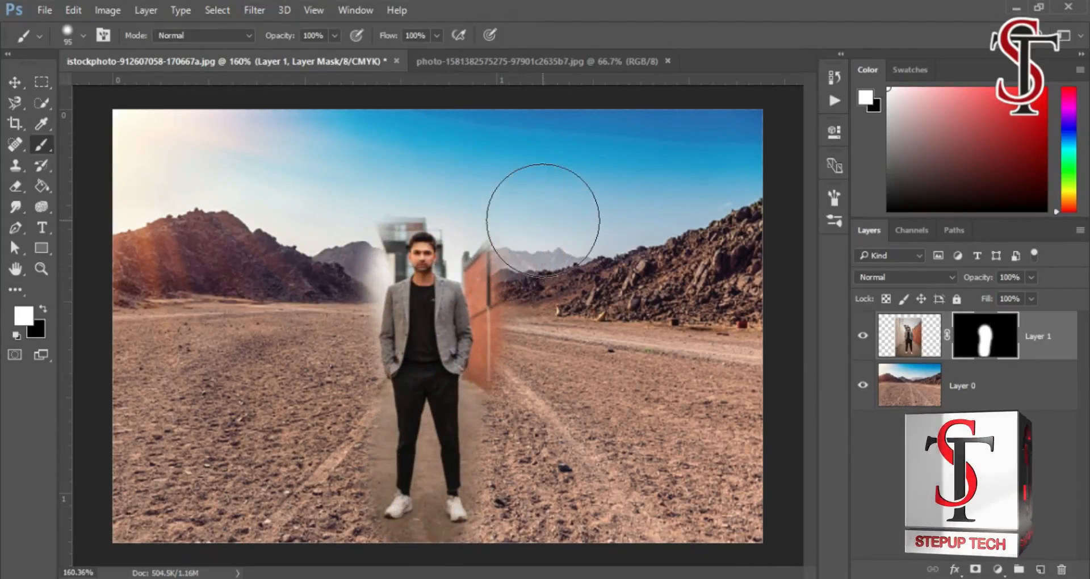
key(ctrl+z)
key(ctrl+z)
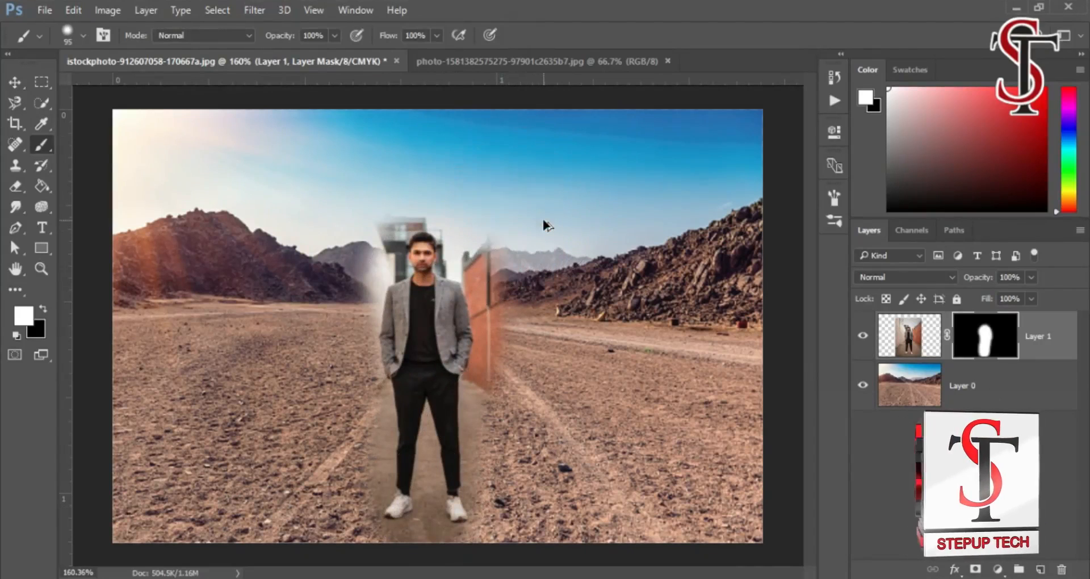
Step: Fill Layer 1's mask with black, and delete the mask without applying it
key(ctrl+BackSpace)
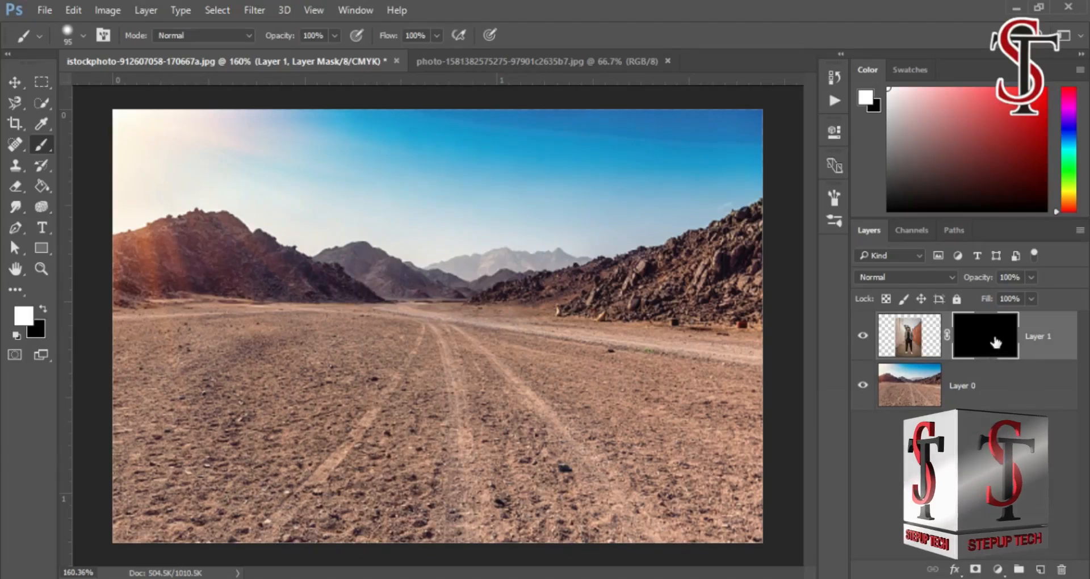
click(1061, 570)
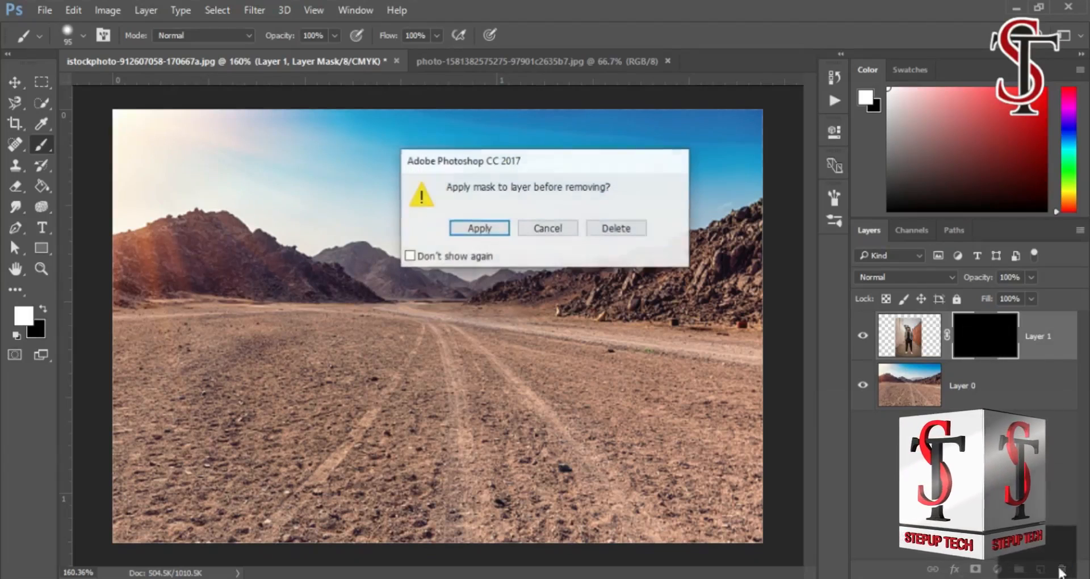
click(616, 227)
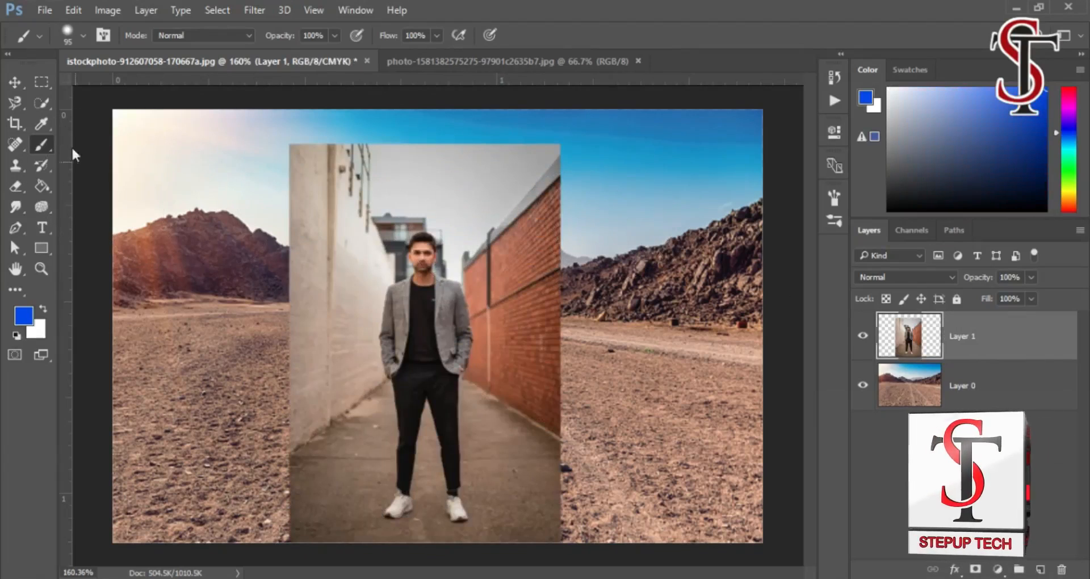
Step: Select the man's whole figure on Layer 1 with the Quick Selection tool, and try a mask that hides the selection
click(43, 105)
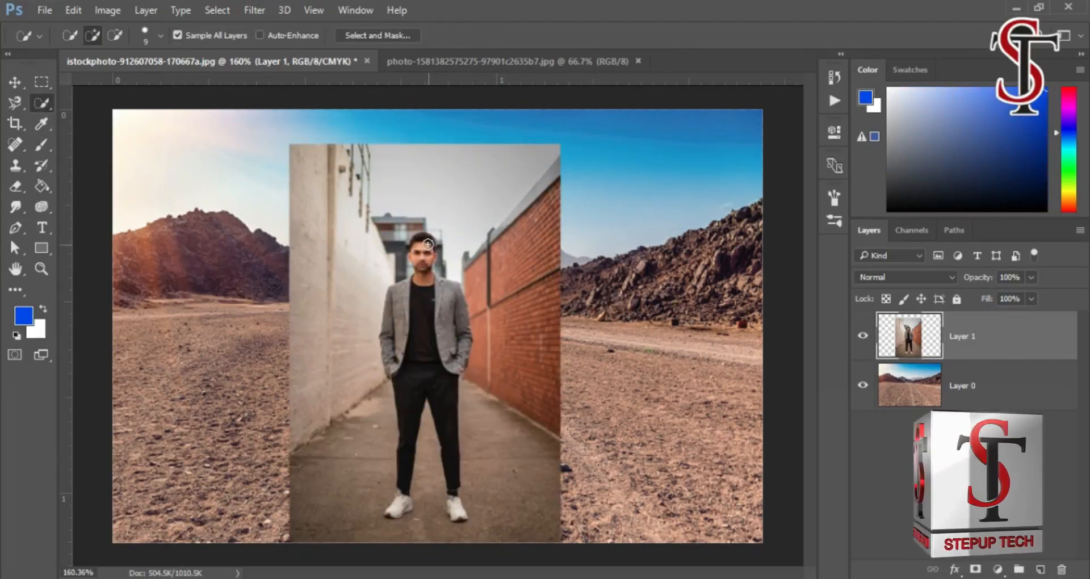
drag(423, 269, 417, 279)
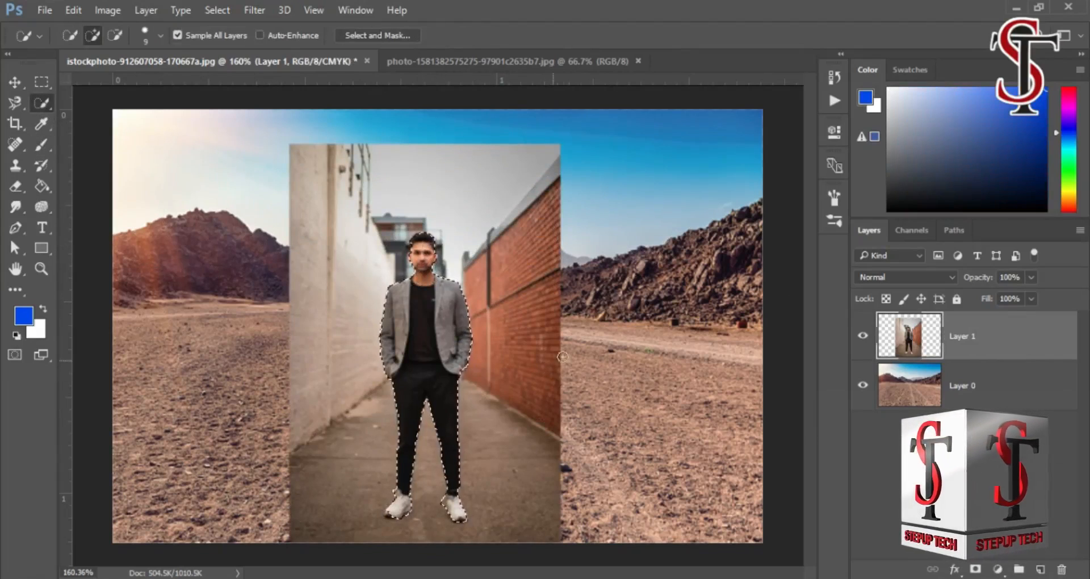
alt+click(983, 569)
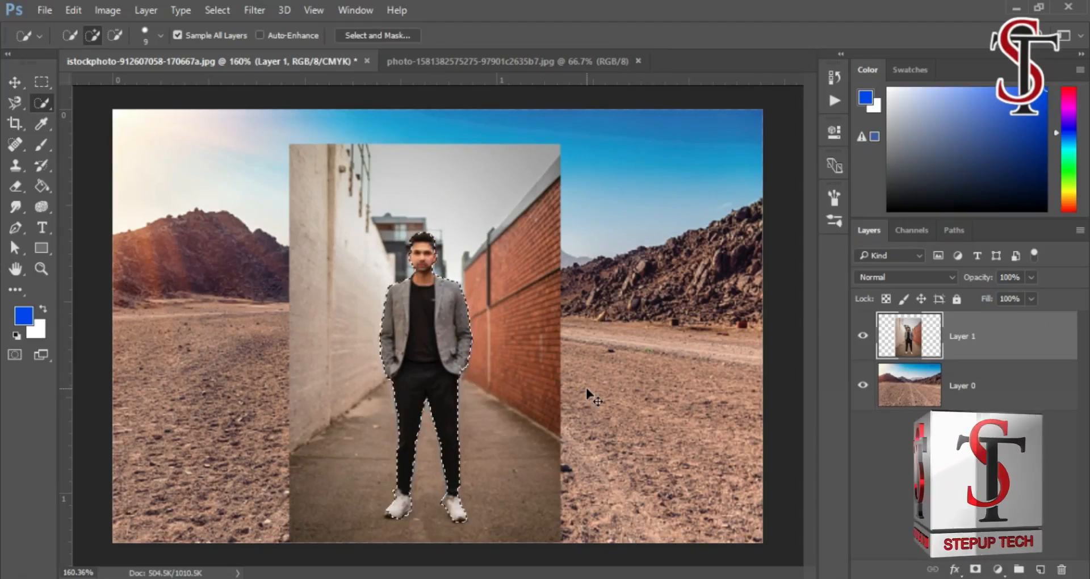
Step: Try layer masks on Layer 1 from the inverted selection, and undo back to the selection of the man
key(ctrl+shift+i)
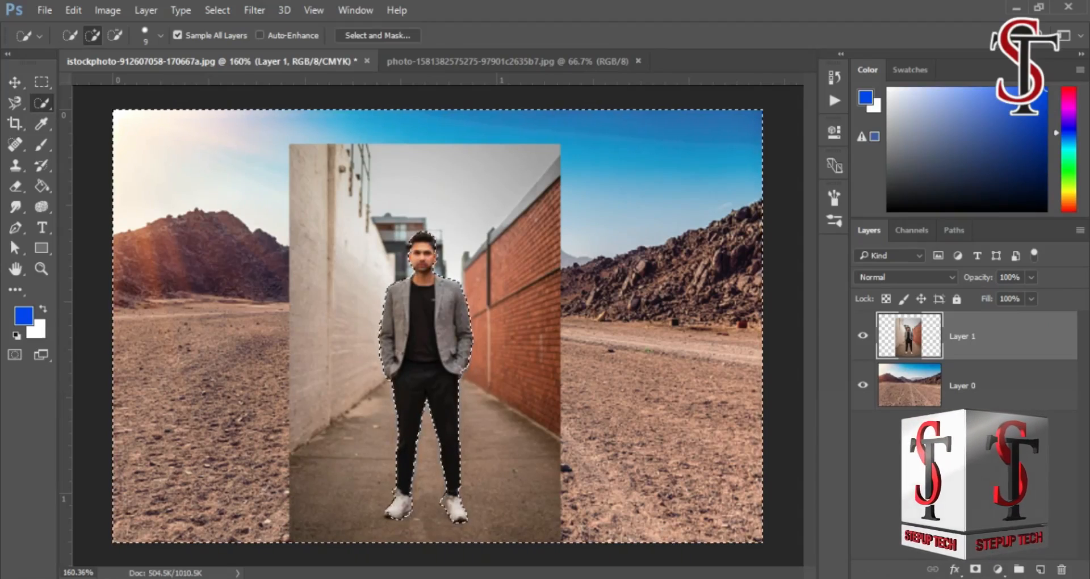
click(975, 569)
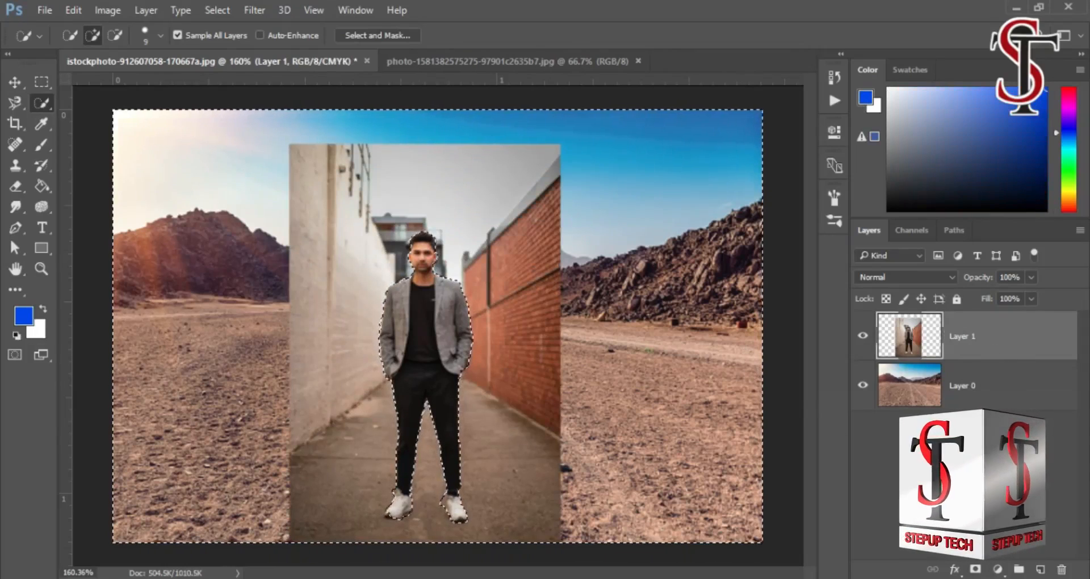
alt+click(975, 569)
key(ctrl+z)
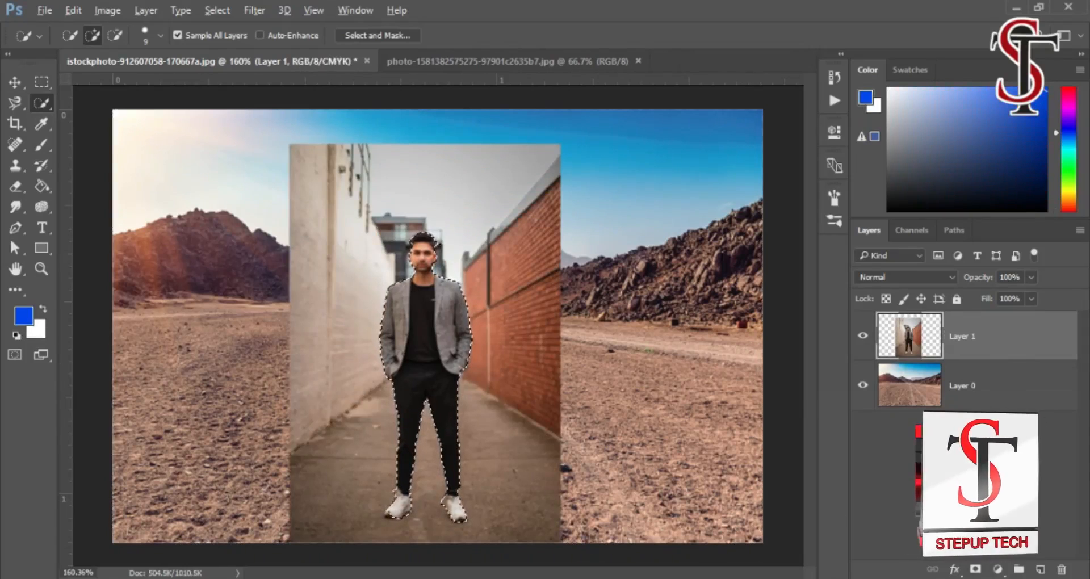
Step: Try a mask on Layer 1 that reveals the selected man and one that hides him, undoing each
click(975, 569)
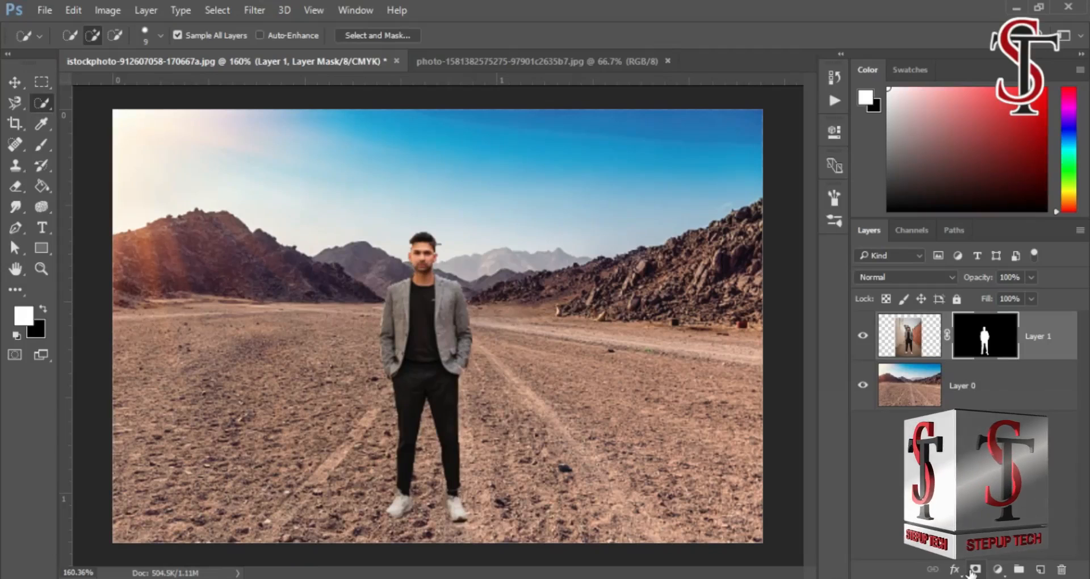
key(ctrl+z)
alt+click(973, 569)
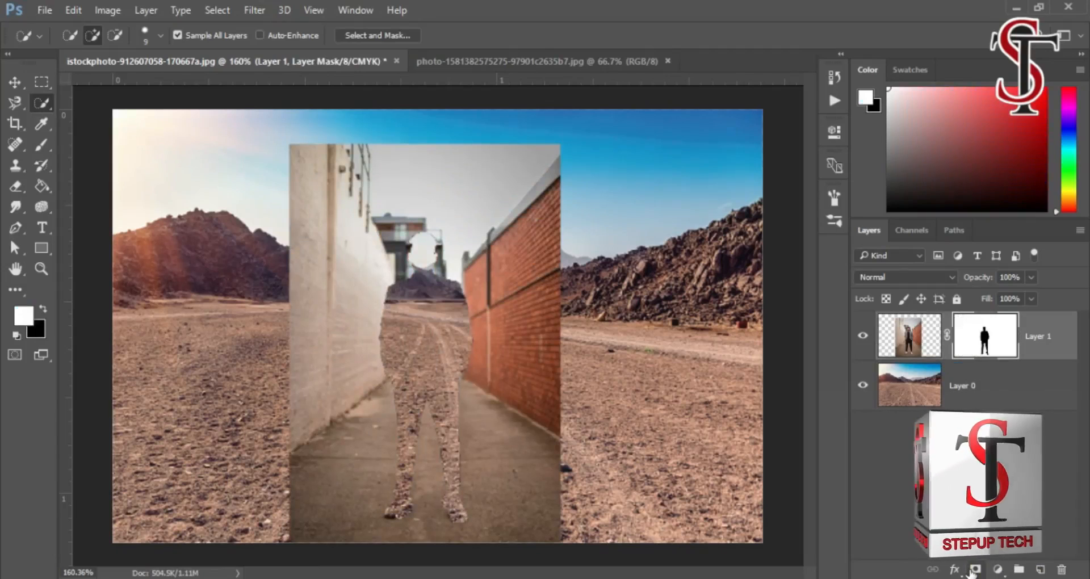
key(ctrl+z)
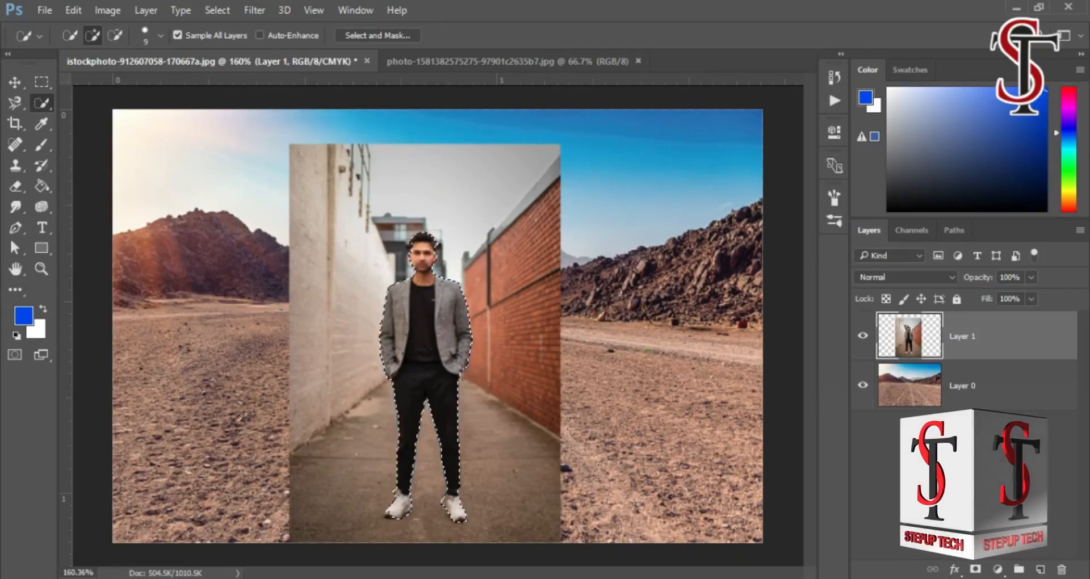
key(ctrl+d)
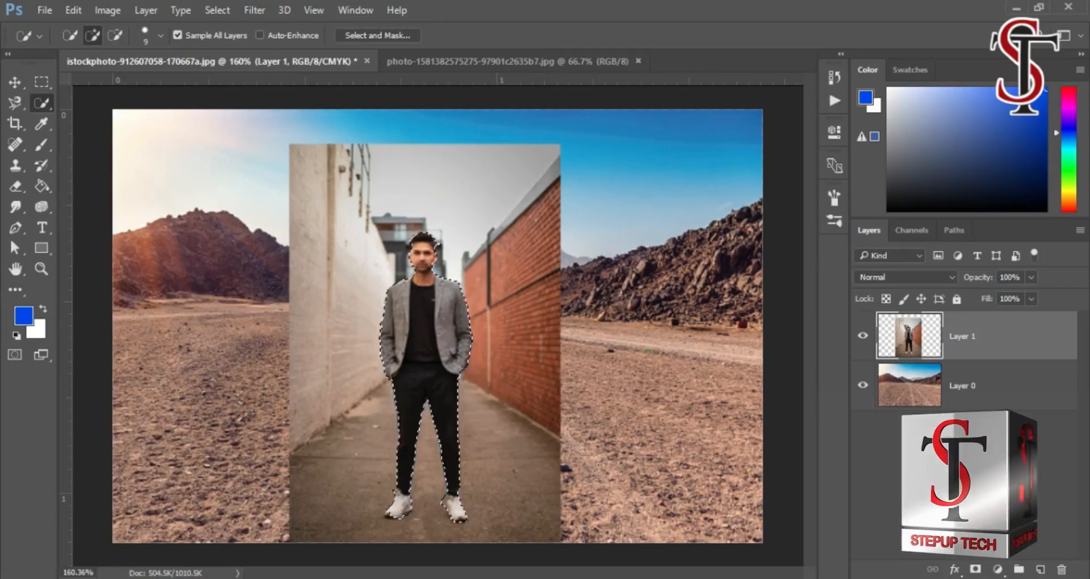